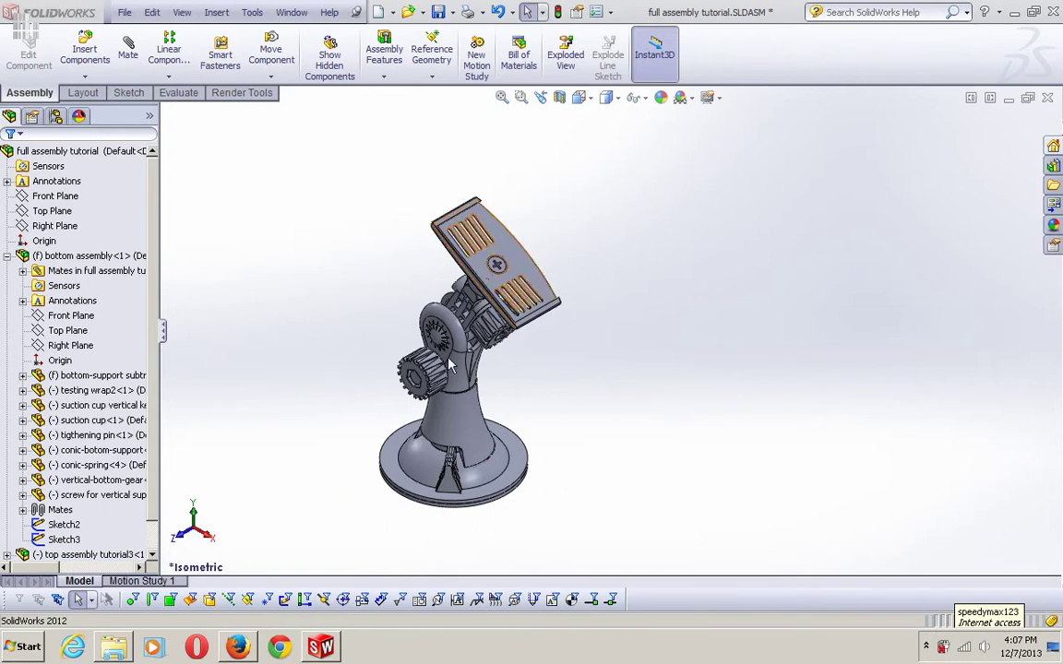
# Create a drawing from the assembly using the custom sheet format mya3.slddrt.
pyautogui.click(392, 12)
pyautogui.click(403, 48)
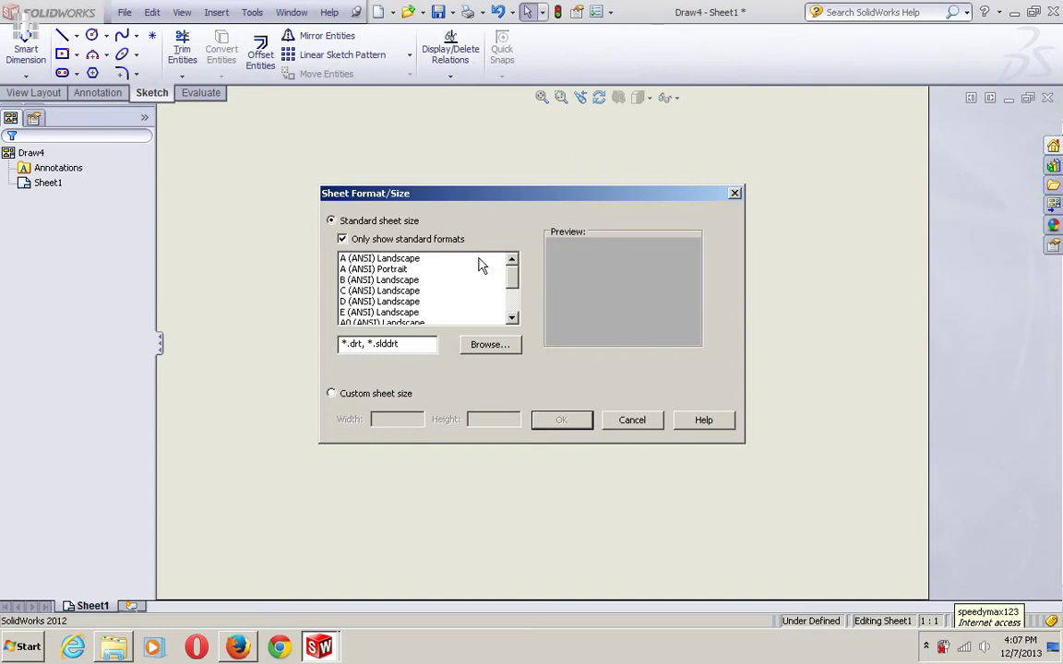
pyautogui.click(489, 345)
pyautogui.moveTo(843, 320); pyautogui.dragTo(838, 490)
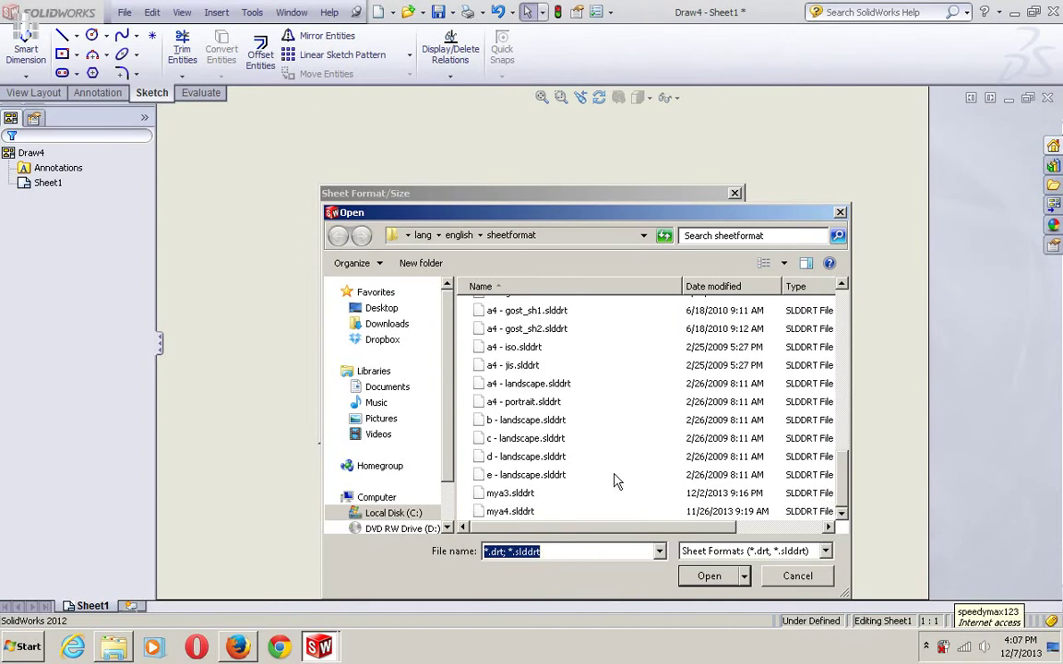
pyautogui.click(505, 496)
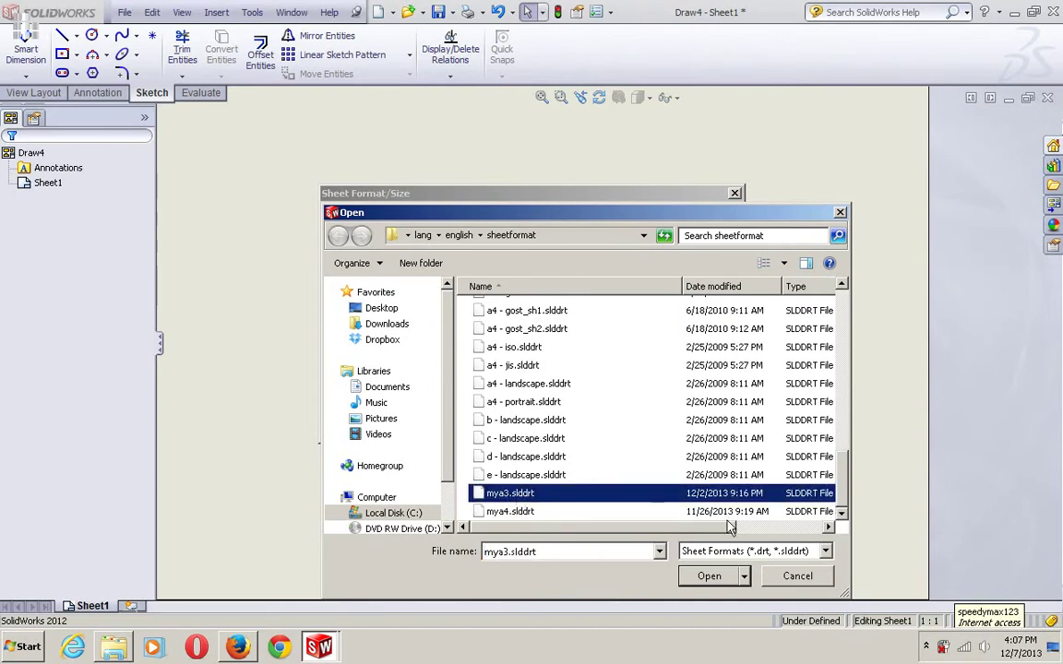
pyautogui.click(709, 577)
pyautogui.click(563, 420)
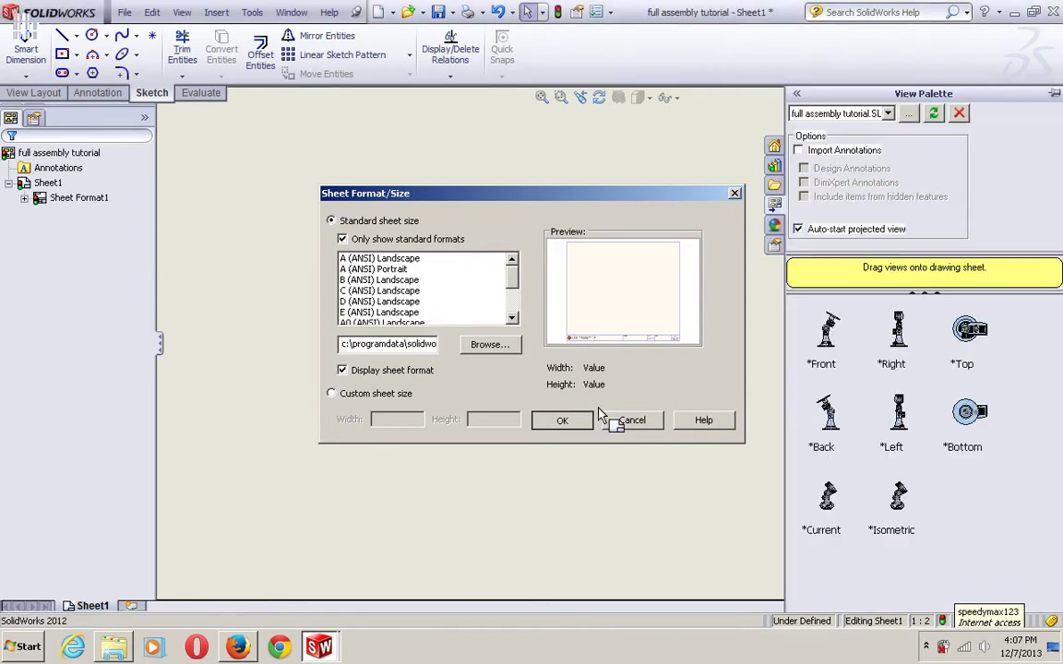
# Place the front view near the sheet's lower left and project the top, right-side and isometric views from it.
pyautogui.moveTo(542, 358)
pyautogui.mouseDown(button='middle')
pyautogui.moveTo(441, 368)
pyautogui.moveTo(413, 381)
pyautogui.mouseUp(button='middle')
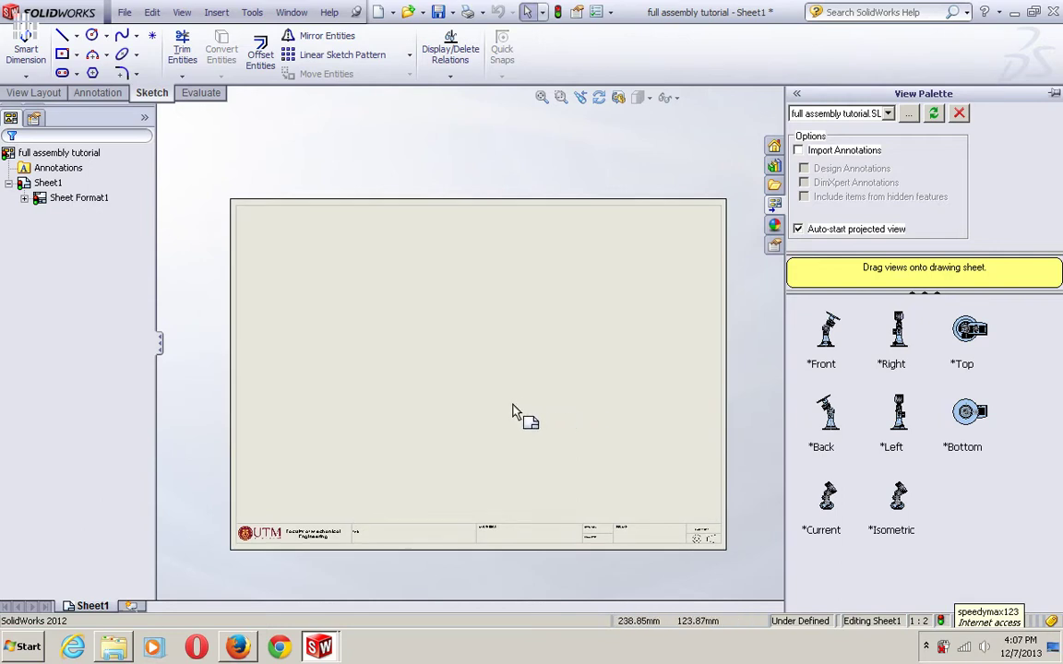
pyautogui.scroll(-3, 519, 415)
pyautogui.moveTo(510, 406); pyautogui.dragTo(611, 330, button='middle')
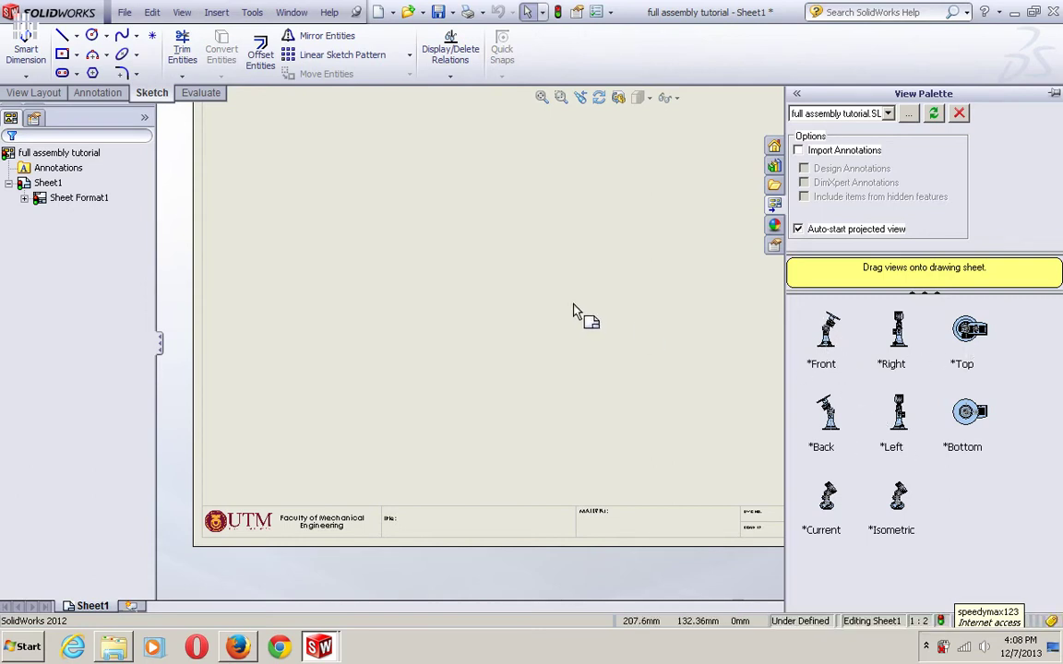
pyautogui.moveTo(574, 326)
pyautogui.mouseDown(button='middle')
pyautogui.moveTo(556, 366)
pyautogui.moveTo(565, 366)
pyautogui.mouseUp(button='middle')
pyautogui.moveTo(836, 359); pyautogui.dragTo(351, 430)
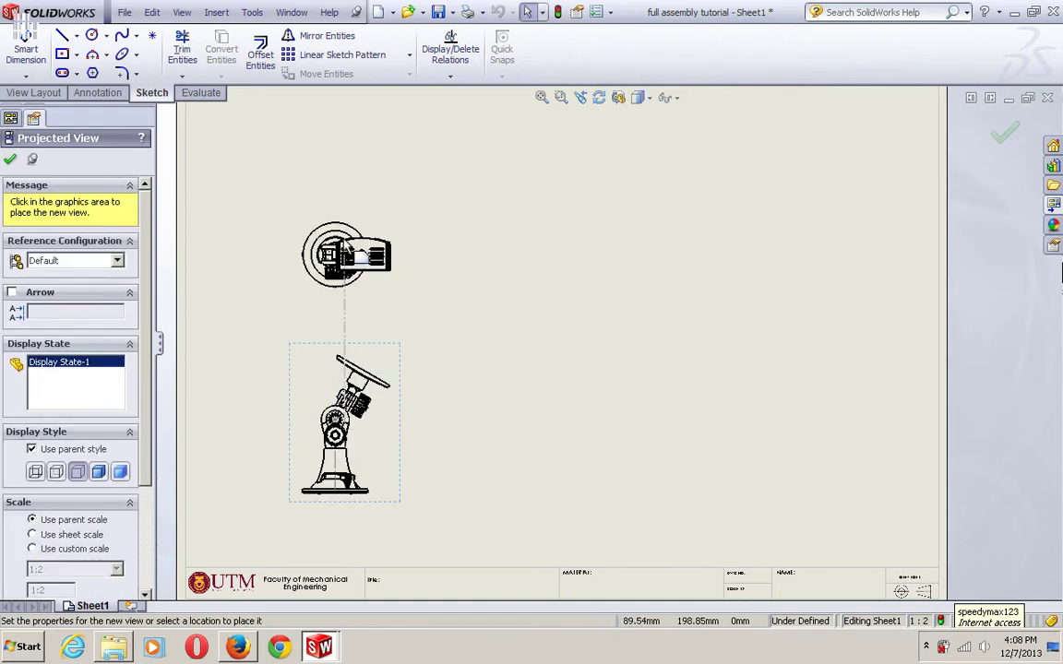
pyautogui.click(348, 226)
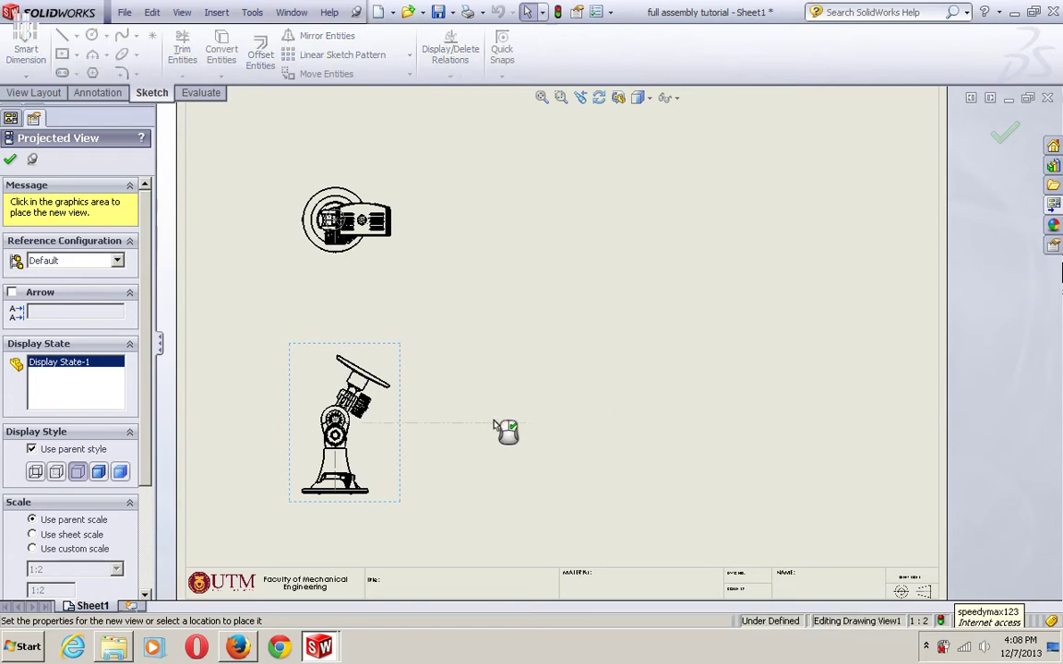
pyautogui.click(517, 423)
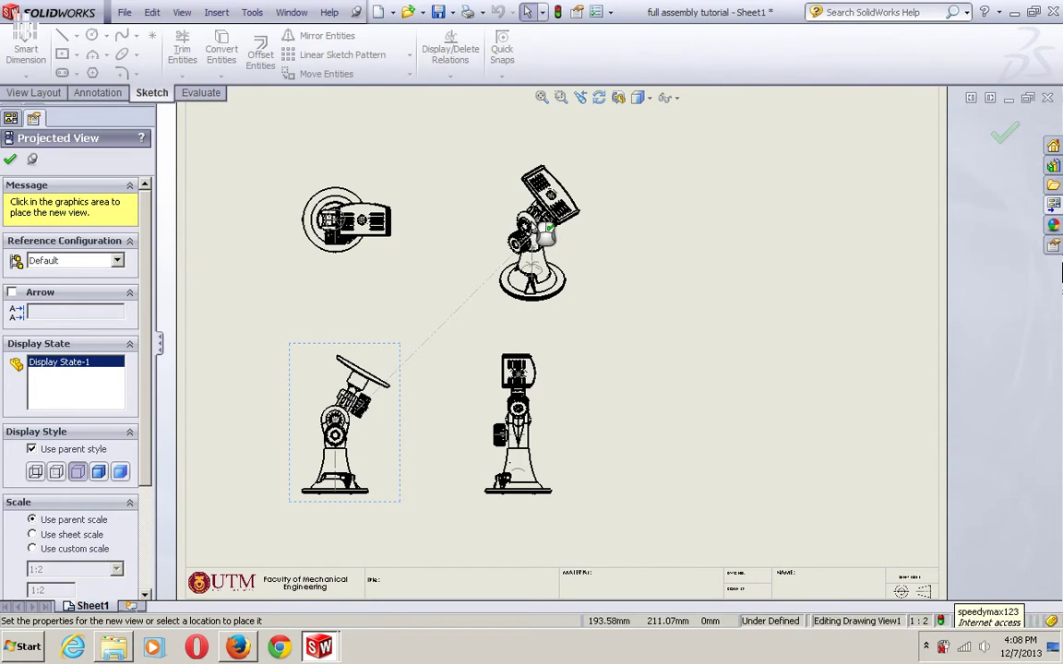
pyautogui.click(10, 161)
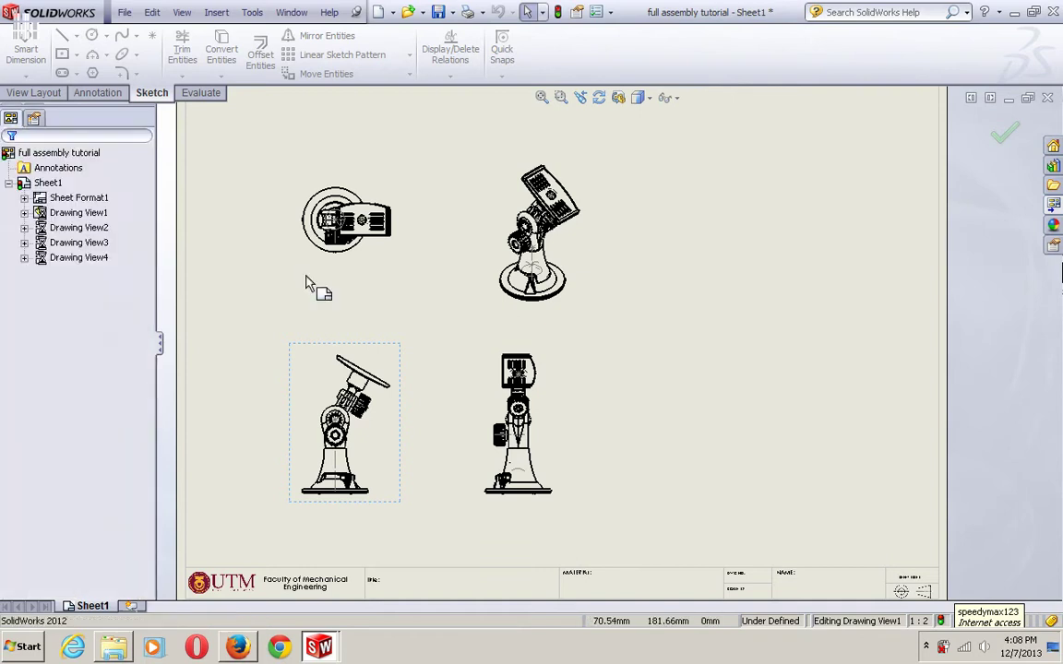
pyautogui.click(597, 347)
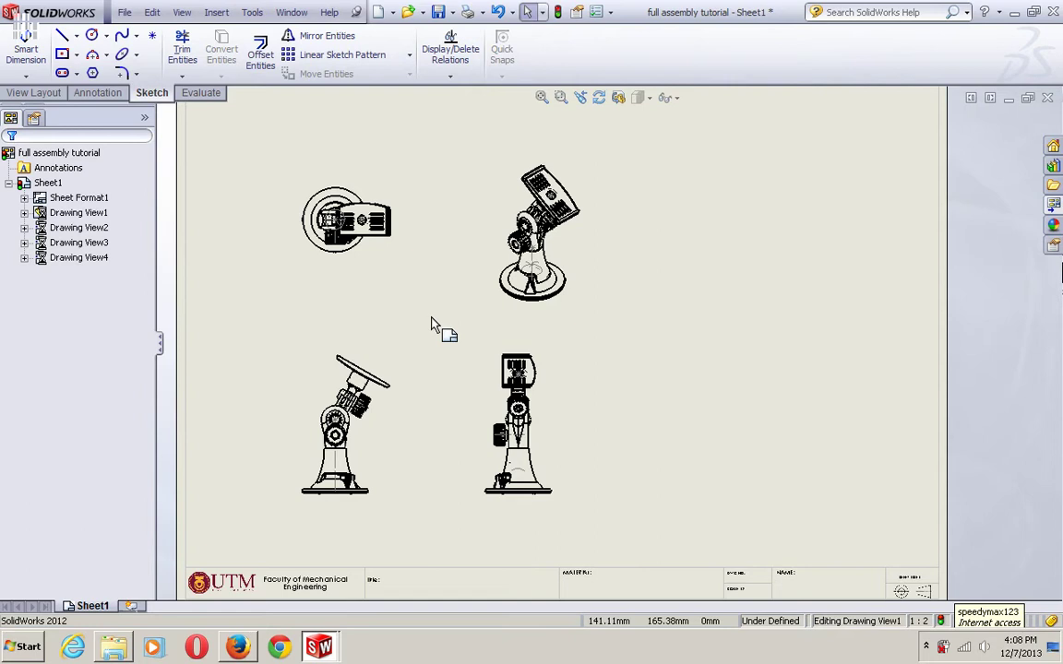
# Inspect the stray sketch lines in the drawing views and turn off the display of sketches.
pyautogui.scroll(-2, 430, 334)
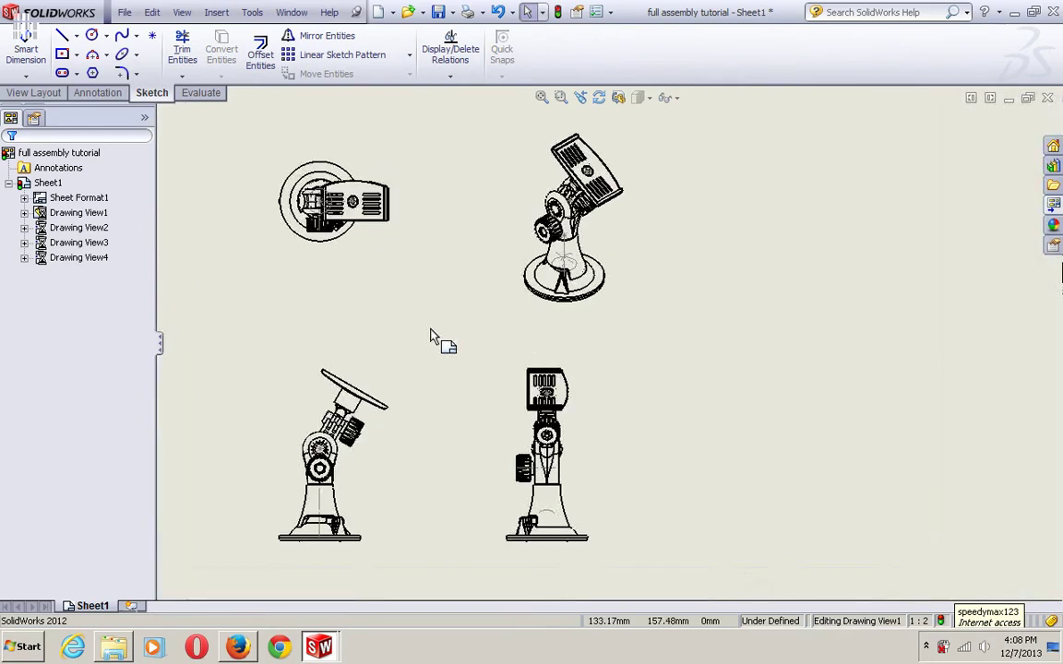
pyautogui.scroll(-3, 432, 334)
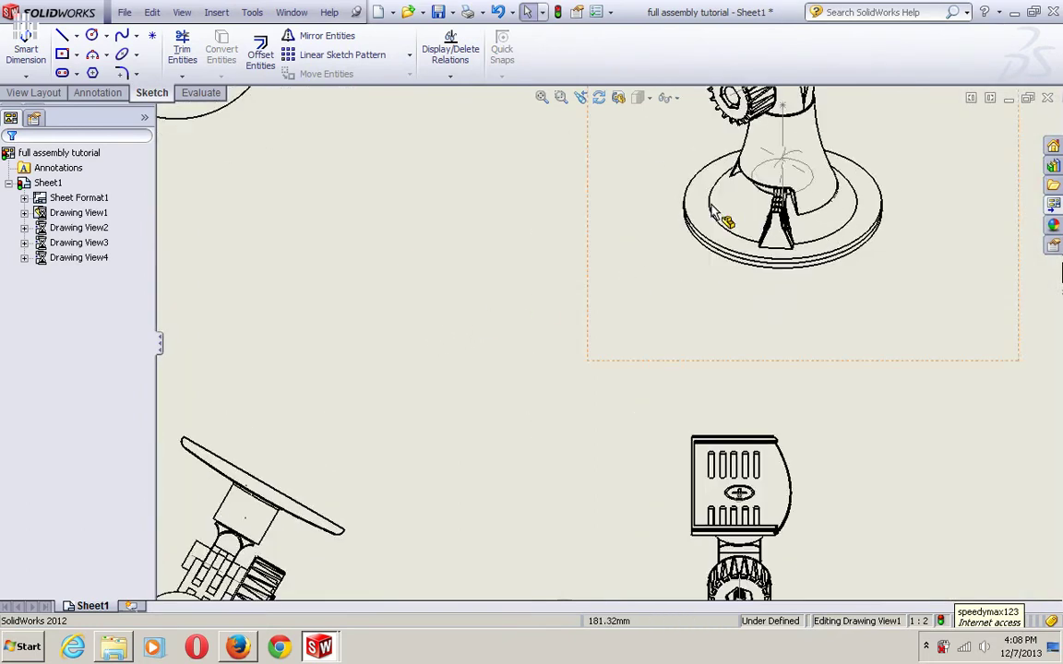
pyautogui.click(800, 166)
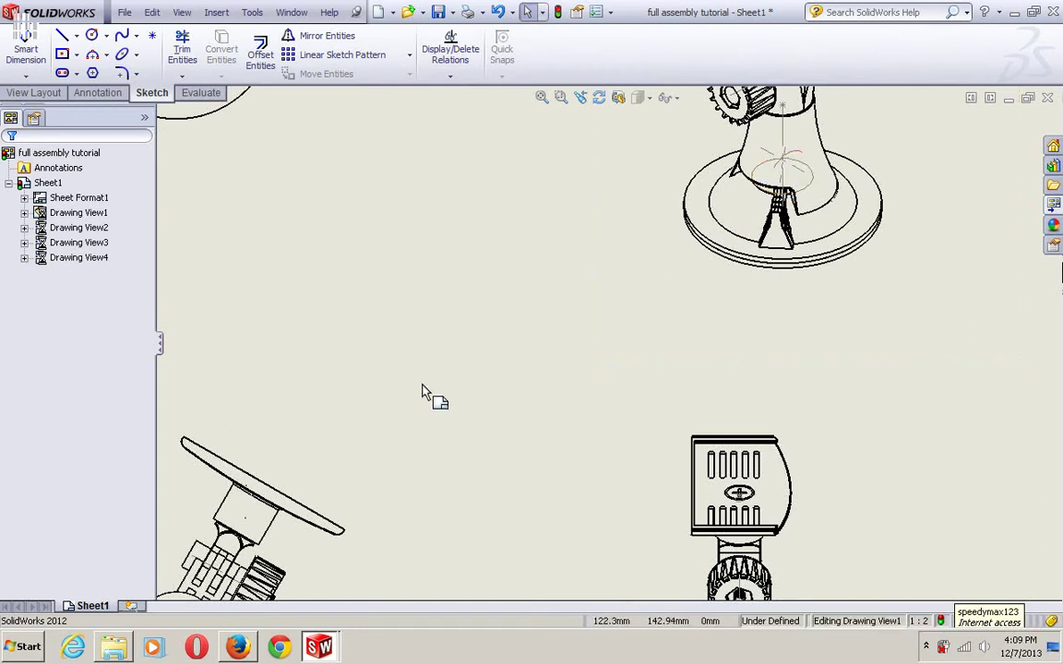
pyautogui.scroll(1, 433, 397)
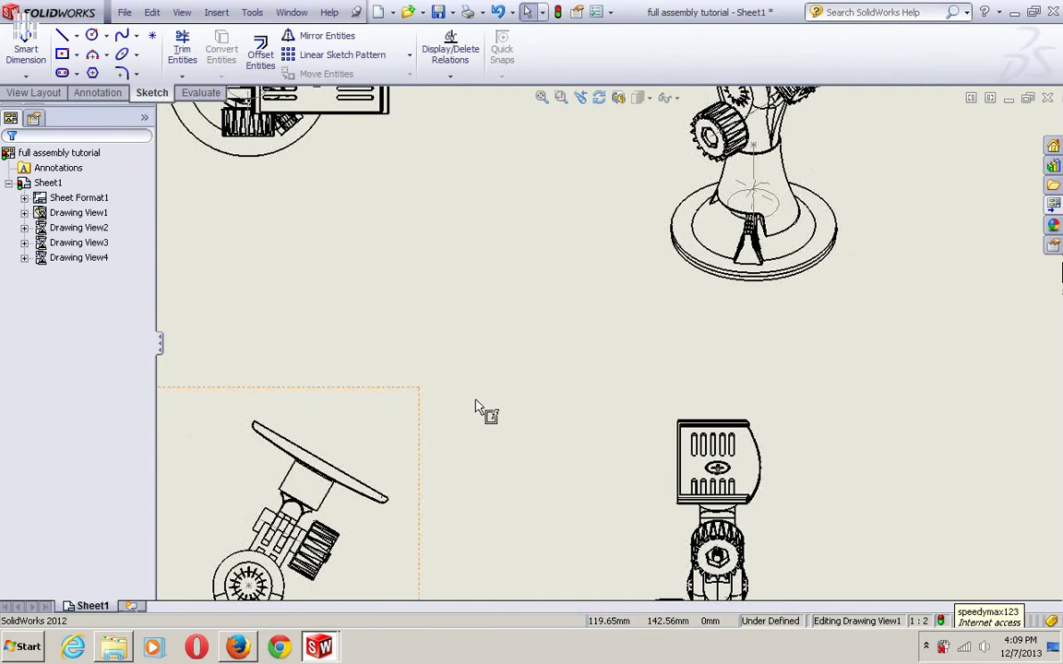
pyautogui.scroll(4, 494, 455)
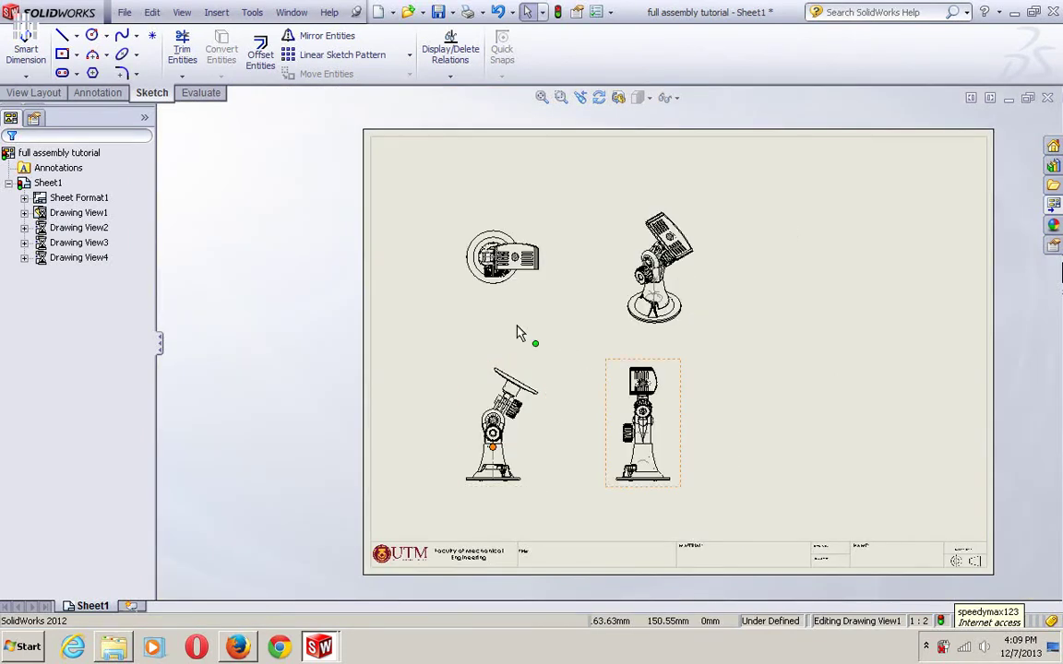
pyautogui.moveTo(485, 319); pyautogui.dragTo(500, 297, button='middle')
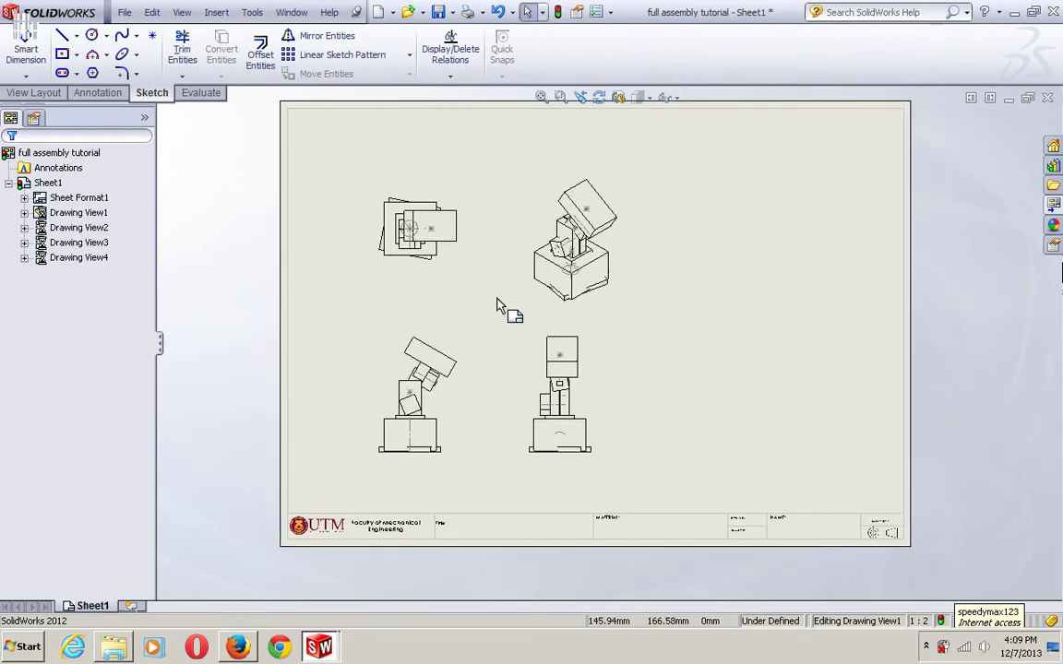
pyautogui.click(182, 13)
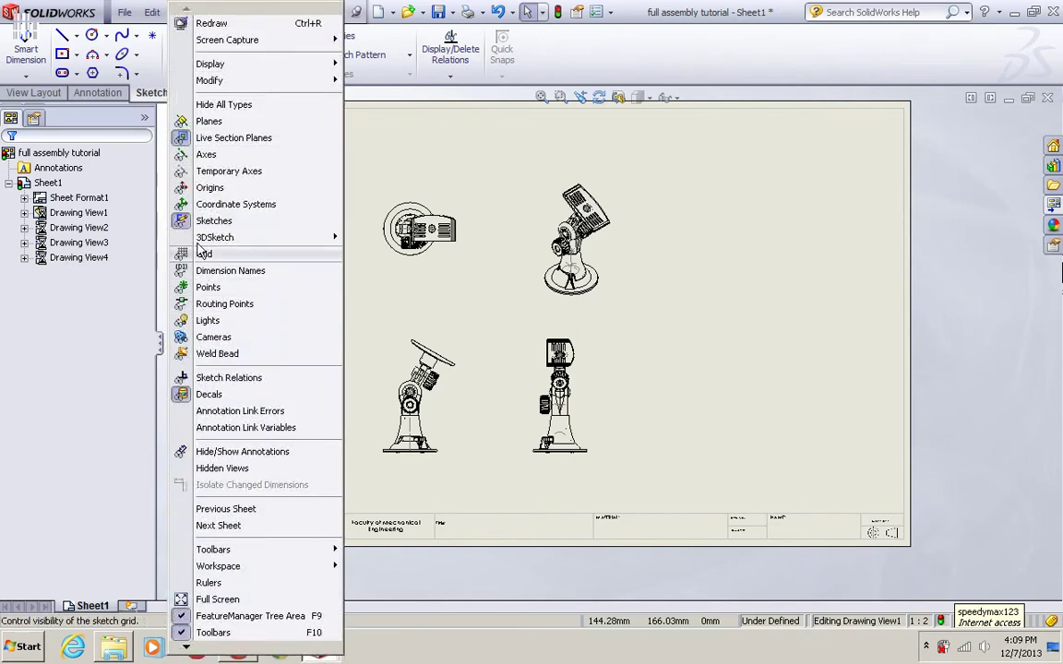
pyautogui.click(182, 219)
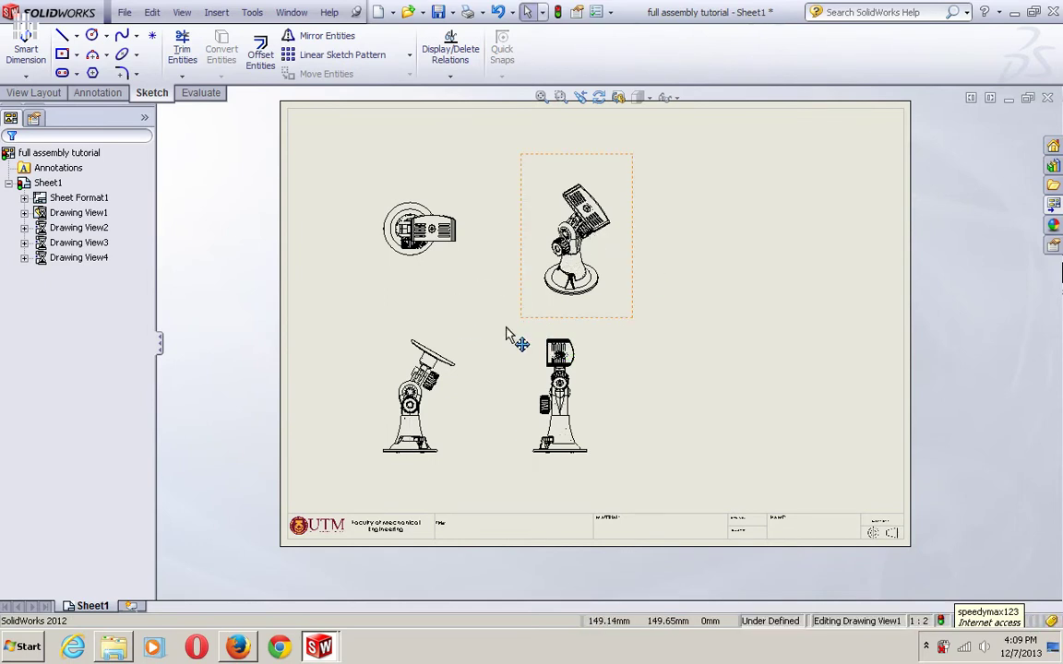
# Move the isometric view to the sheet's lower-right corner and display it shaded with edges.
pyautogui.scroll(-1, 505, 334)
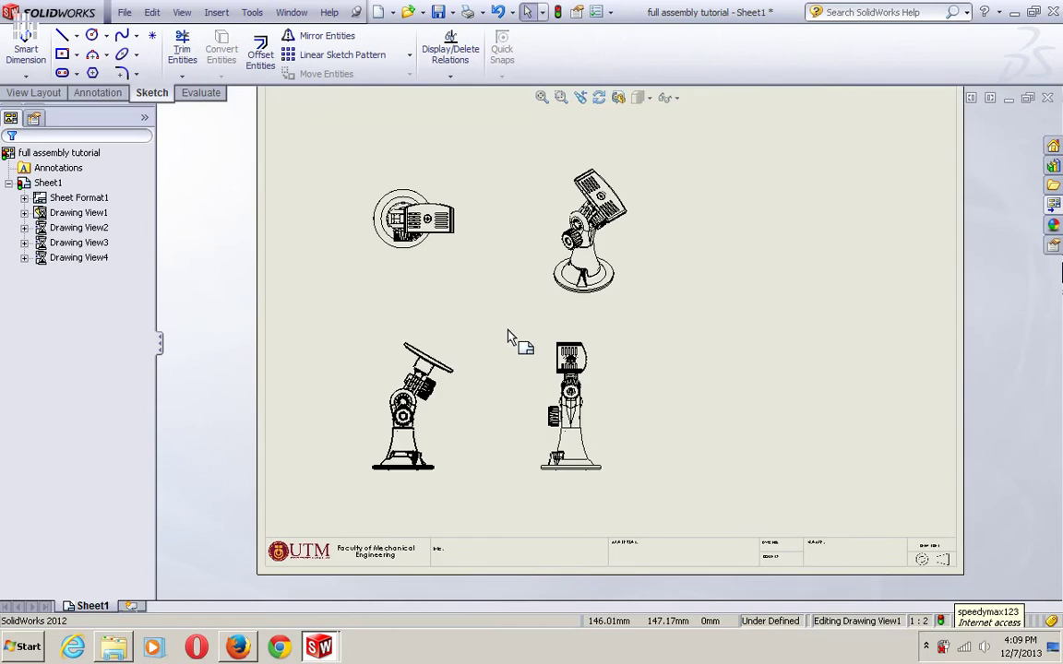
pyautogui.scroll(-3, 507, 337)
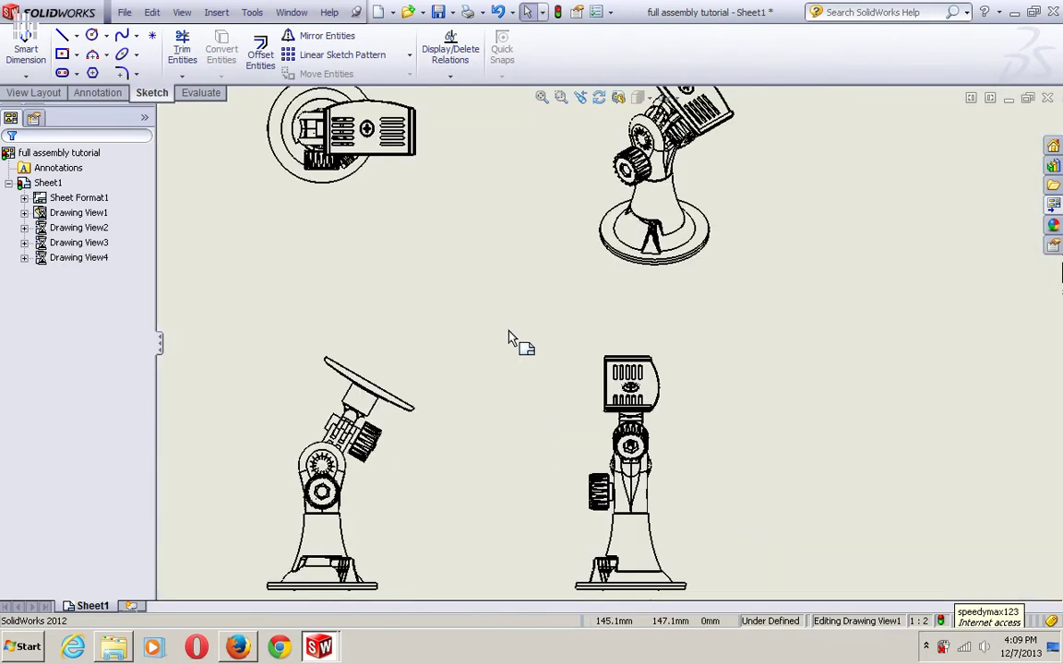
pyautogui.scroll(-1, 512, 339)
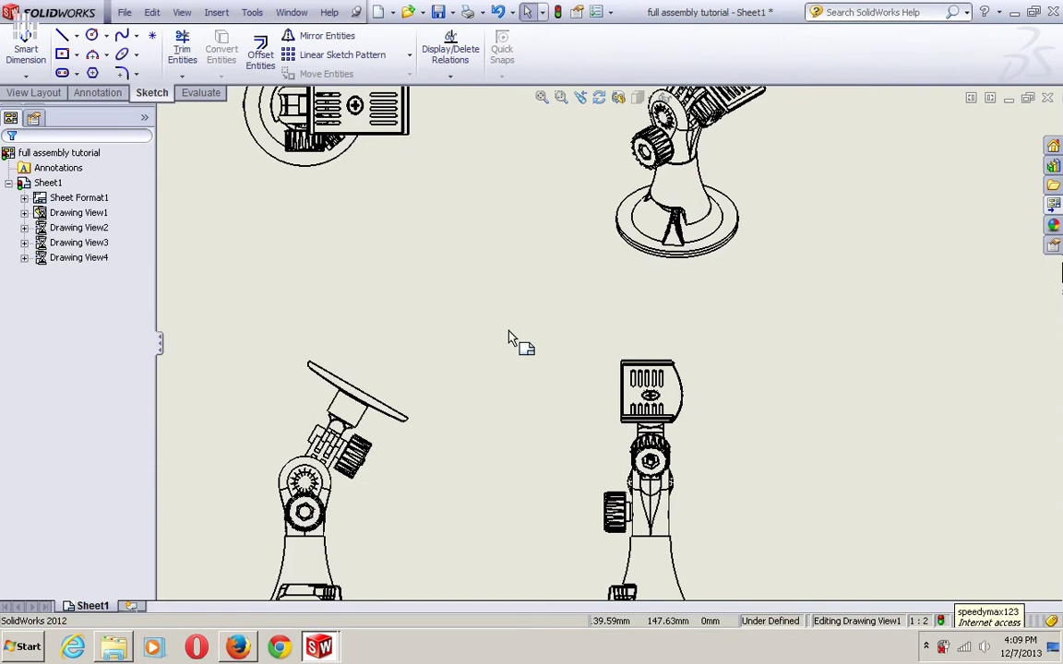
pyautogui.scroll(1, 521, 337)
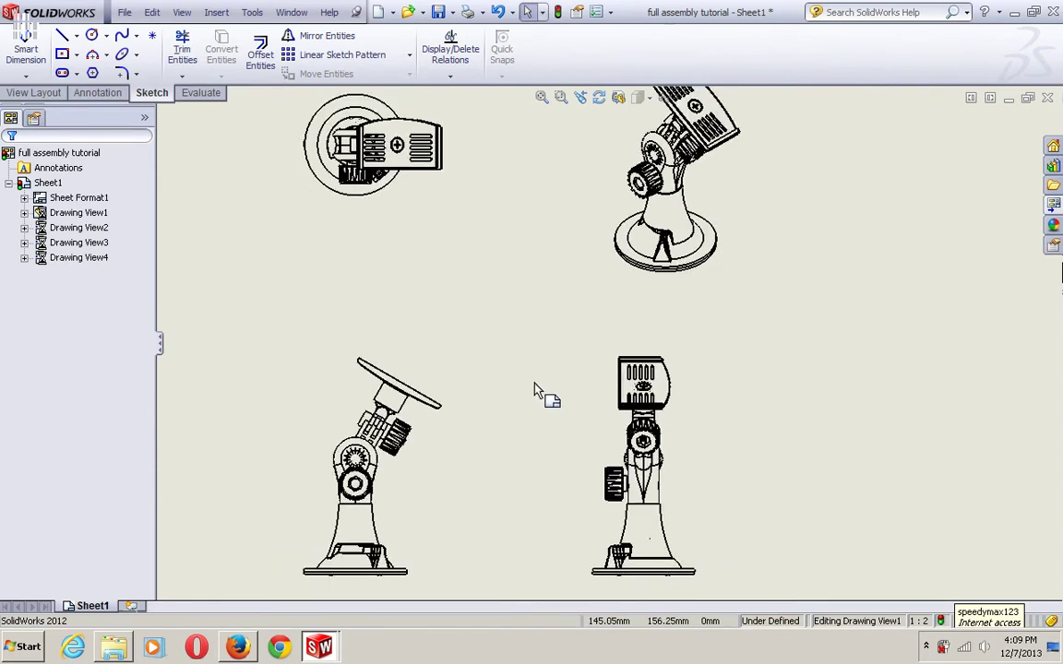
pyautogui.scroll(3, 540, 376)
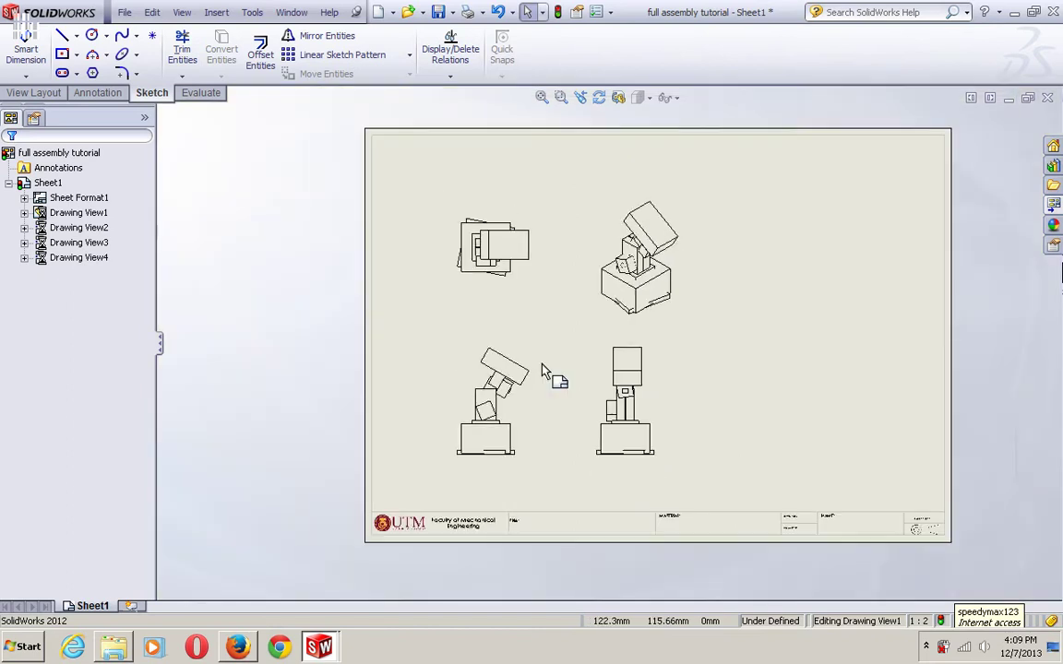
pyautogui.click(704, 257)
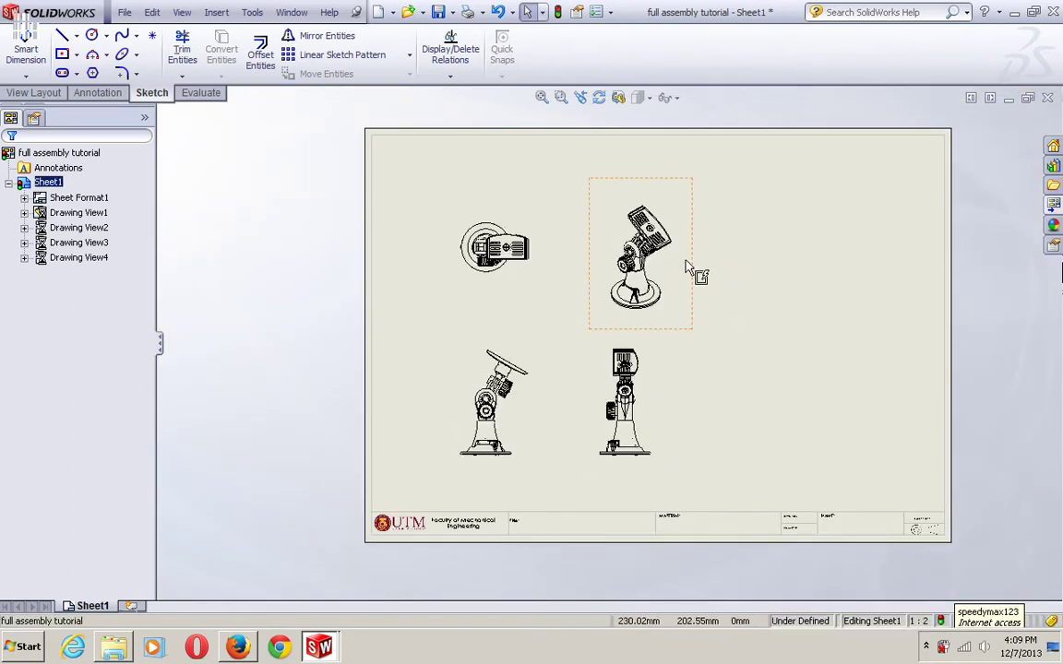
pyautogui.click(706, 293)
pyautogui.moveTo(763, 359)
pyautogui.mouseDown()
pyautogui.moveTo(904, 479)
pyautogui.moveTo(918, 474)
pyautogui.moveTo(926, 444)
pyautogui.moveTo(898, 377)
pyautogui.mouseUp()
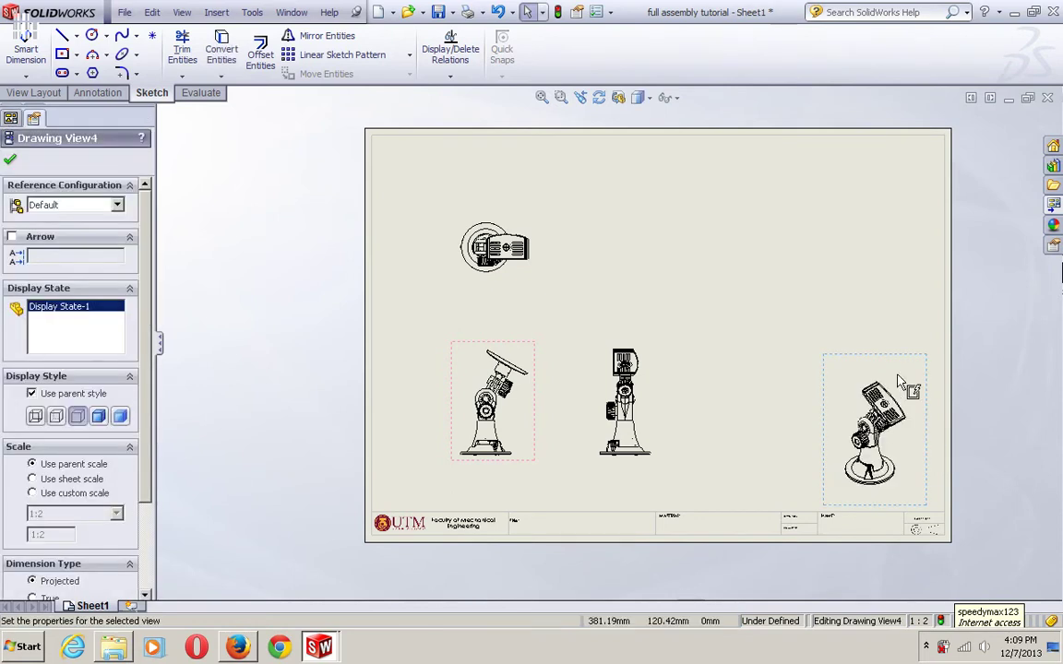
pyautogui.click(651, 100)
pyautogui.click(637, 117)
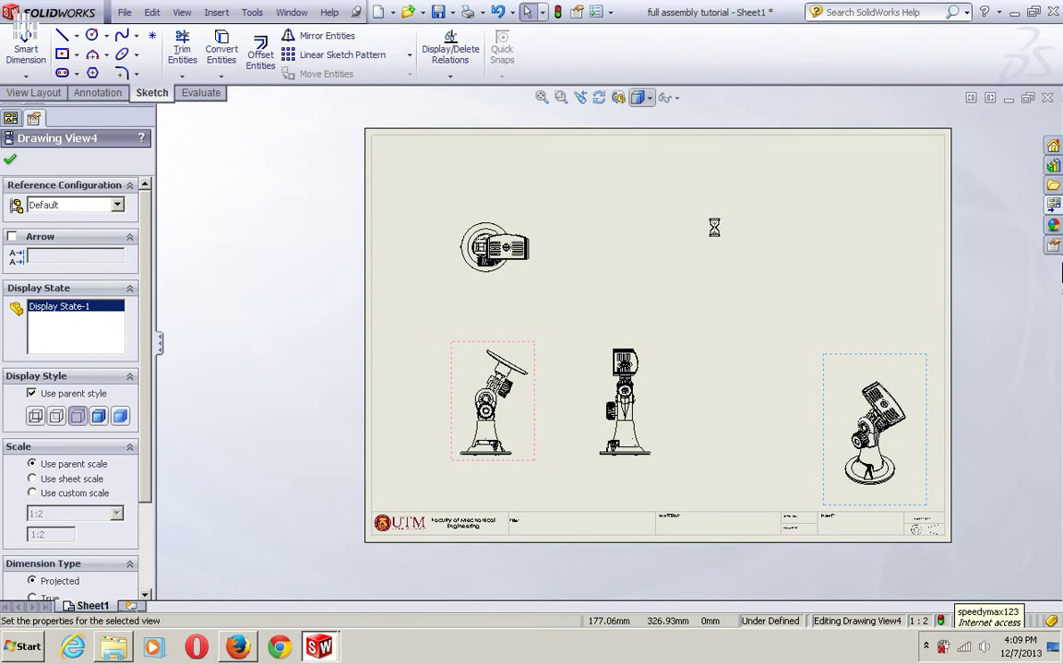
pyautogui.click(840, 291)
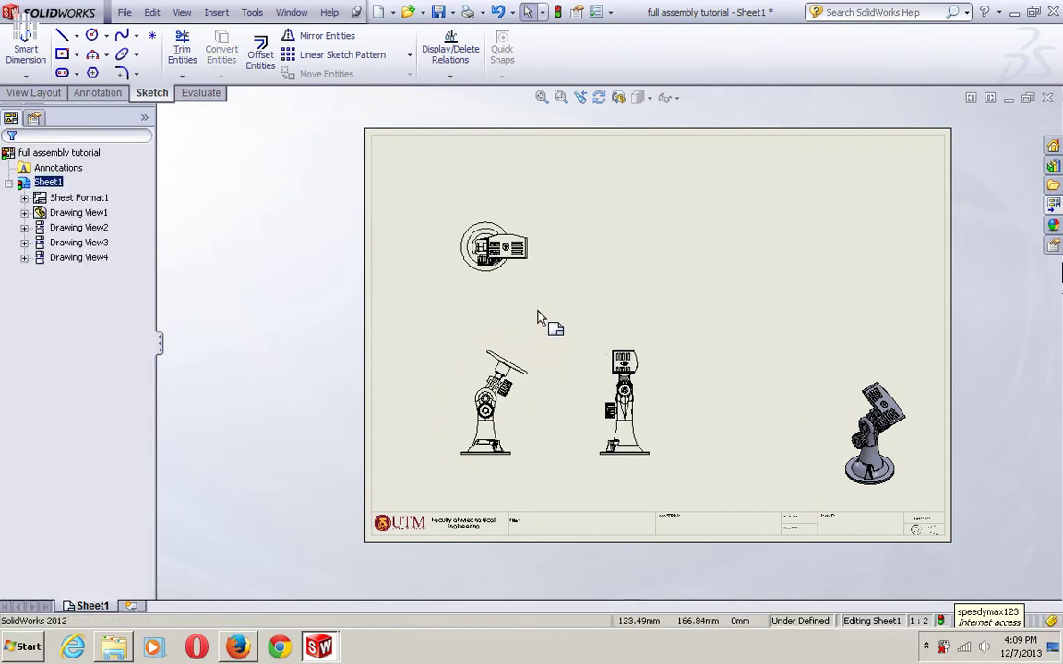
# Apply a custom scale to the front view, doubling the size of it and its projected views.
pyautogui.scroll(-2, 540, 316)
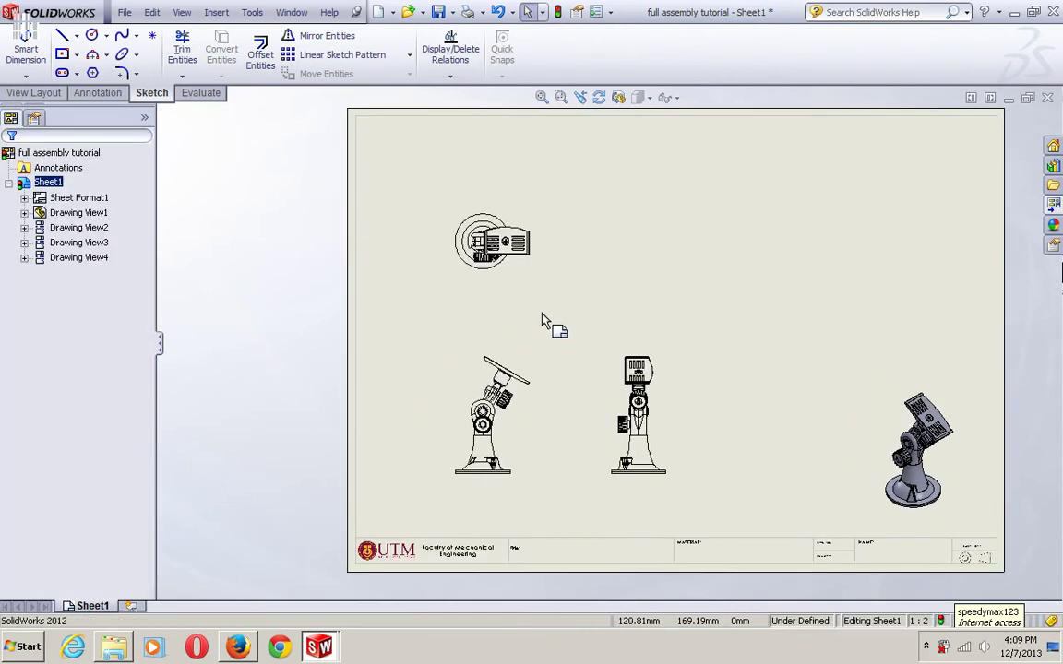
pyautogui.scroll(1, 535, 263)
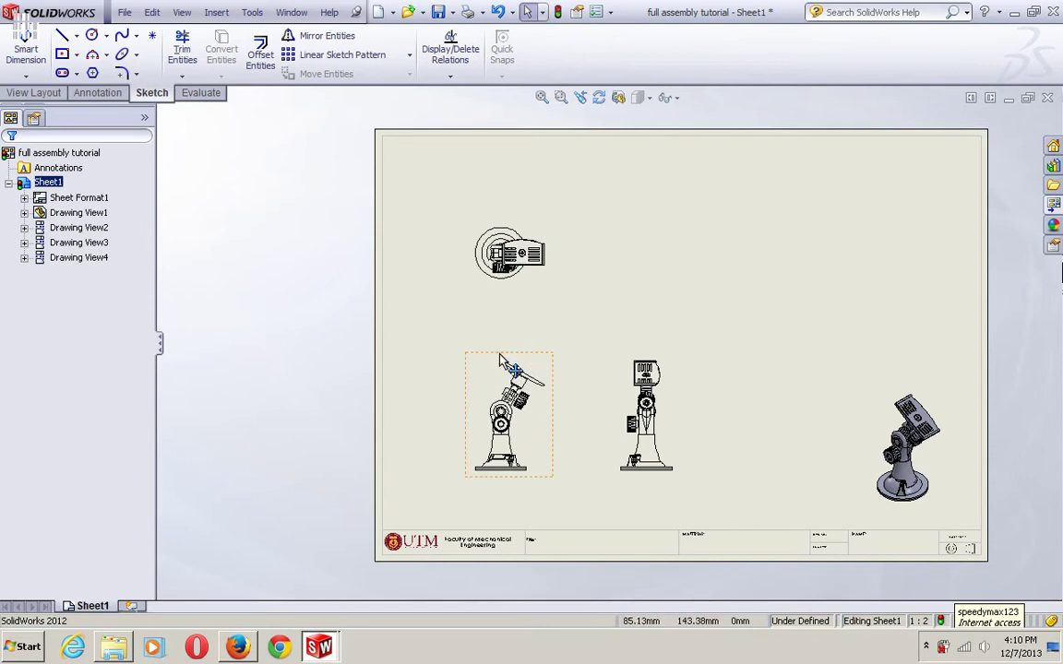
pyautogui.click(555, 369)
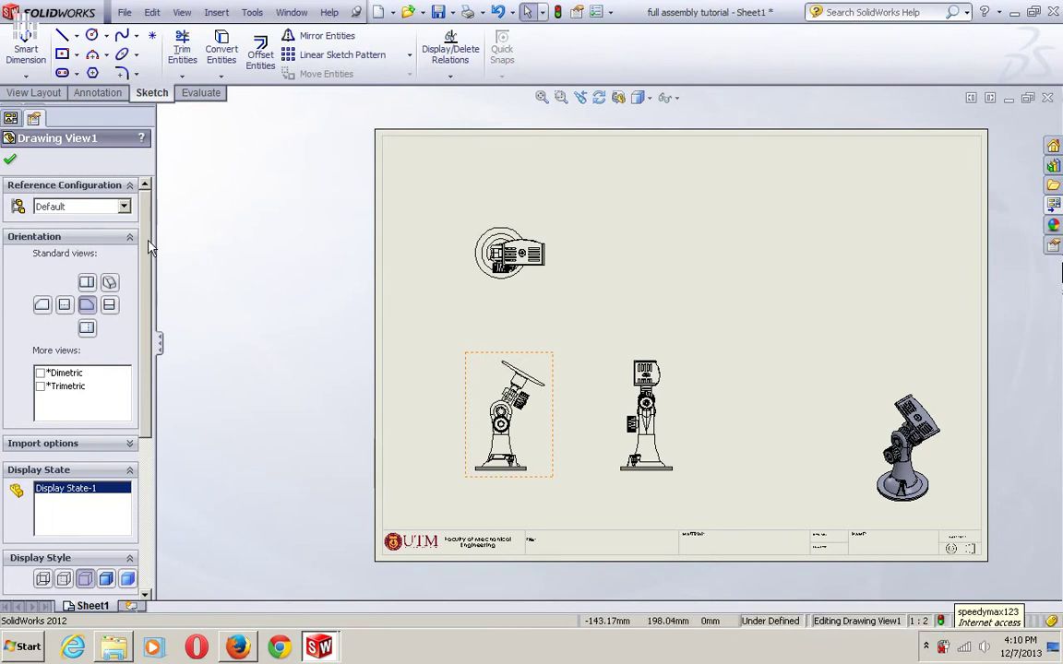
pyautogui.scroll(-3, 147, 248)
pyautogui.click(40, 384)
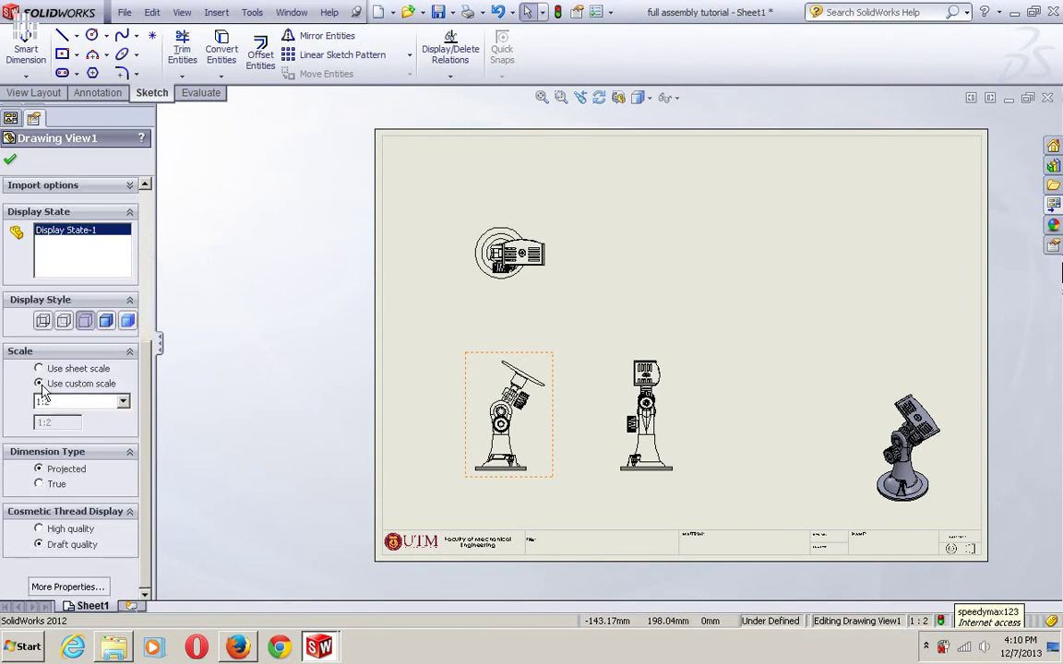
pyautogui.click(48, 404)
pyautogui.click(46, 414)
pyautogui.click(10, 163)
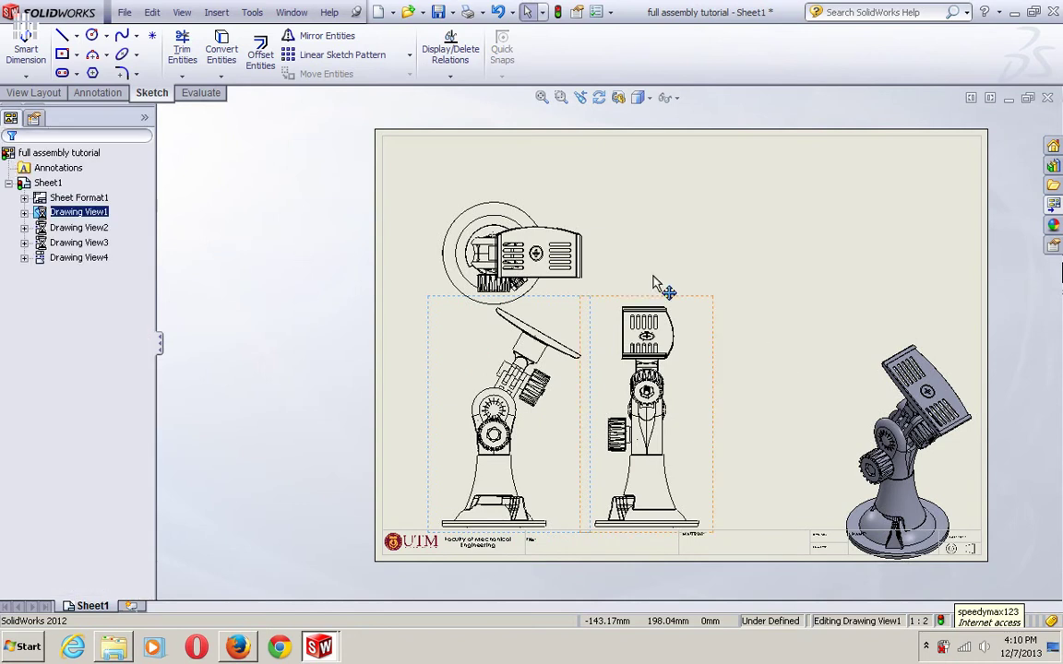
# Shift the top view slightly downward in alignment with the front view.
pyautogui.click(574, 178)
pyautogui.moveTo(573, 162)
pyautogui.mouseDown()
pyautogui.moveTo(571, 149)
pyautogui.moveTo(671, 205)
pyautogui.mouseUp()
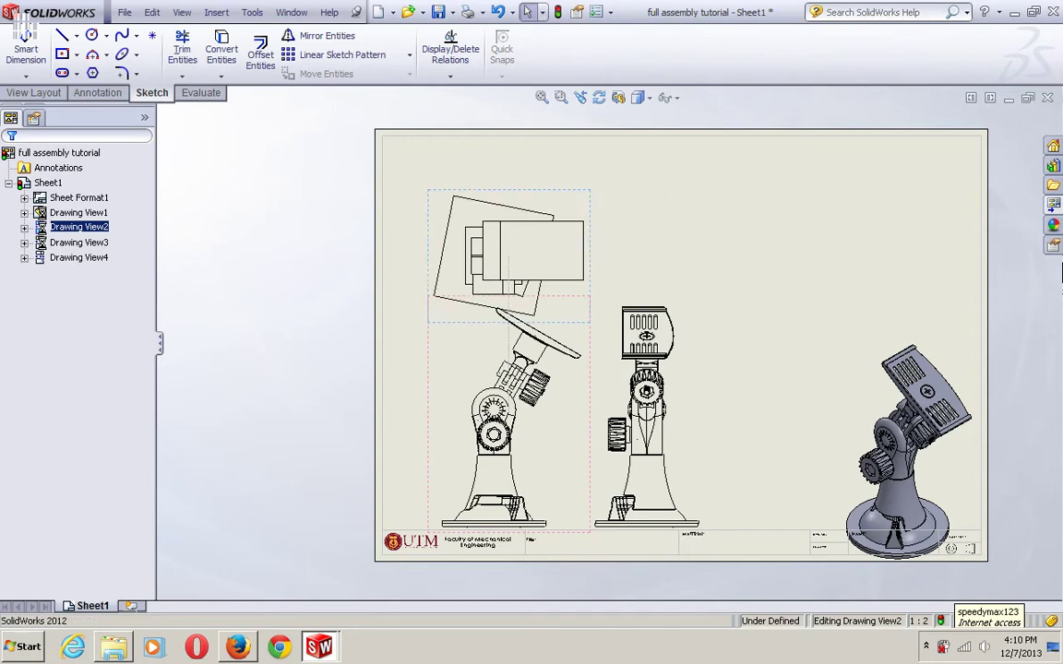
pyautogui.click(690, 226)
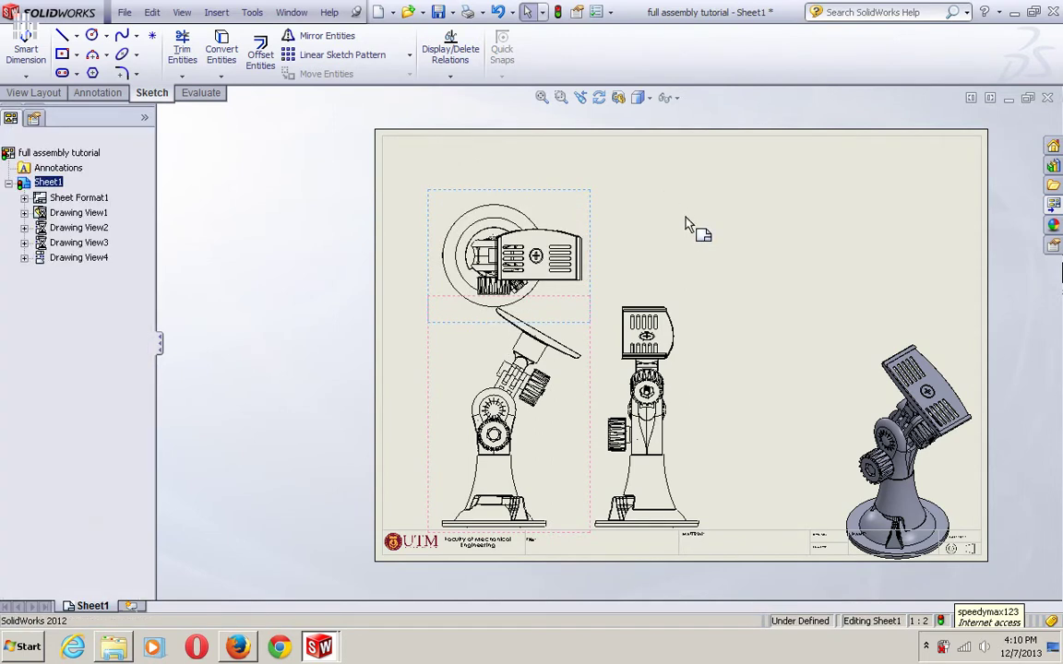
# Set the shaded isometric view's custom scale to 1:2.
pyautogui.click(893, 297)
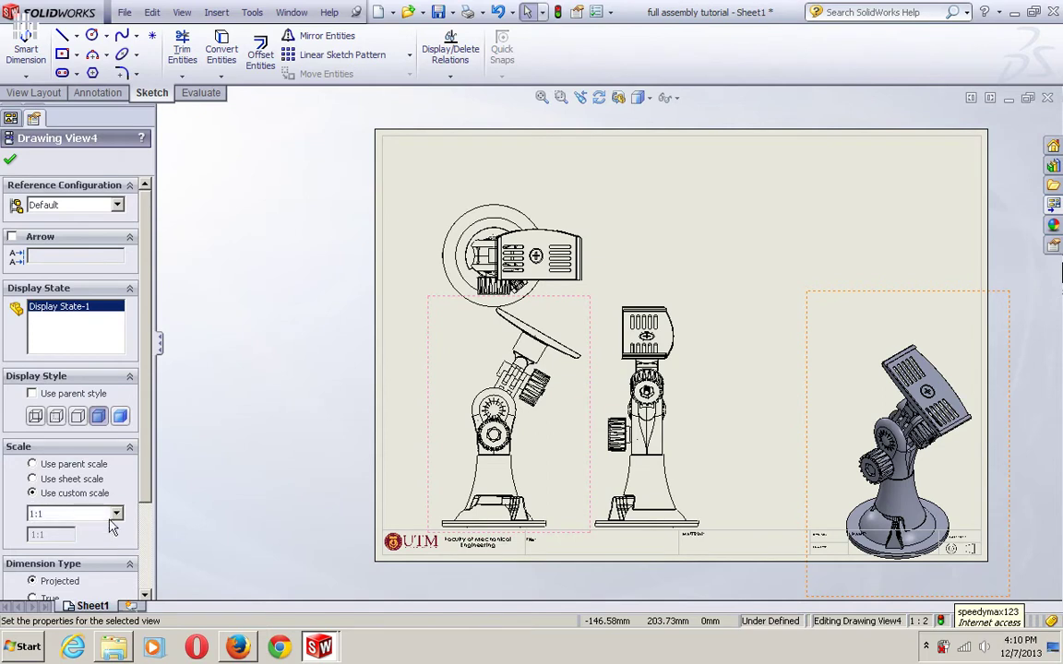
pyautogui.click(116, 514)
pyautogui.click(116, 517)
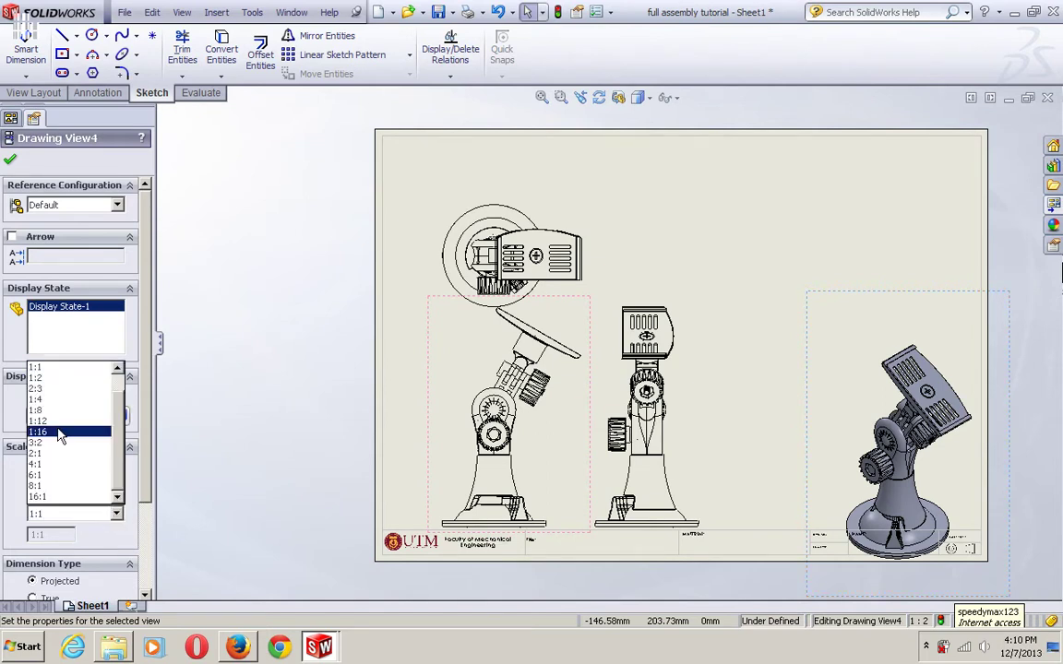
pyautogui.click(42, 378)
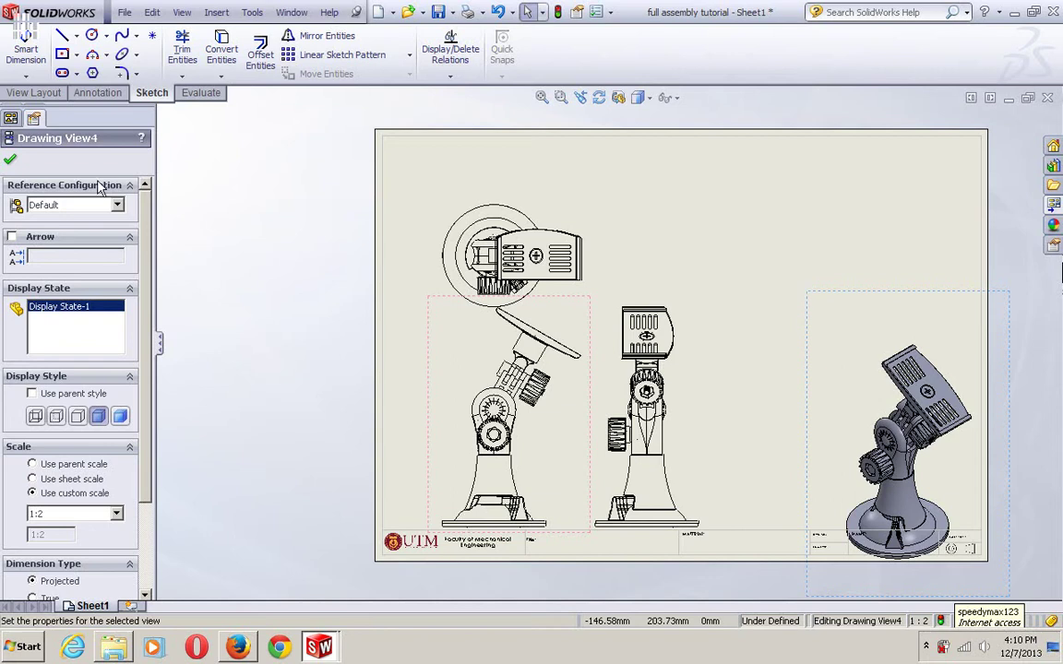
pyautogui.click(11, 162)
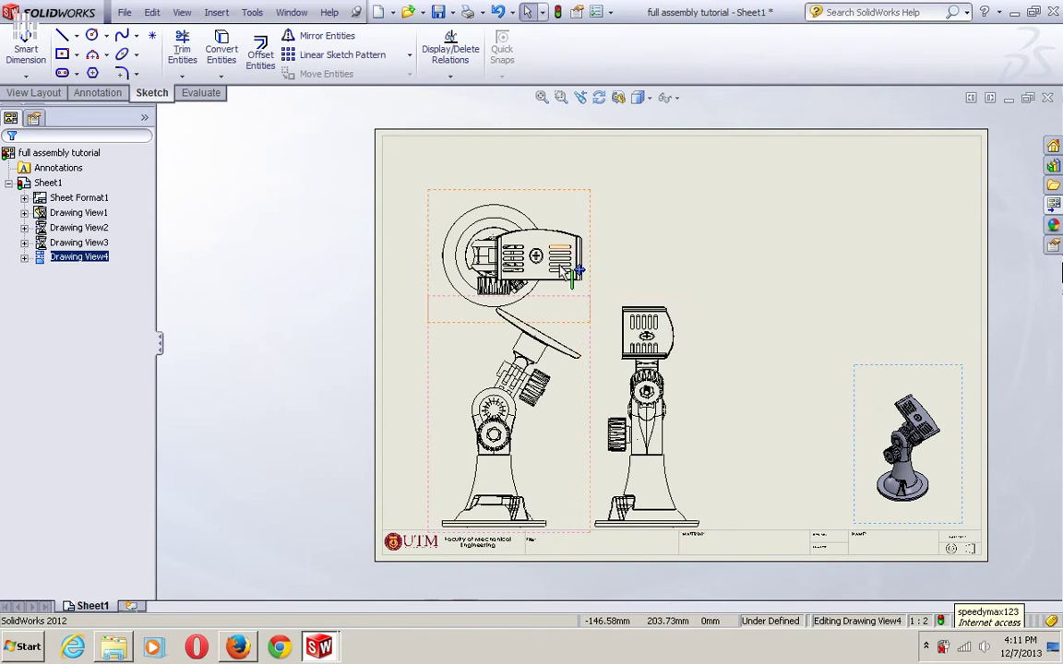
# Examine the top, front and side views up close, including the spacing between the top and front views.
pyautogui.scroll(-1, 565, 270)
pyautogui.scroll(-4, 577, 294)
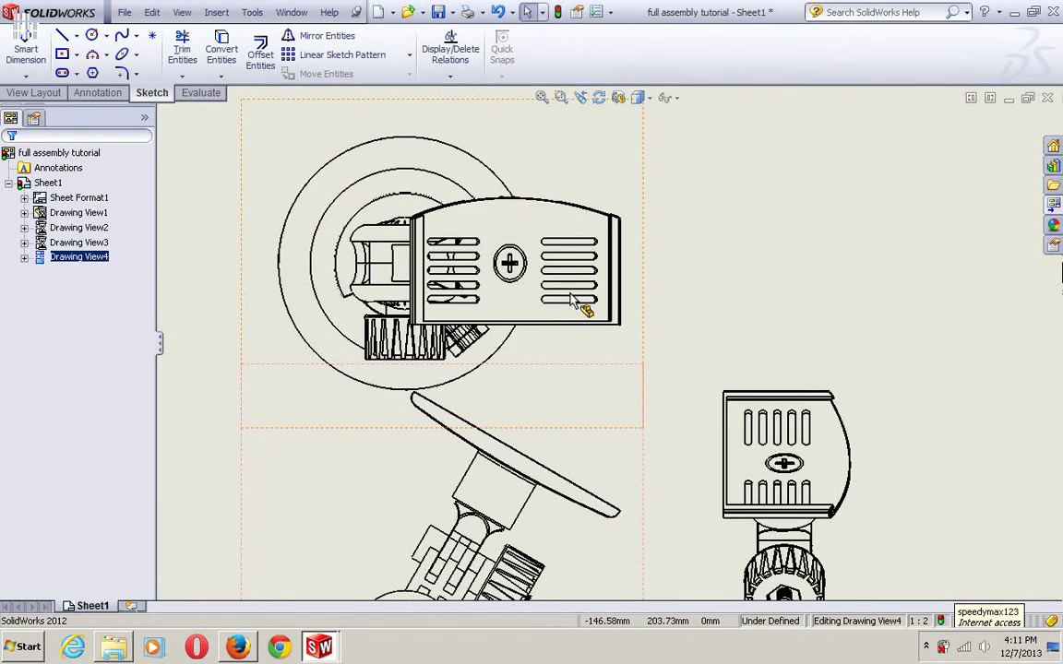
pyautogui.scroll(2, 629, 356)
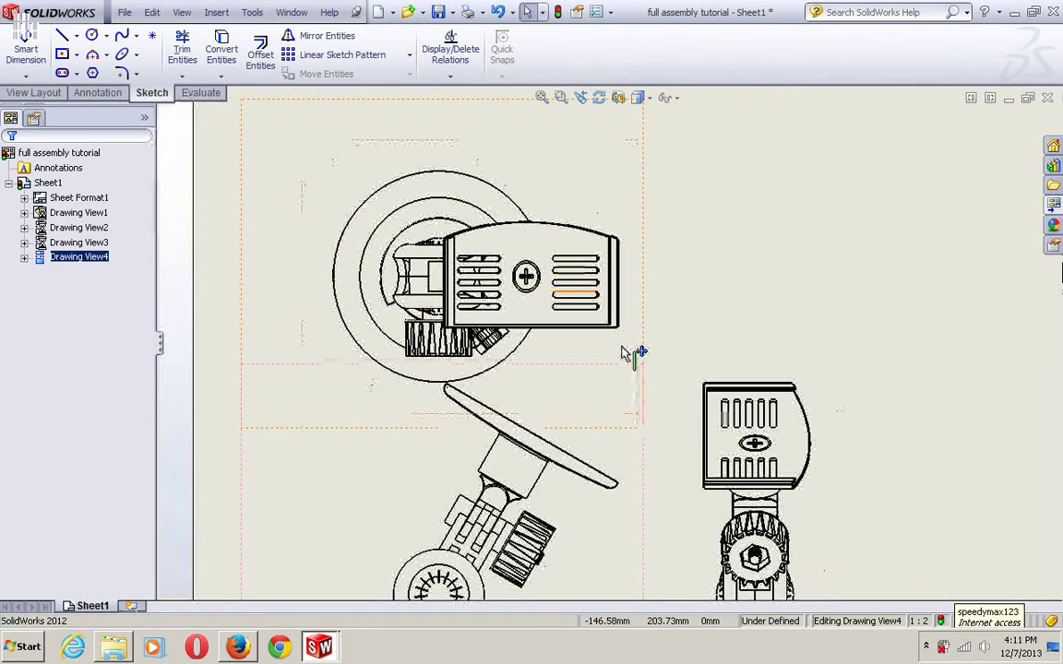
pyautogui.scroll(1, 623, 354)
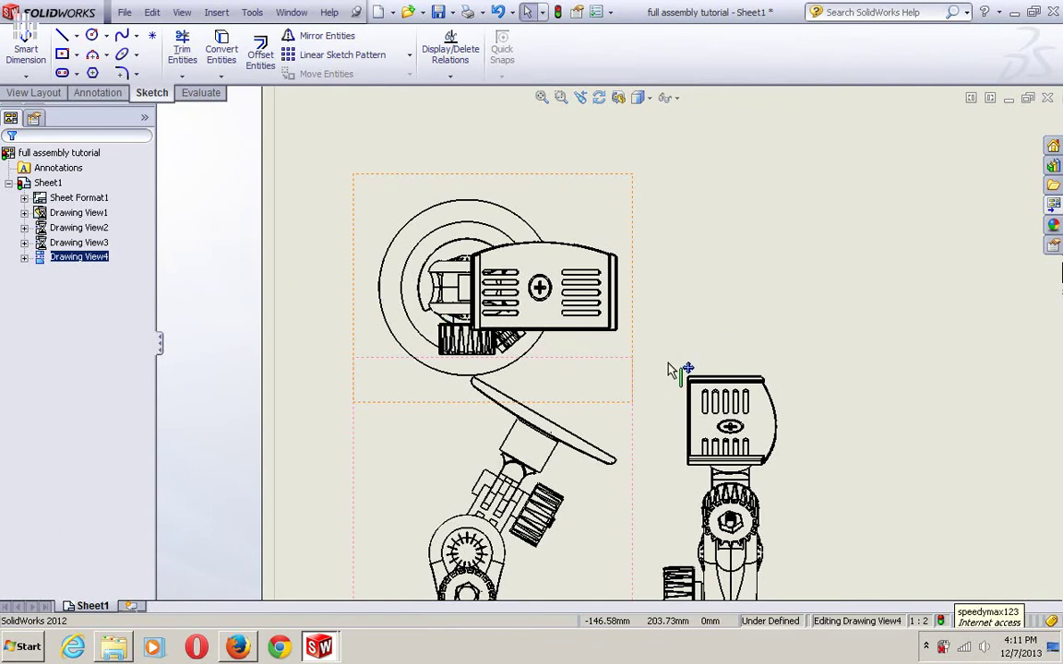
pyautogui.scroll(2, 602, 332)
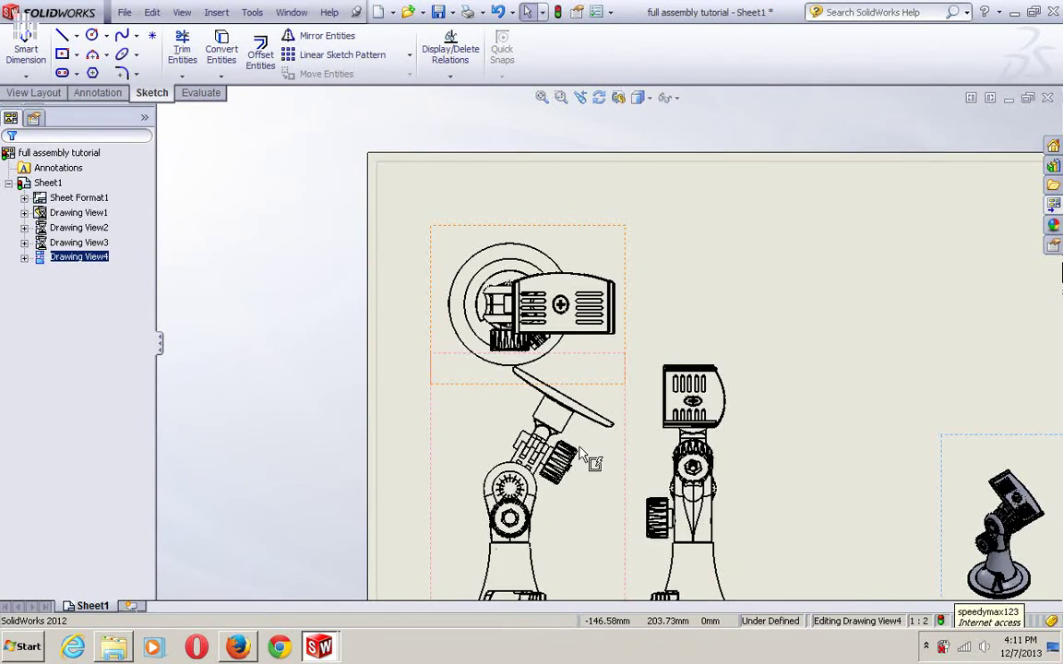
pyautogui.scroll(1, 595, 455)
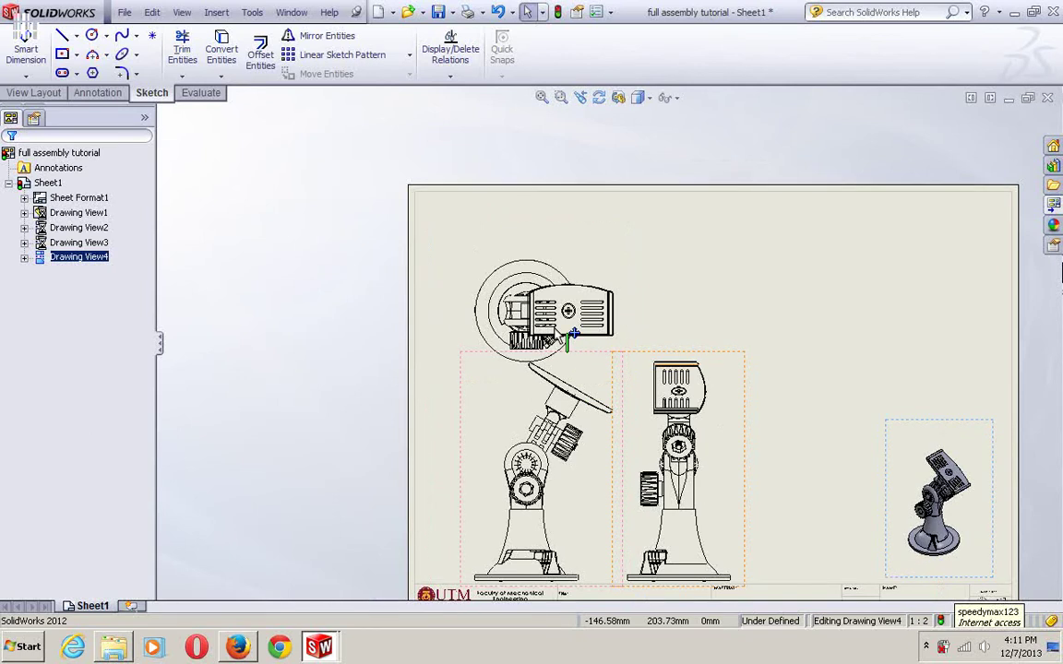
pyautogui.scroll(1, 555, 446)
pyautogui.moveTo(554, 446)
pyautogui.mouseDown(button='middle')
pyautogui.moveTo(532, 288)
pyautogui.moveTo(514, 271)
pyautogui.mouseUp(button='middle')
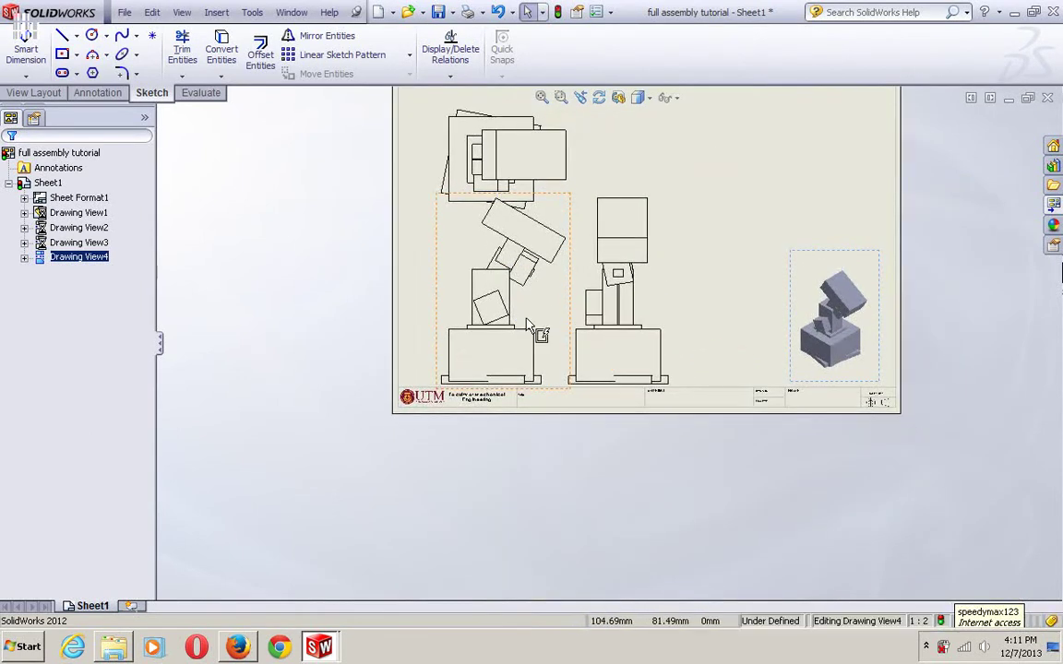
pyautogui.scroll(-1, 530, 325)
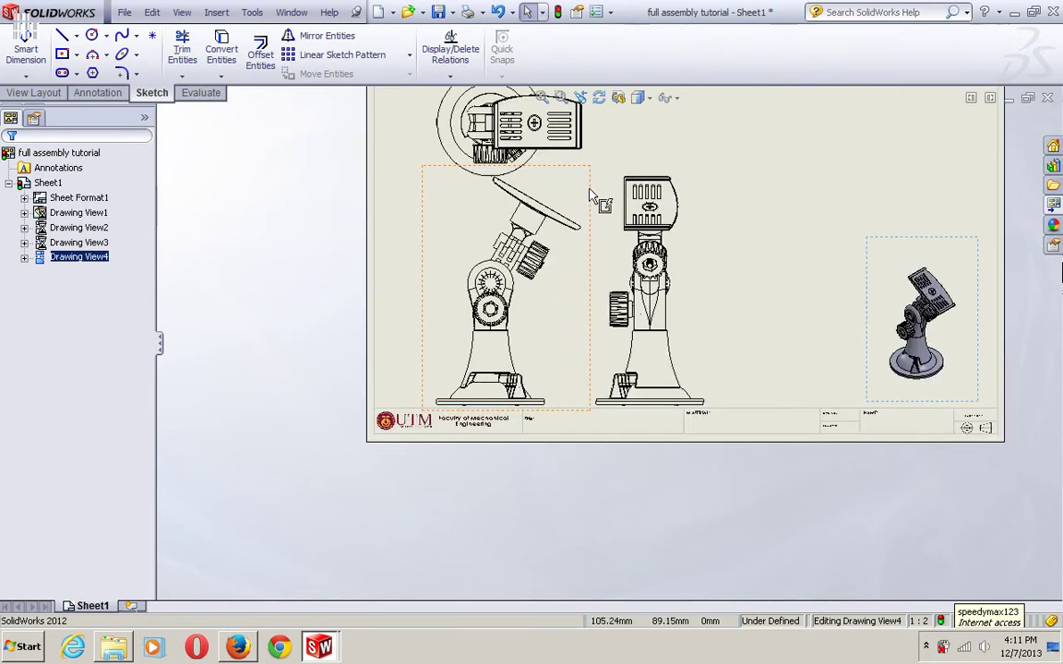
# Delete the front view of the phone holder from the sheet.
pyautogui.click(438, 248)
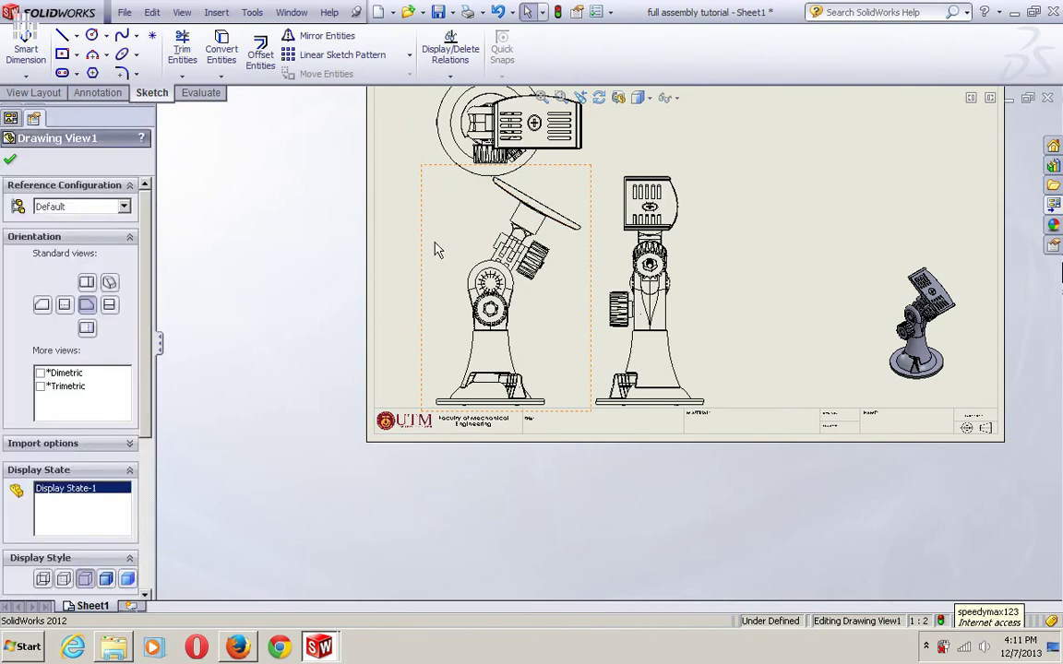
pyautogui.press('Delete')
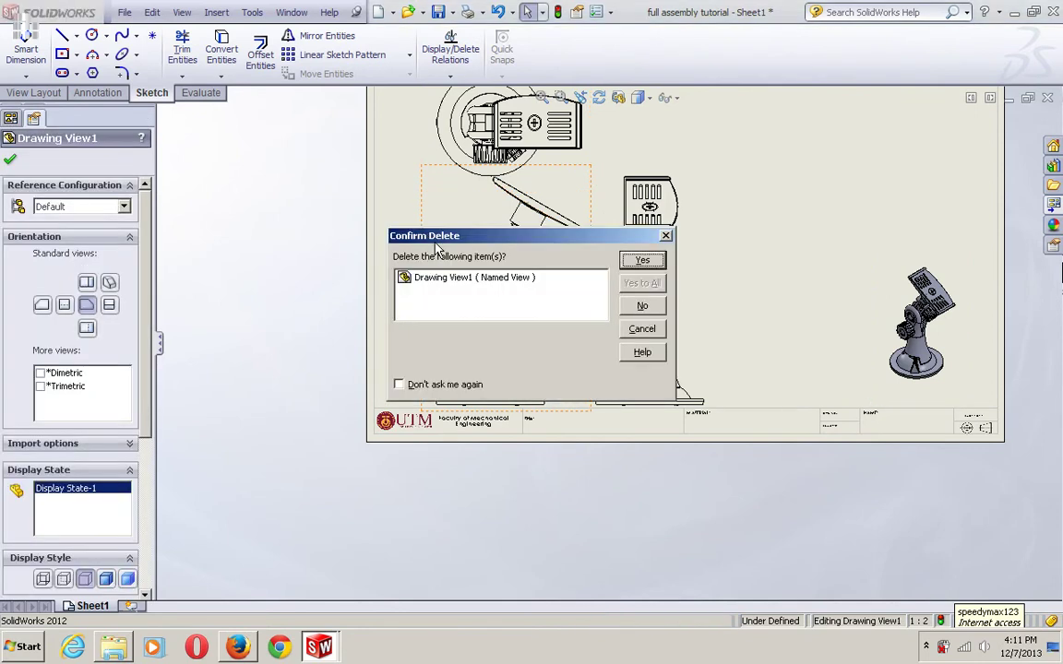
pyautogui.click(643, 262)
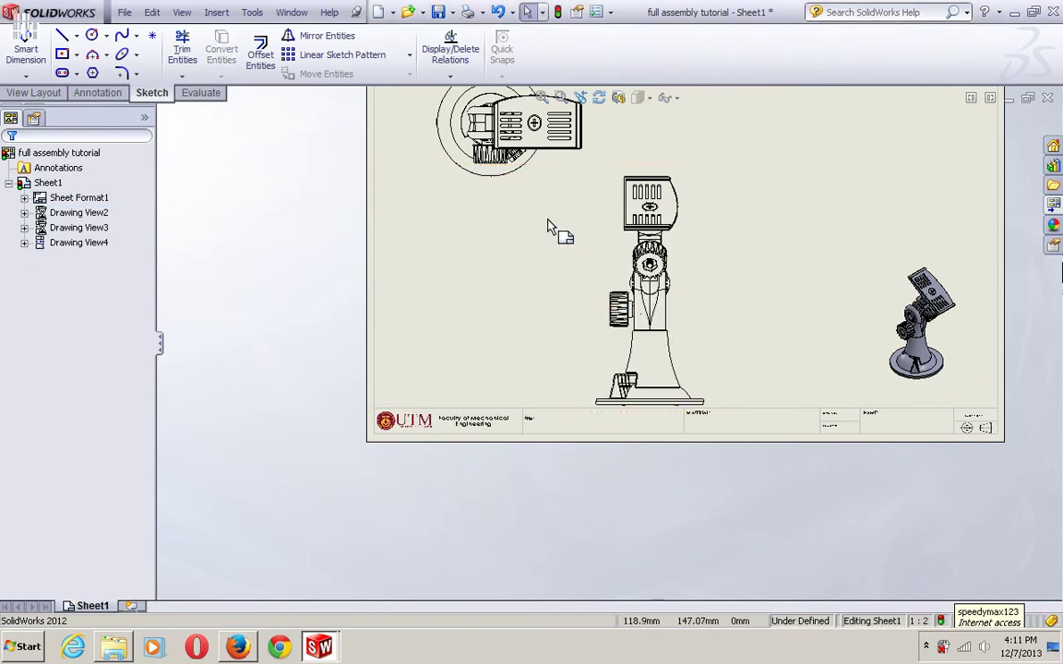
# Move the top view slightly upward on the sheet to free more space beneath it.
pyautogui.moveTo(546, 269)
pyautogui.keyDown('ctrl'); pyautogui.mouseDown(button='middle')
pyautogui.moveTo(498, 389)
pyautogui.moveTo(503, 362)
pyautogui.mouseUp(button='middle'); pyautogui.keyUp('ctrl')
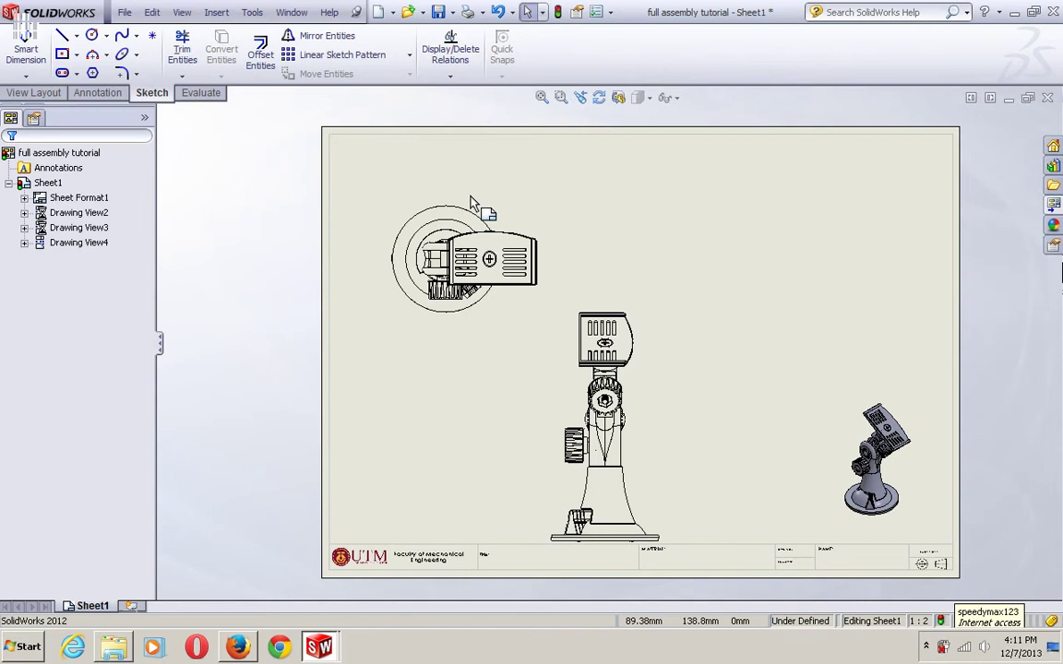
pyautogui.scroll(-2, 473, 205)
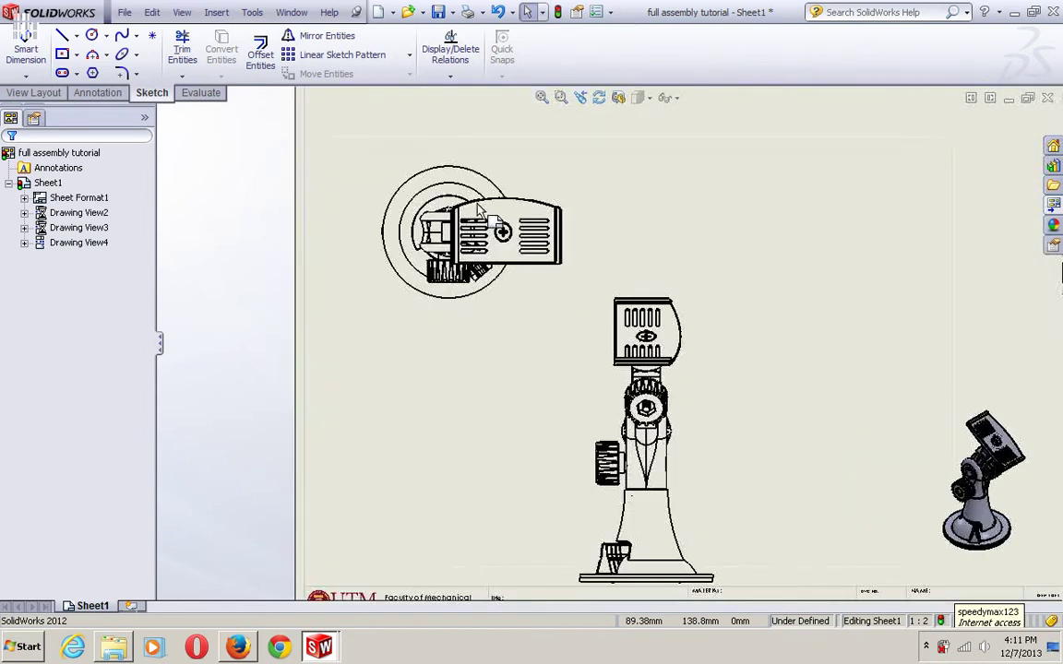
pyautogui.click(497, 155)
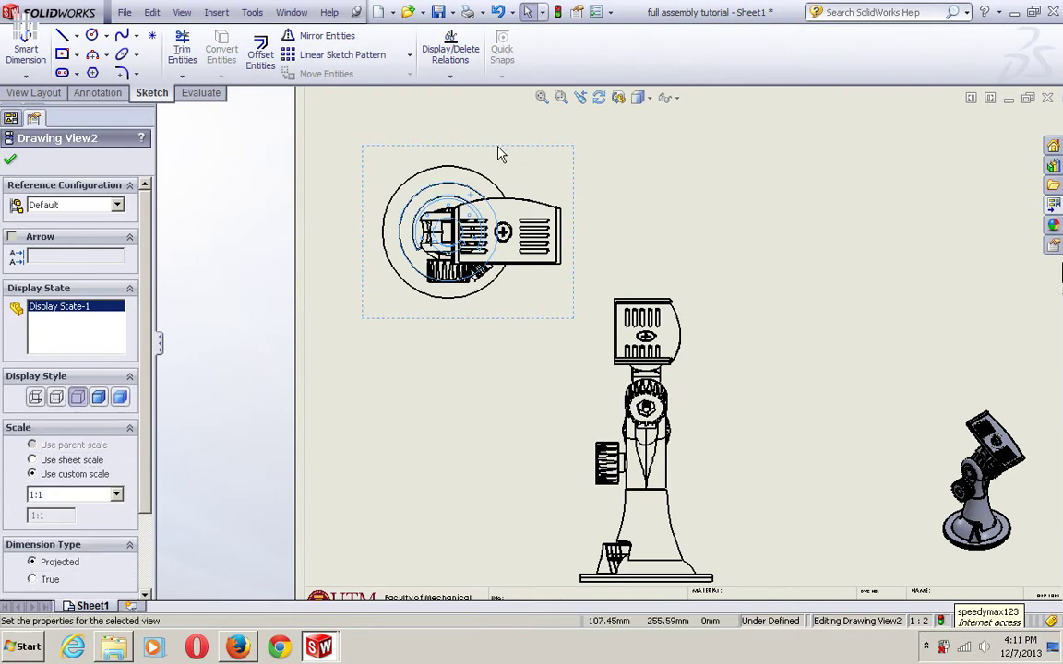
pyautogui.press('f')
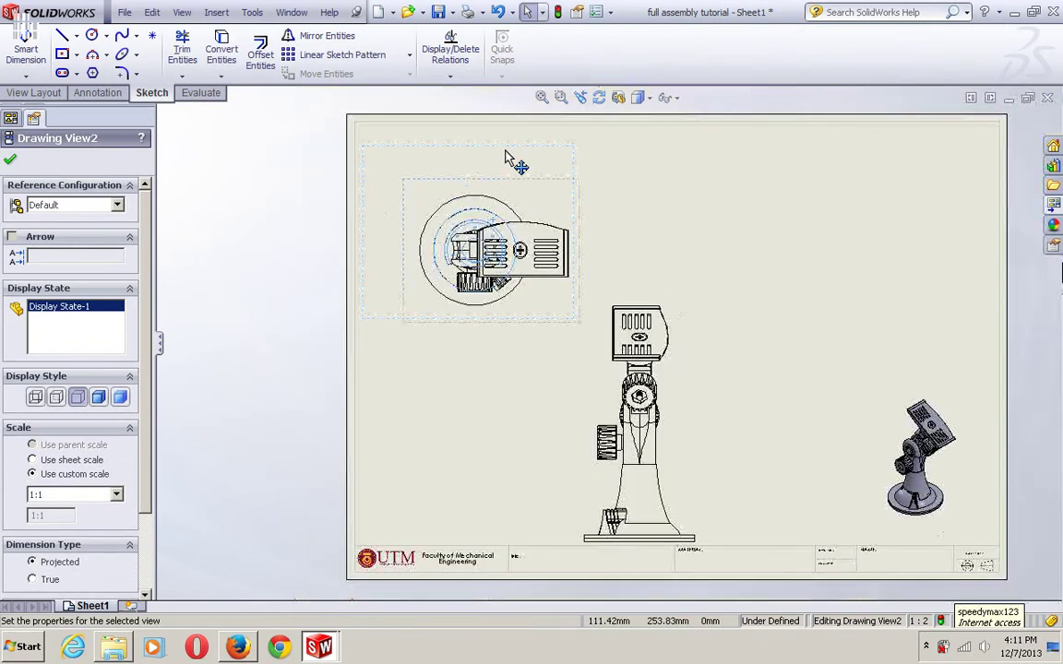
pyautogui.moveTo(507, 179)
pyautogui.mouseDown()
pyautogui.moveTo(509, 143)
pyautogui.moveTo(517, 149)
pyautogui.mouseUp()
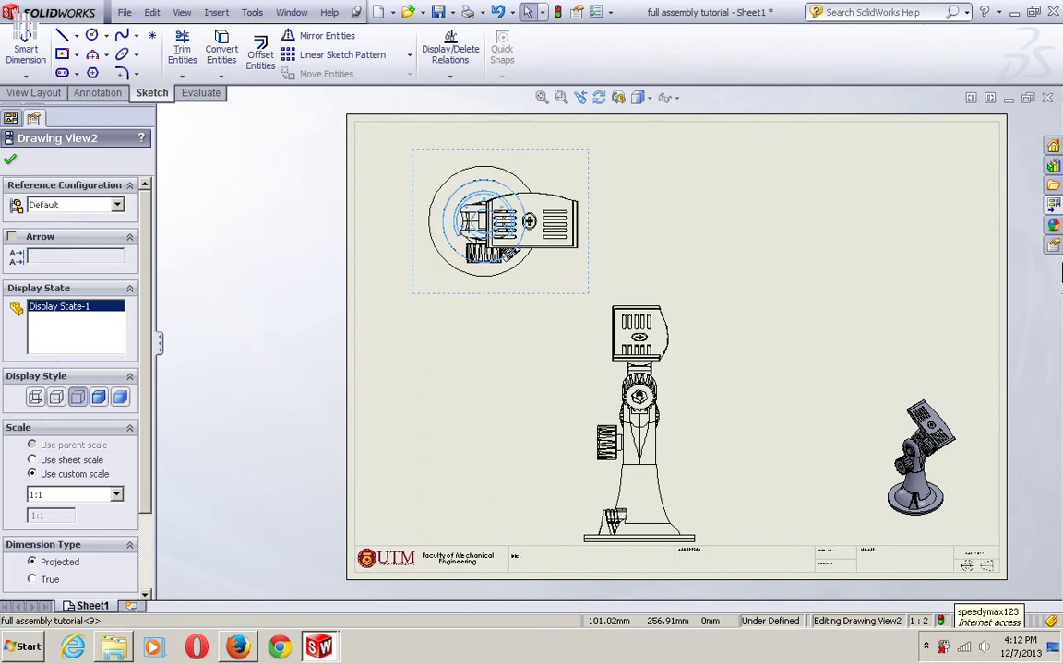
pyautogui.click(611, 190)
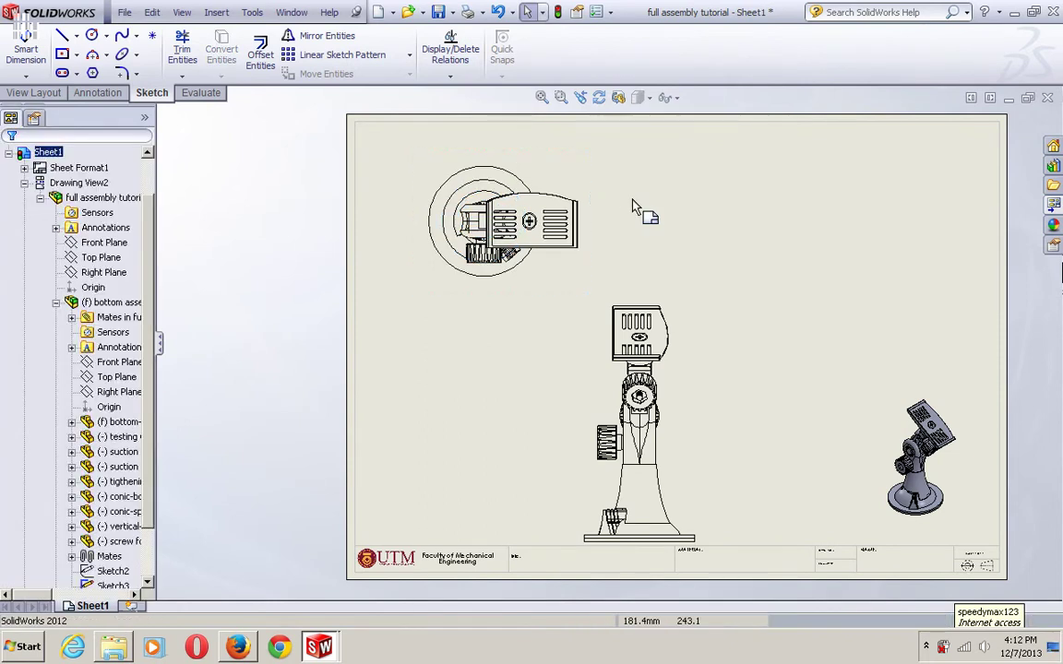
# Start a section view with a horizontal cutting line across the whole top view, through the centre of the circular base.
pyautogui.click(40, 94)
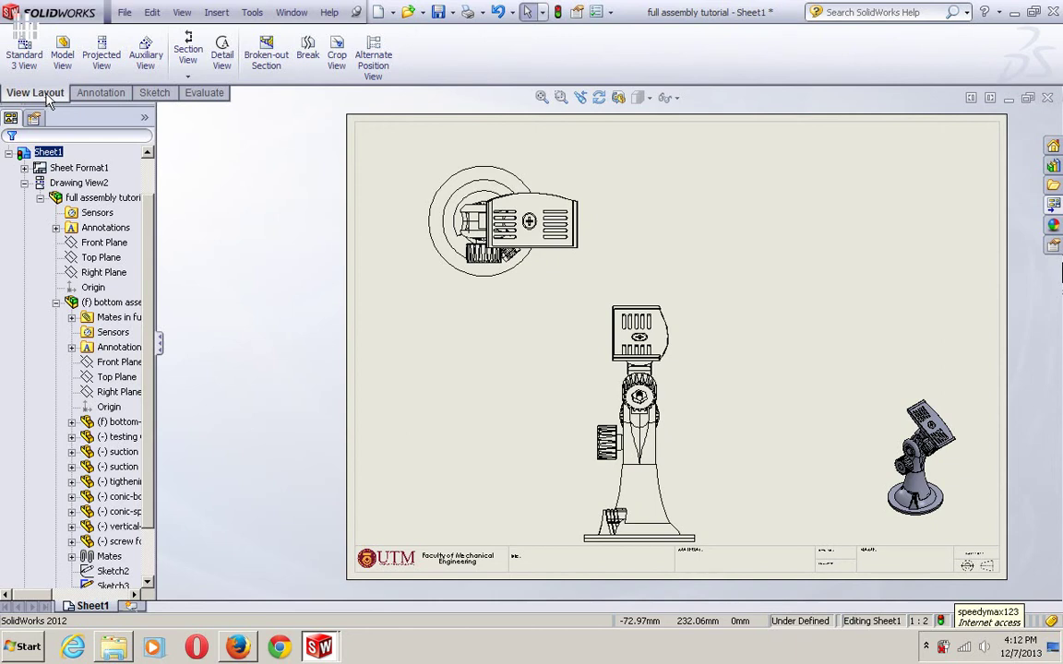
pyautogui.click(189, 57)
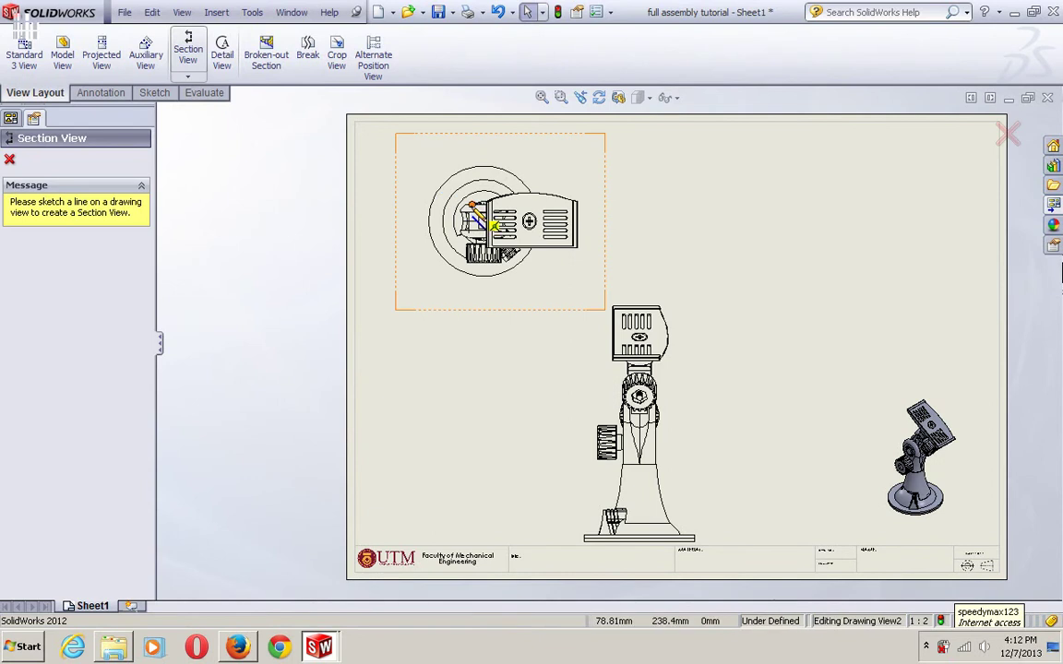
pyautogui.scroll(1, 379, 152)
pyautogui.scroll(1, 409, 147)
pyautogui.scroll(1, 475, 216)
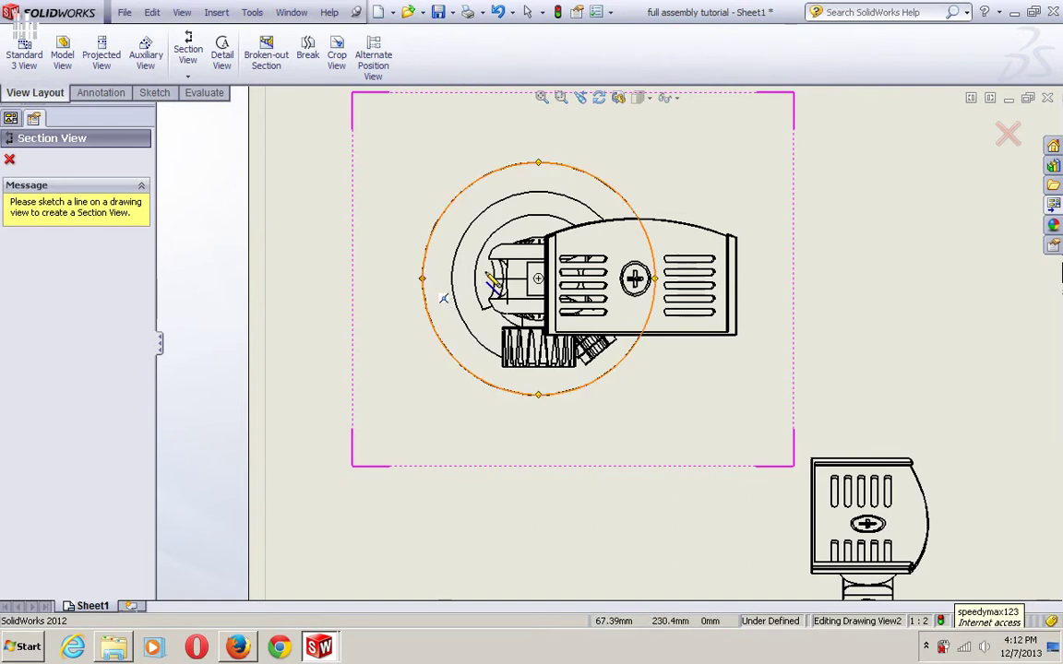
pyautogui.click(367, 277)
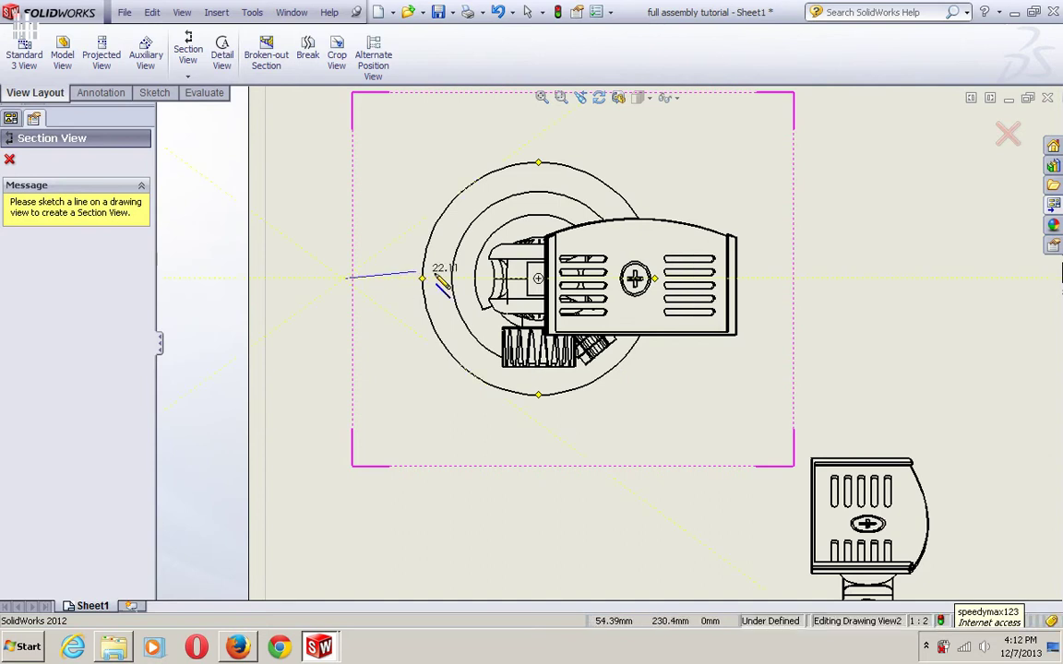
pyautogui.click(809, 284)
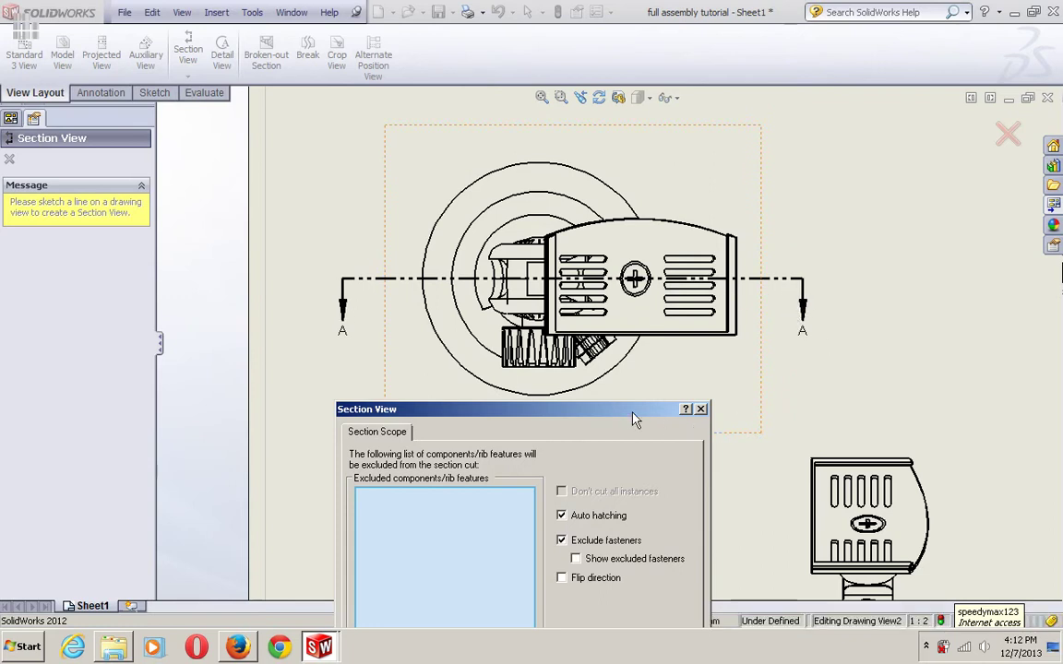
# Flip the section's viewing direction and accept the section scope with auto hatching on, fasteners excluded and no other components excluded.
pyautogui.moveTo(634, 332); pyautogui.dragTo(627, 366)
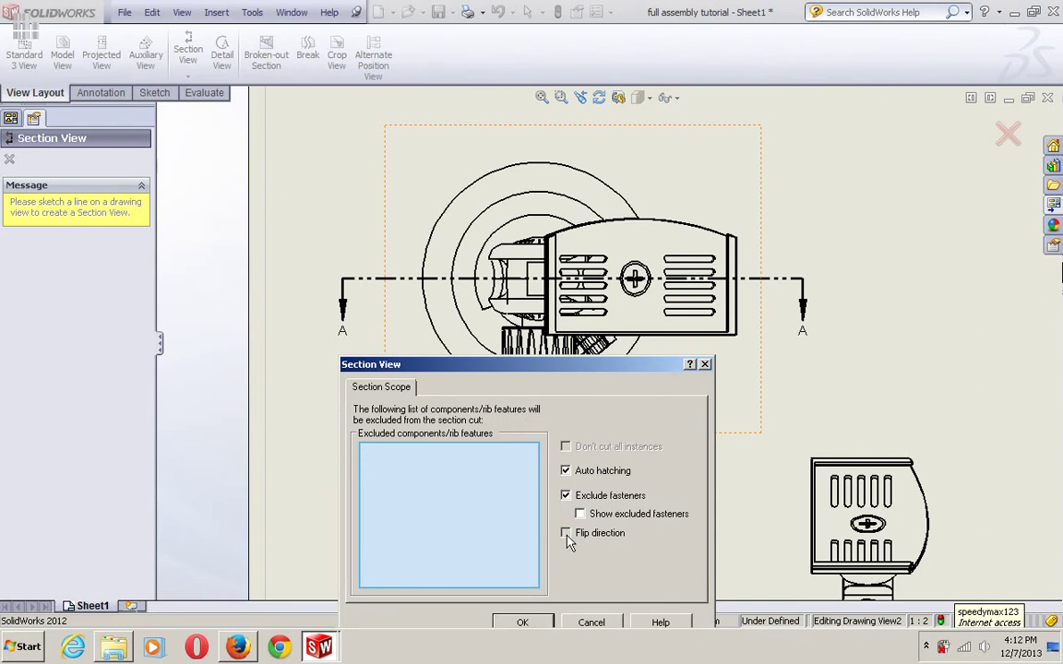
pyautogui.click(566, 535)
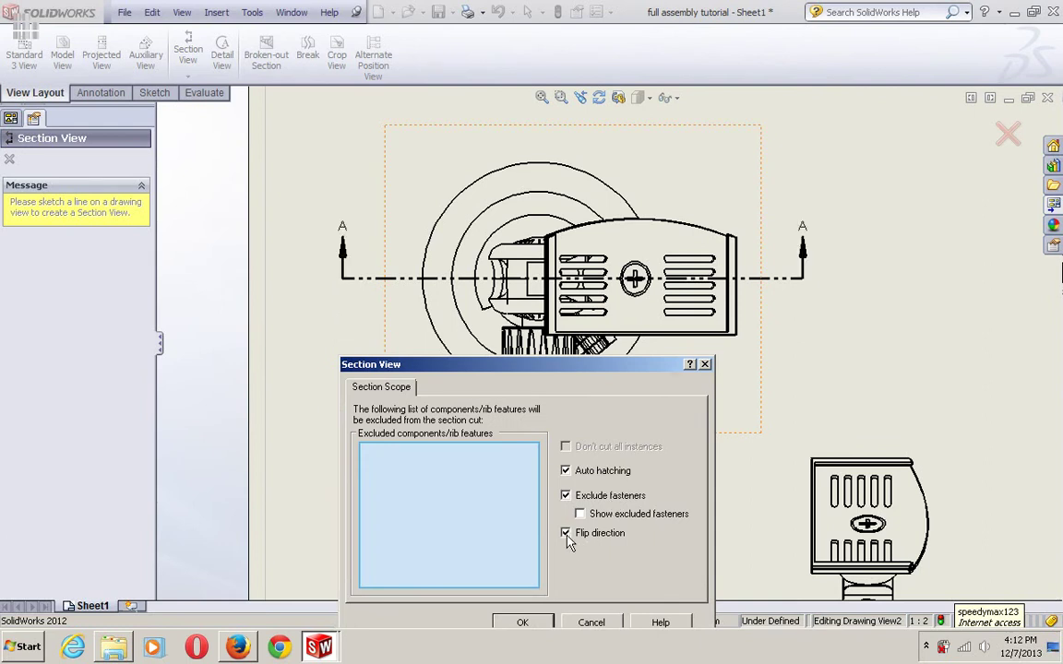
pyautogui.moveTo(605, 365); pyautogui.dragTo(724, 194)
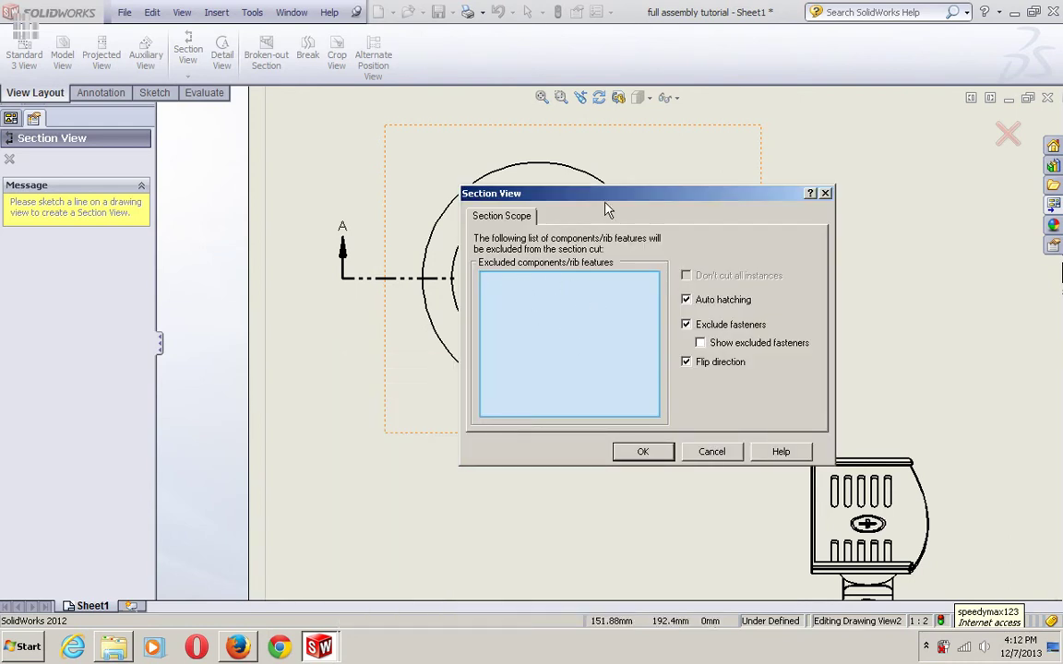
pyautogui.moveTo(548, 182); pyautogui.dragTo(717, 180)
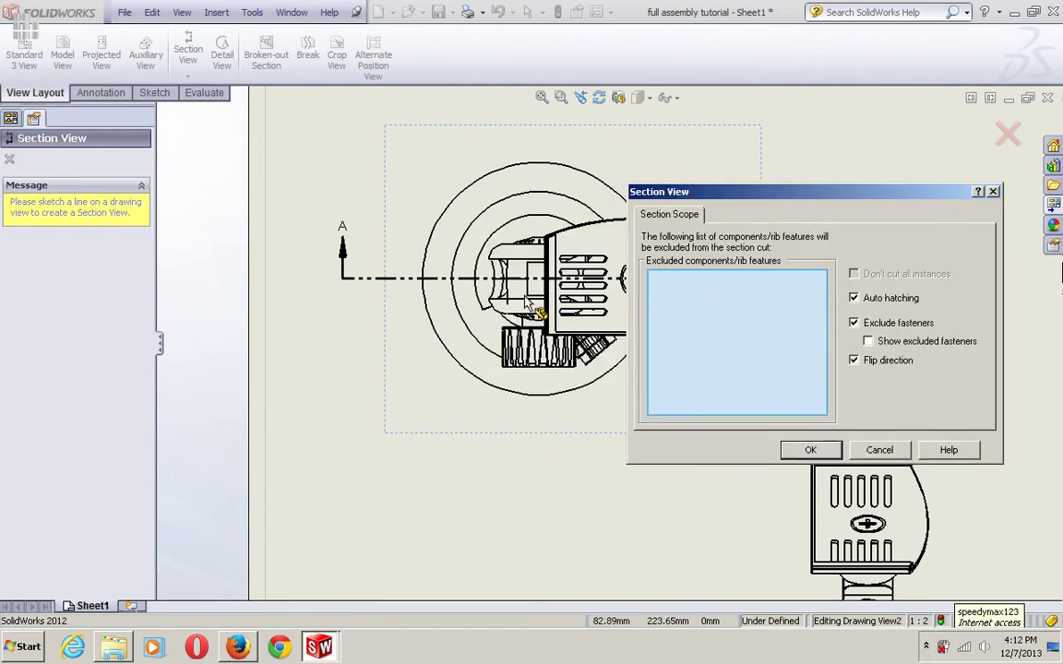
pyautogui.moveTo(851, 175); pyautogui.dragTo(948, 155)
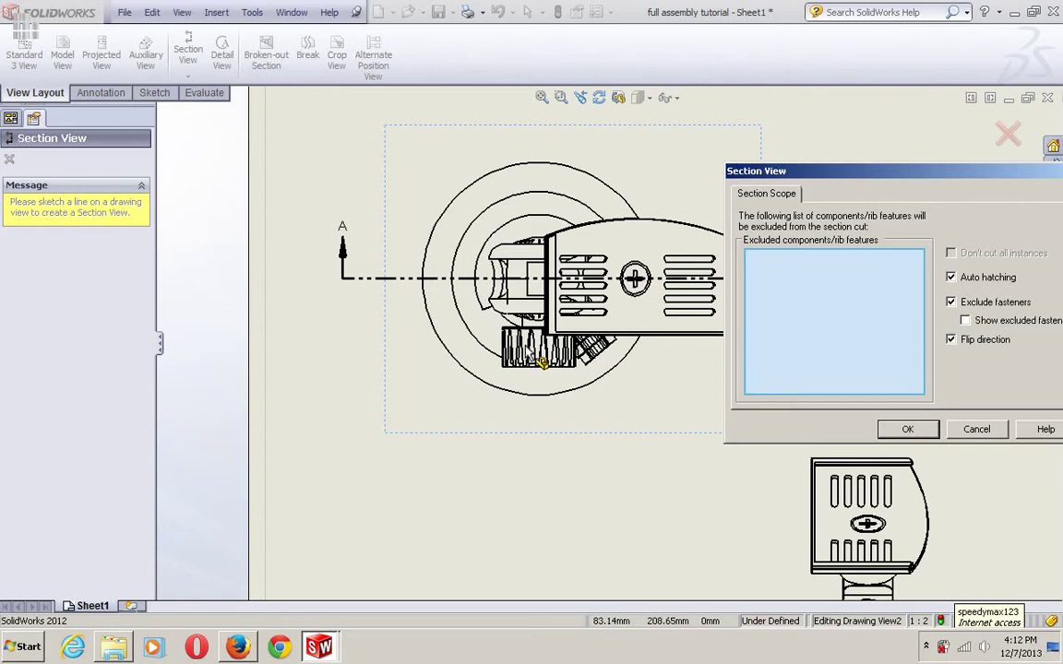
pyautogui.moveTo(640, 198); pyautogui.dragTo(536, 240)
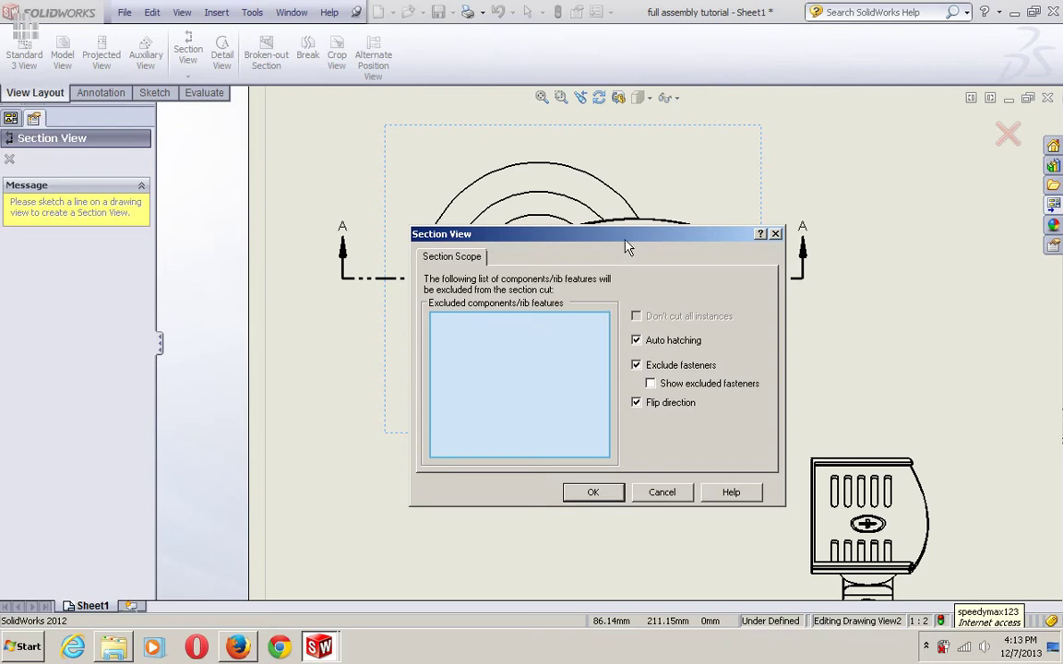
pyautogui.moveTo(626, 241); pyautogui.dragTo(638, 224)
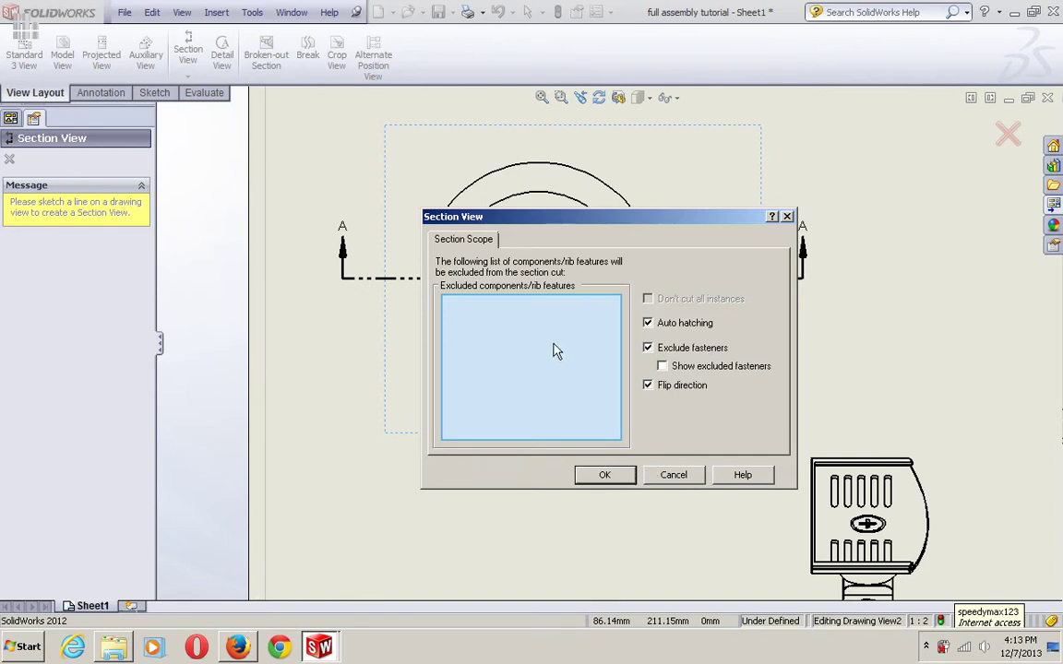
pyautogui.click(610, 476)
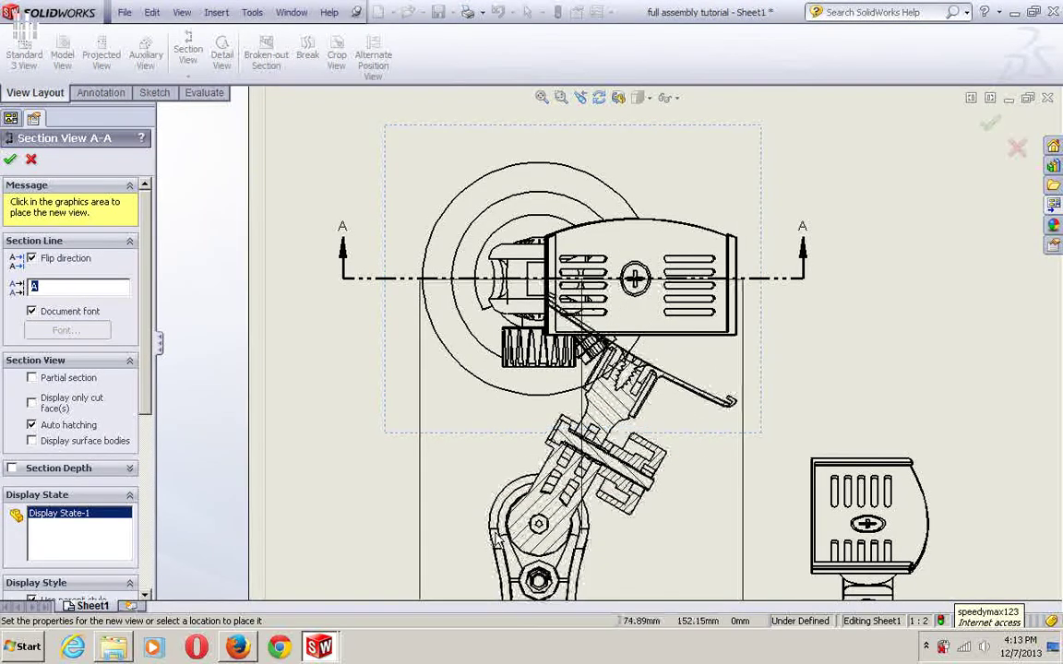
# Place section view A-A directly below the top view, beside the side view.
pyautogui.click(680, 481)
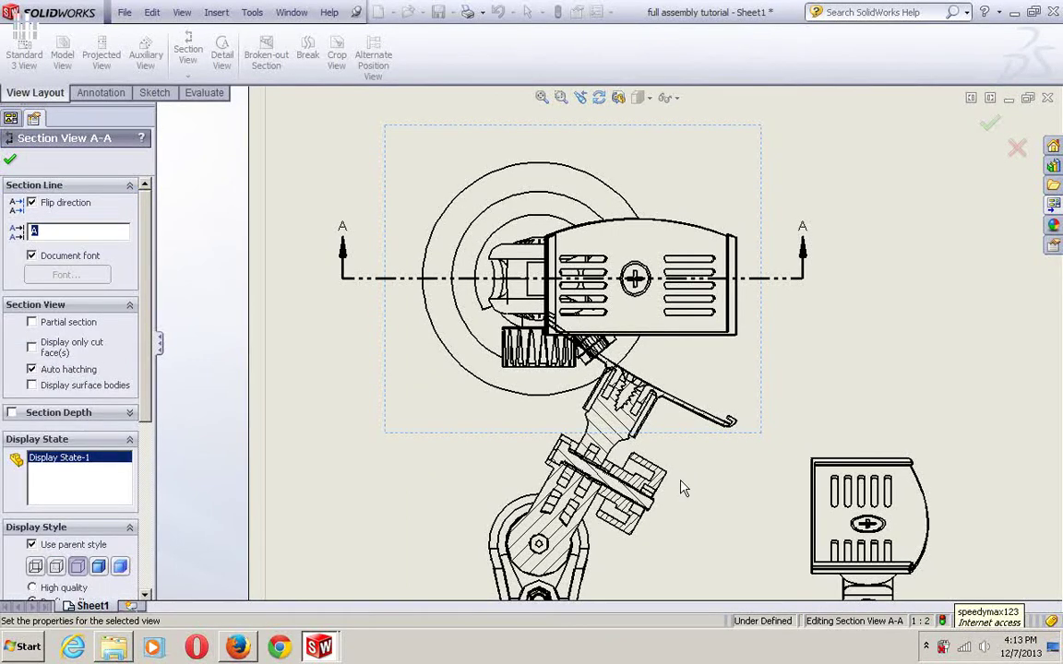
pyautogui.scroll(2, 680, 481)
pyautogui.press('z')
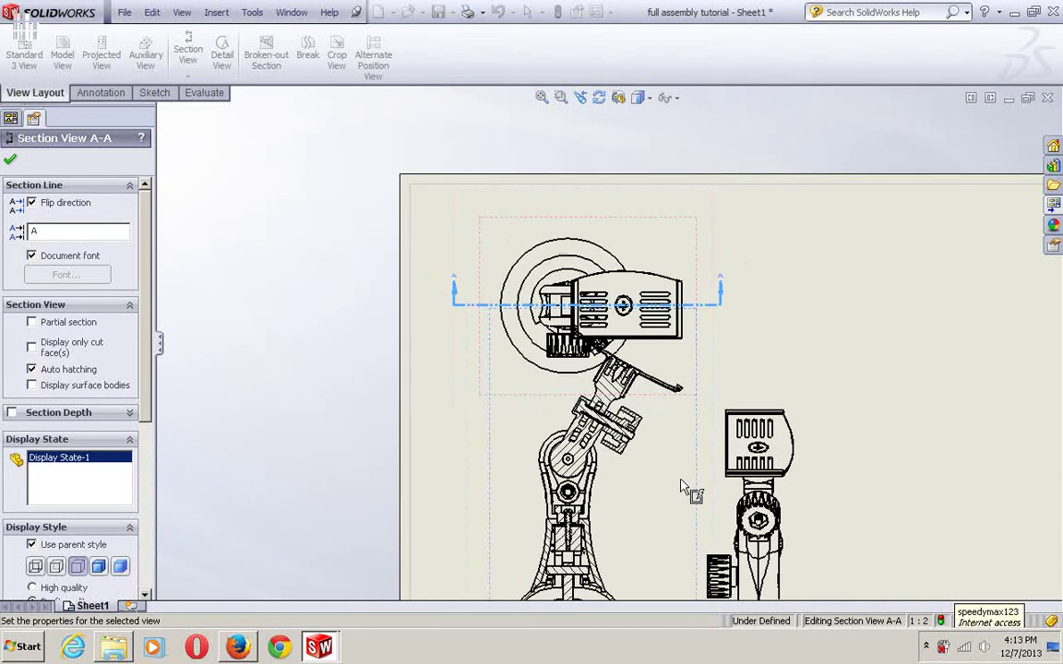
# Move section view A-A down the sheet so it clears the top view above it.
pyautogui.press('z')
pyautogui.press('z')
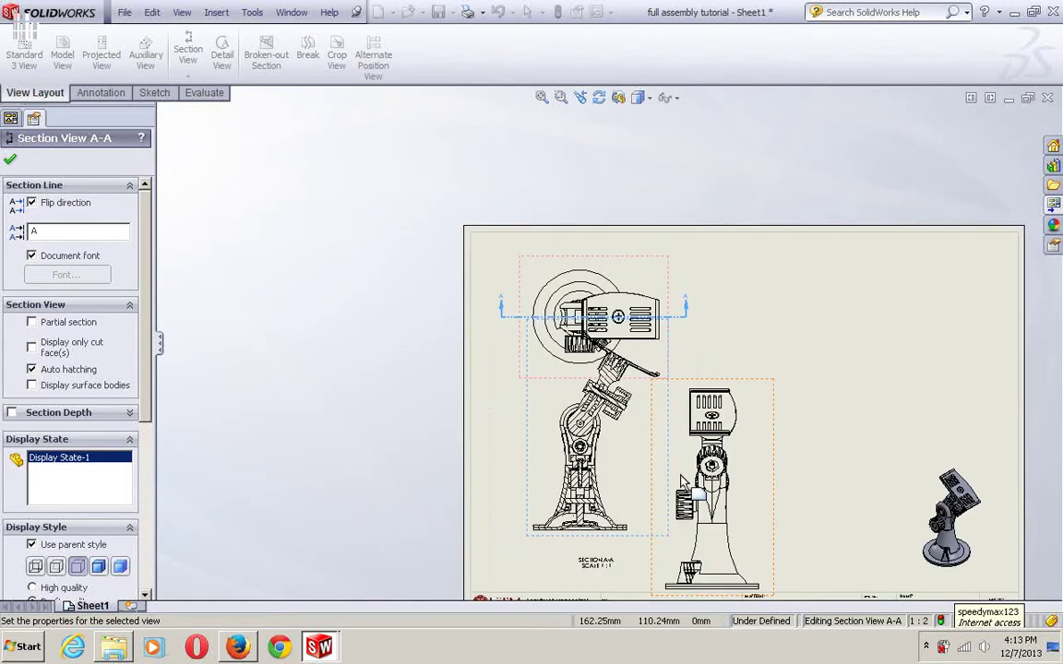
pyautogui.moveTo(627, 395); pyautogui.dragTo(521, 313, button='middle')
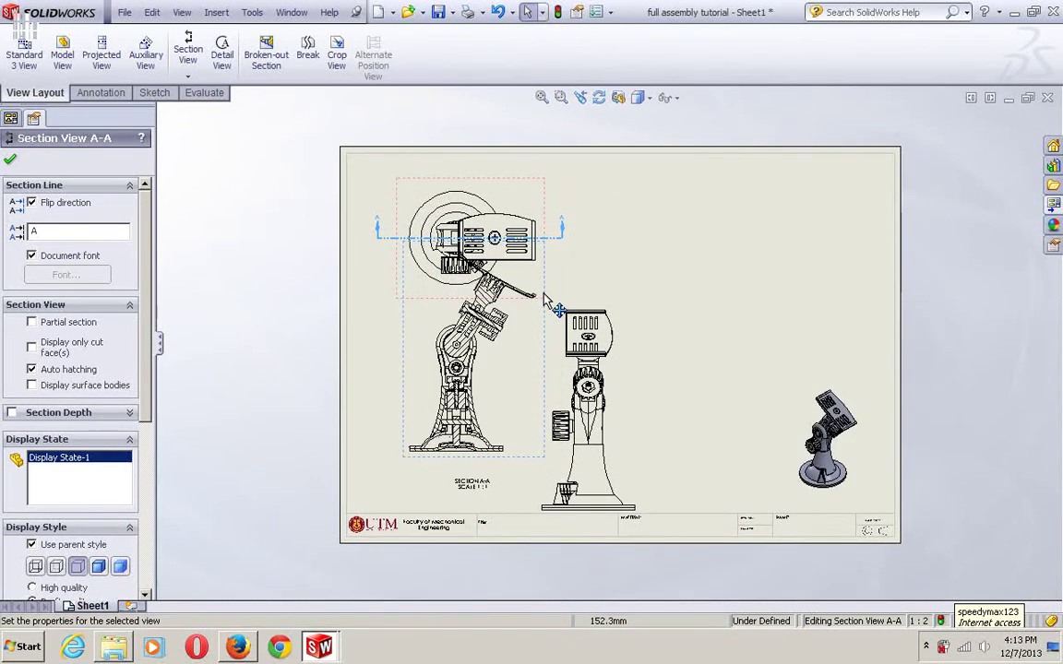
pyautogui.click(543, 380)
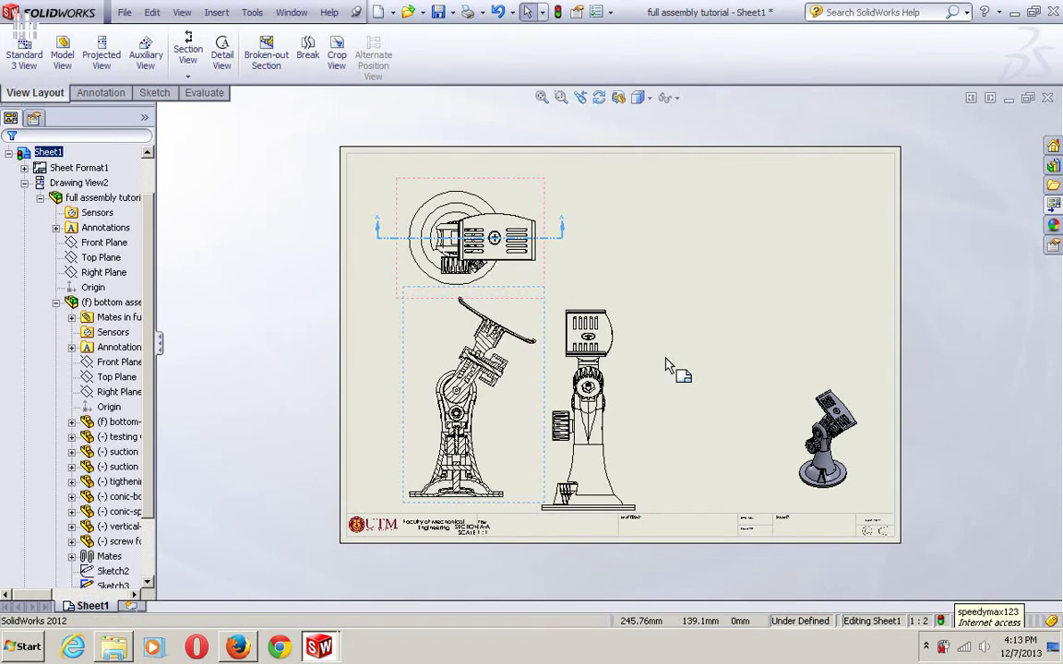
# Align section view A-A horizontally by origin with the side view.
pyautogui.scroll(-2, 670, 366)
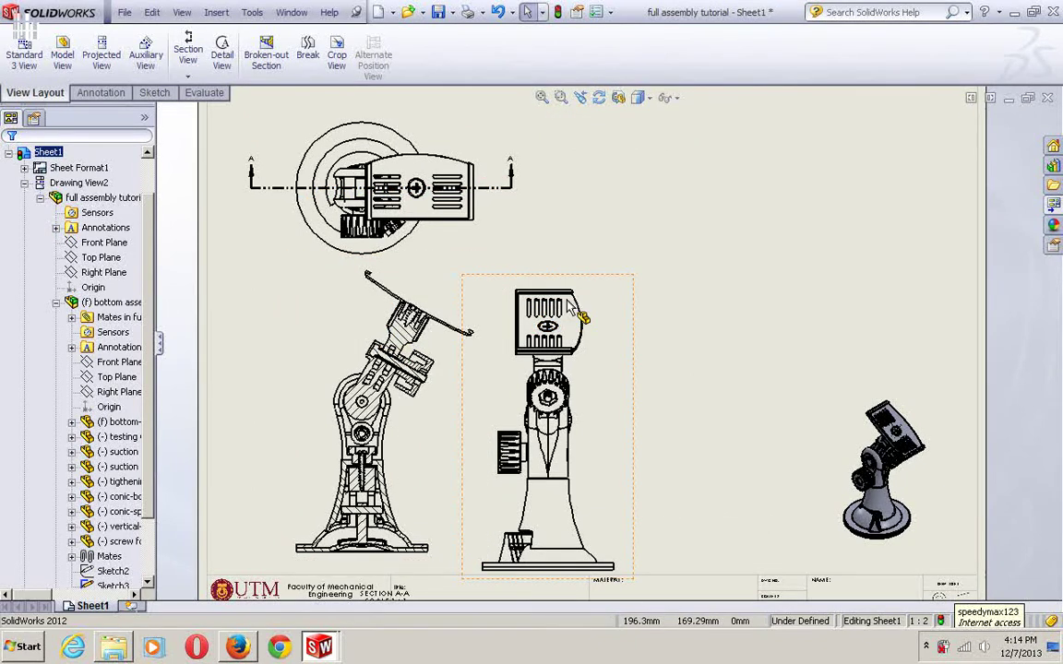
pyautogui.click(325, 372)
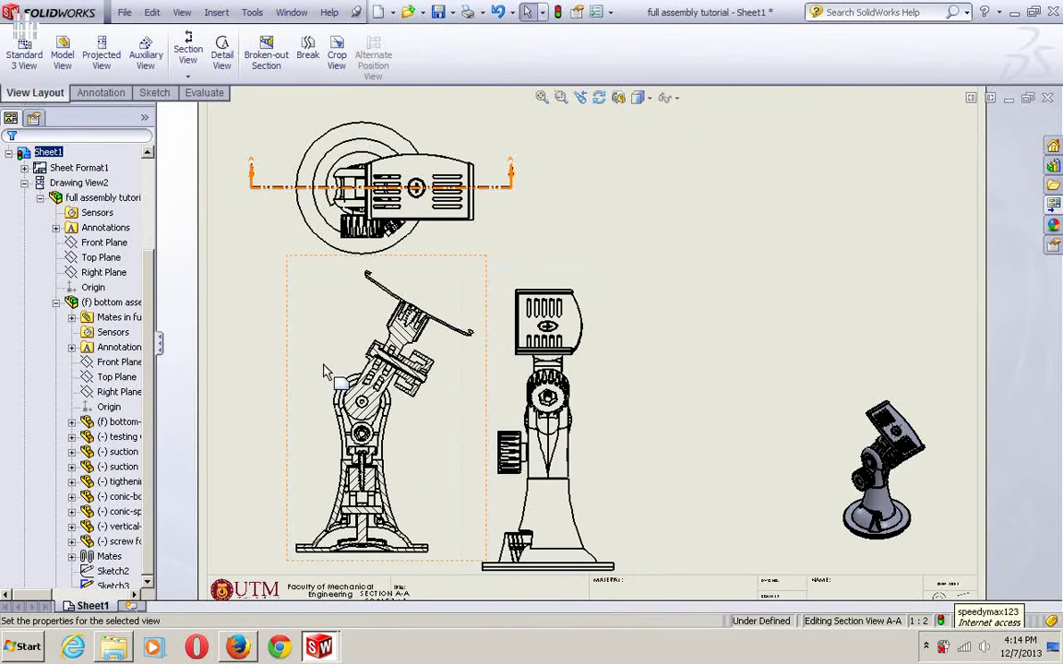
pyautogui.rightClick(327, 372)
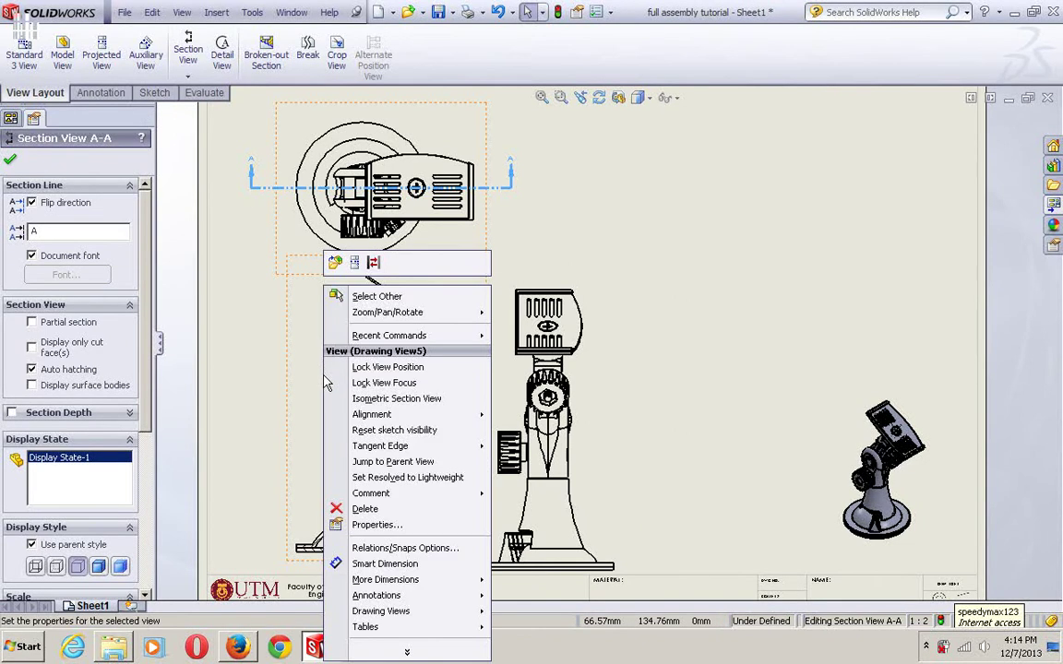
pyautogui.moveTo(416, 414)
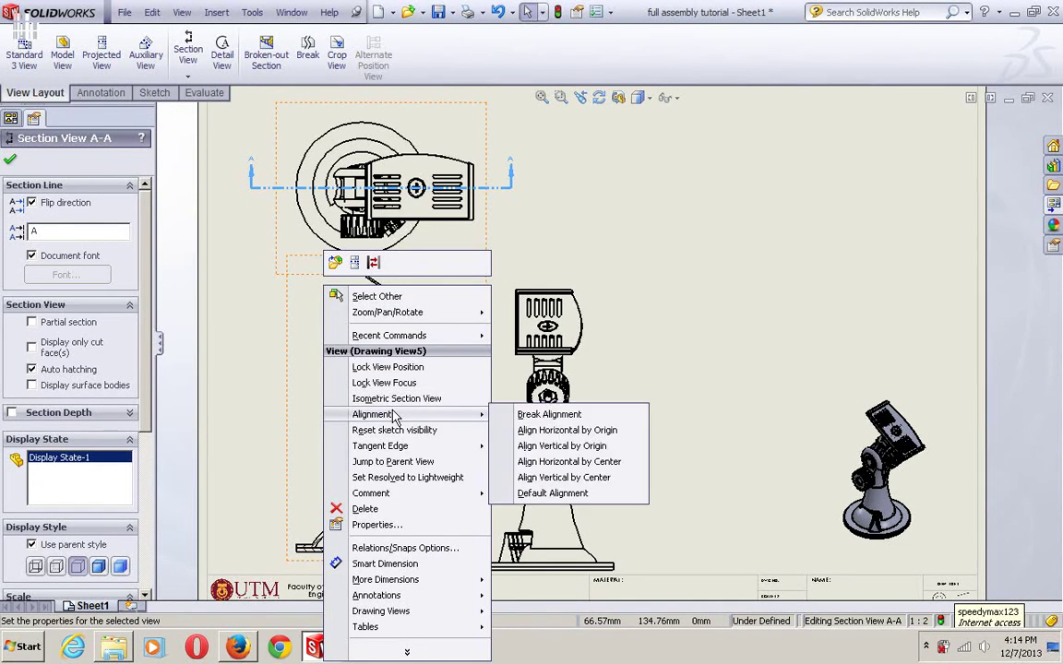
pyautogui.click(540, 430)
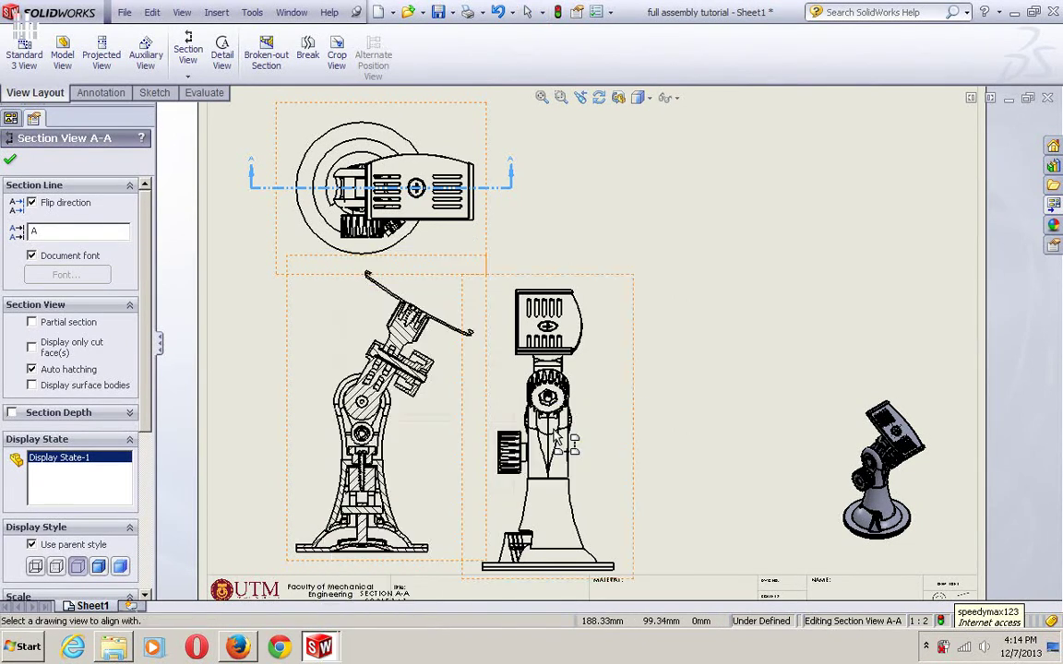
pyautogui.click(615, 348)
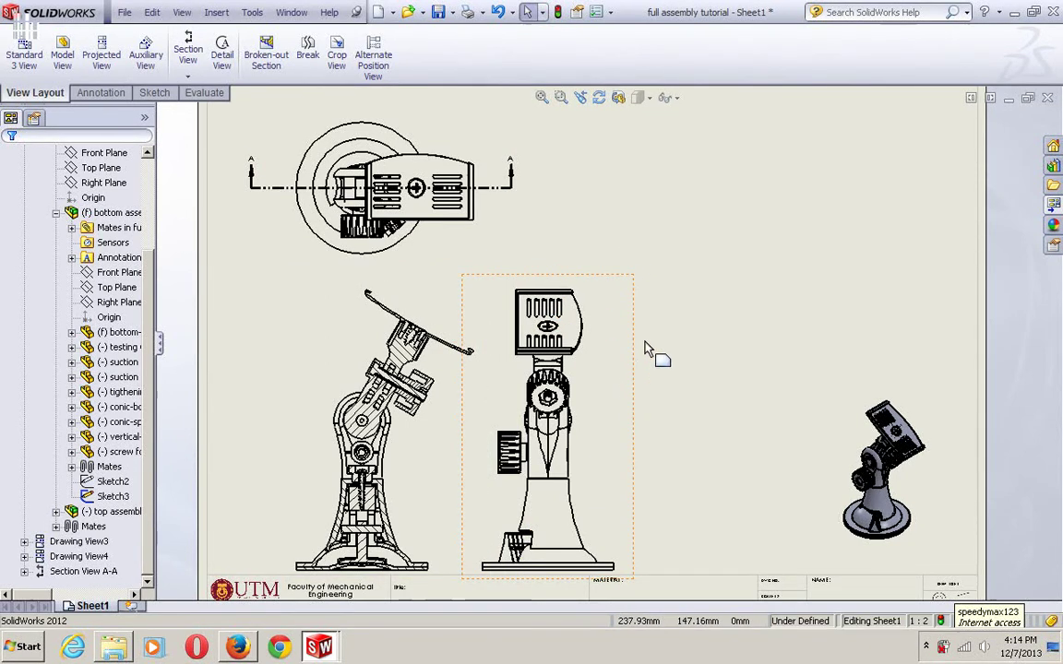
# Move the side view slightly upward, clear of the title block, and close its properties.
pyautogui.moveTo(635, 358)
pyautogui.mouseDown()
pyautogui.moveTo(654, 304)
pyautogui.moveTo(639, 356)
pyautogui.moveTo(640, 339)
pyautogui.mouseUp()
pyautogui.click(635, 386)
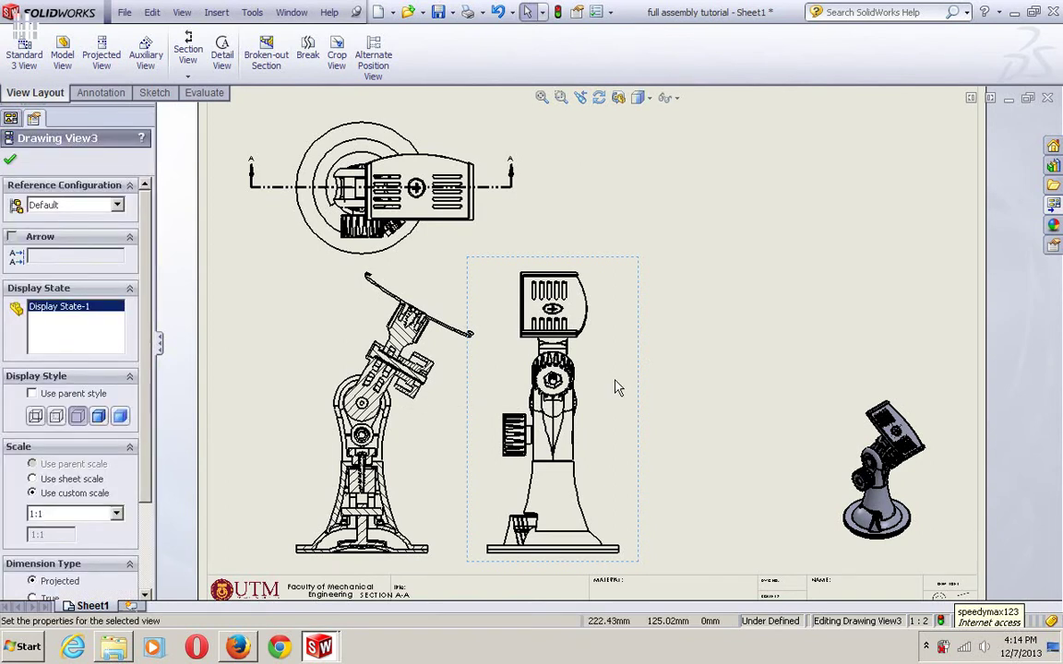
pyautogui.click(10, 159)
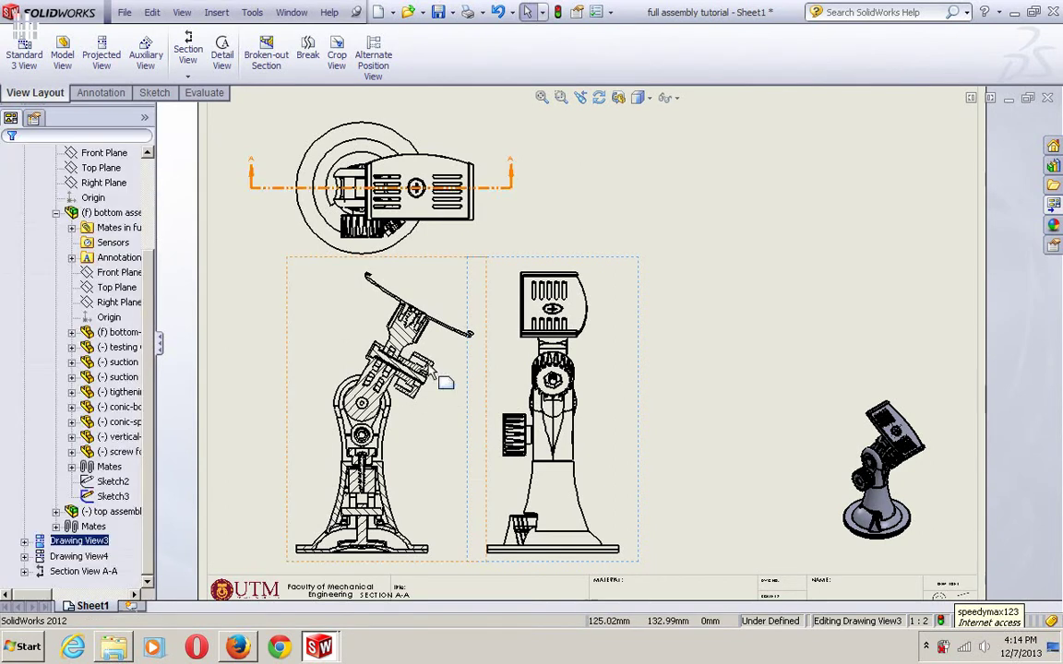
# Open the section scope in section view A-A's drawing view properties, keeping the dialog clear of the sectioned parts.
pyautogui.scroll(-2, 435, 369)
pyautogui.scroll(-1, 436, 362)
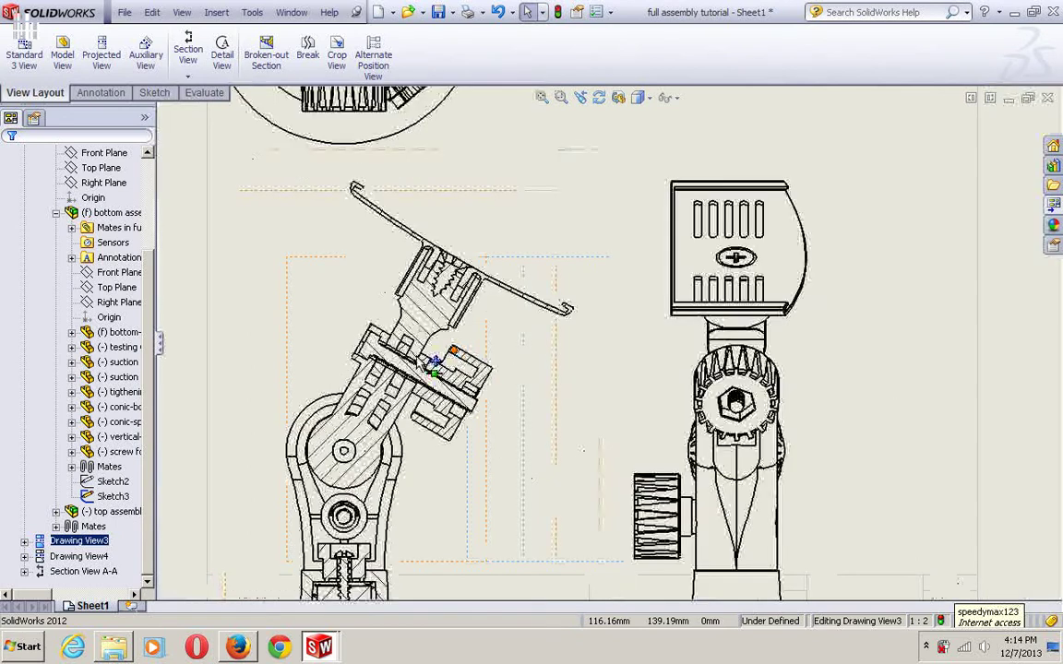
pyautogui.scroll(-1, 411, 282)
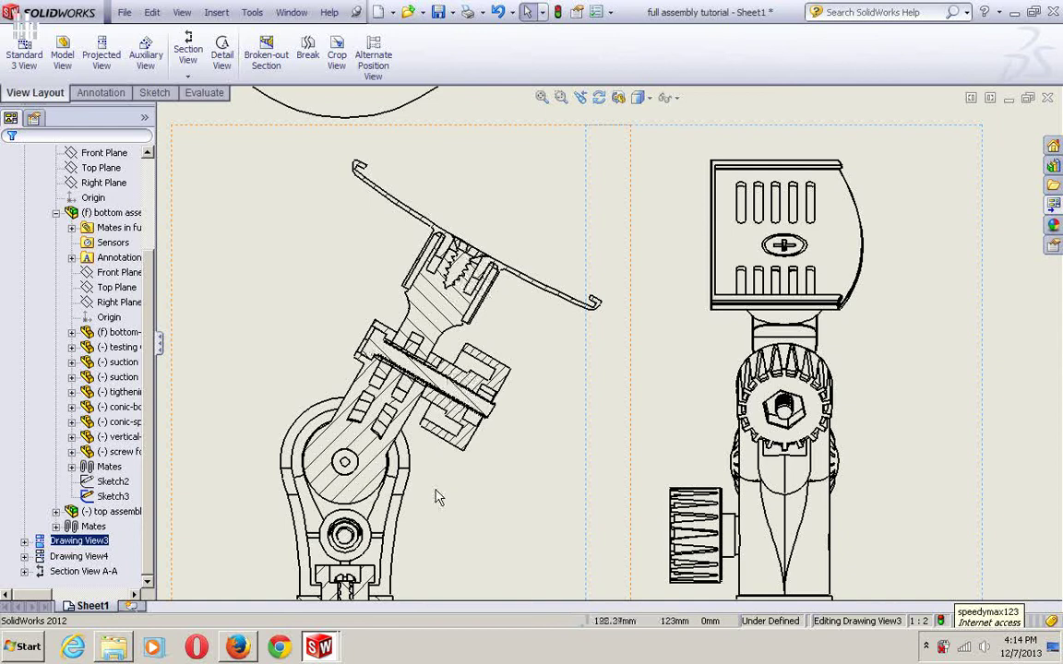
pyautogui.moveTo(491, 412)
pyautogui.mouseDown(button='middle')
pyautogui.moveTo(507, 399)
pyautogui.moveTo(507, 369)
pyautogui.mouseUp(button='middle')
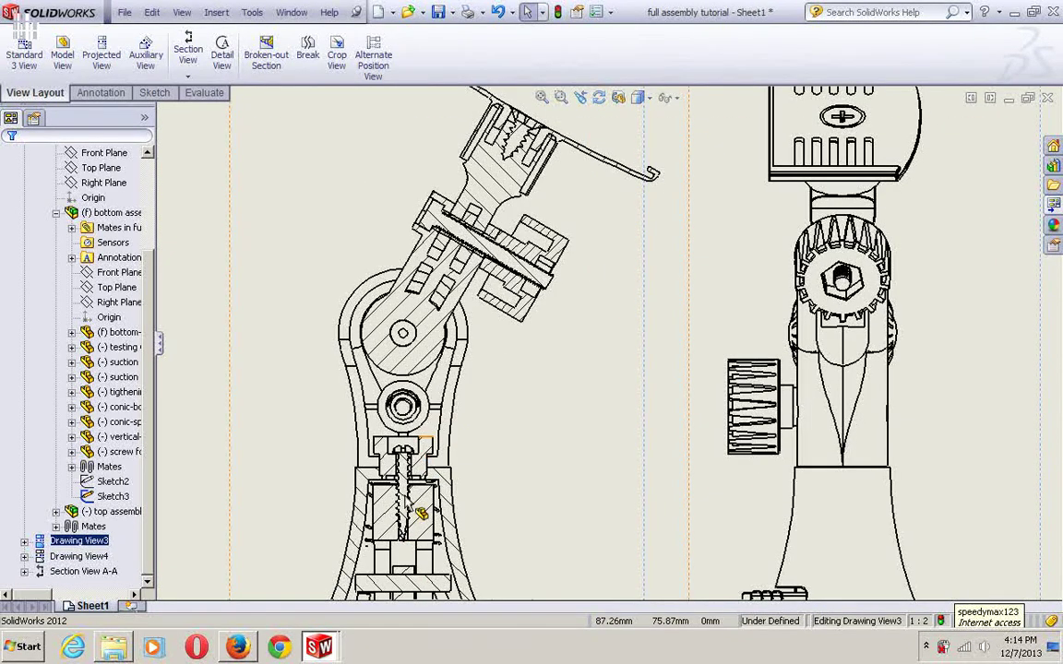
pyautogui.moveTo(494, 449); pyautogui.dragTo(512, 373, button='middle')
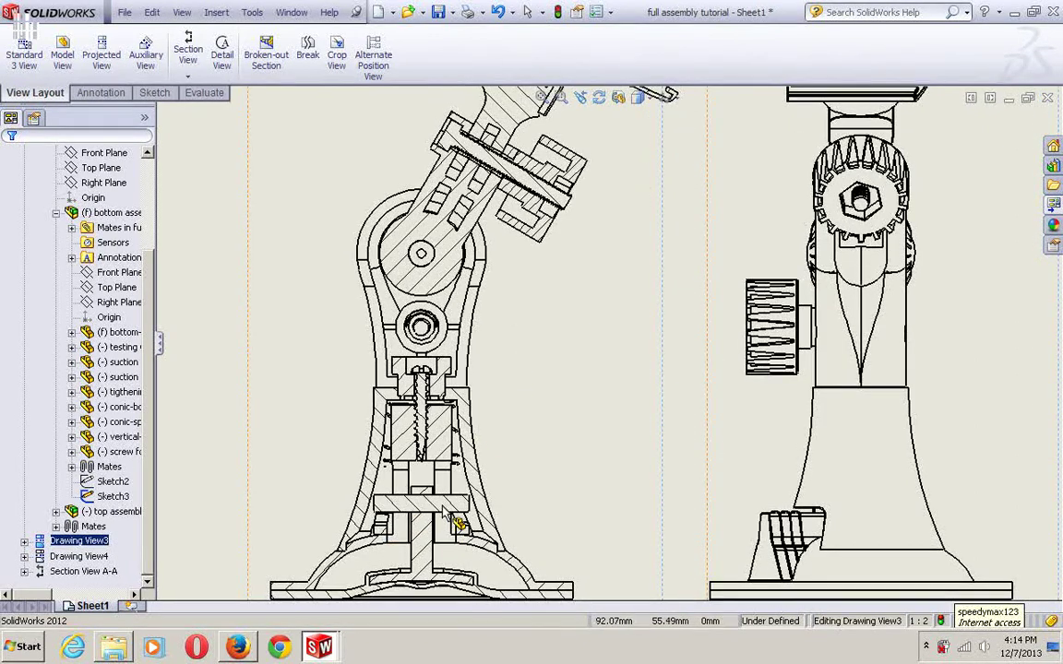
pyautogui.moveTo(566, 322)
pyautogui.mouseDown(button='middle')
pyautogui.moveTo(510, 458)
pyautogui.moveTo(524, 449)
pyautogui.mouseUp(button='middle')
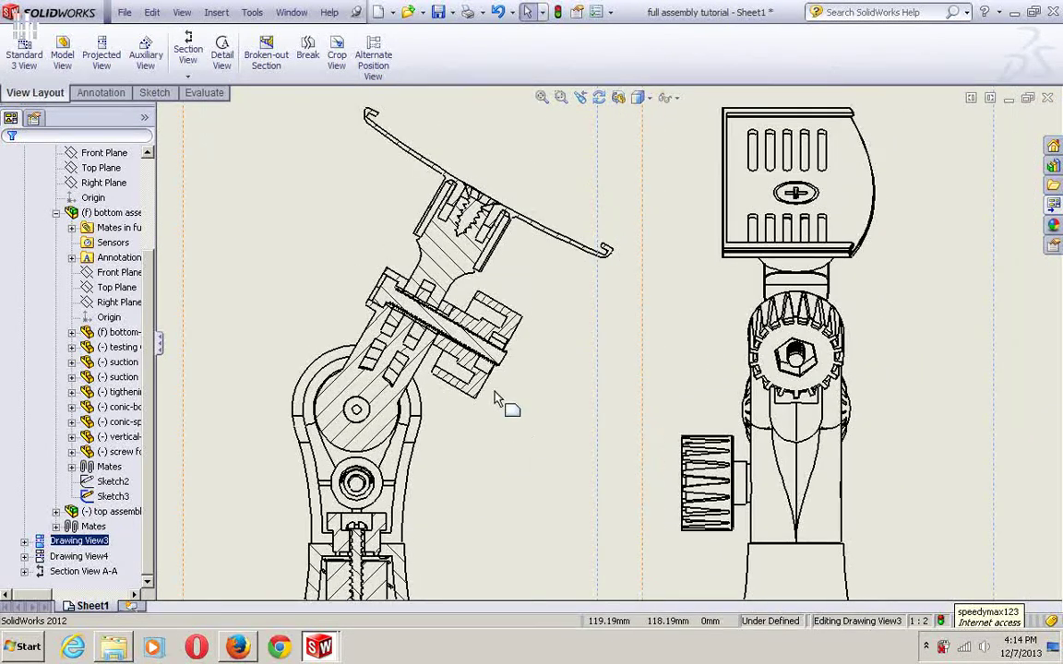
pyautogui.click(312, 272)
pyautogui.rightClick(313, 271)
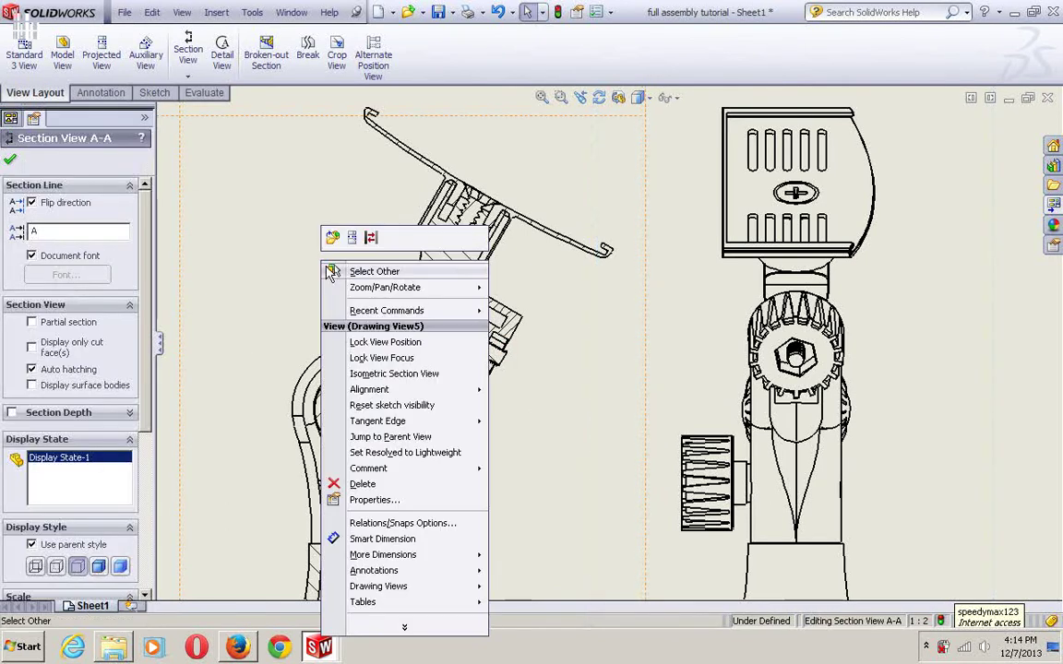
pyautogui.click(378, 503)
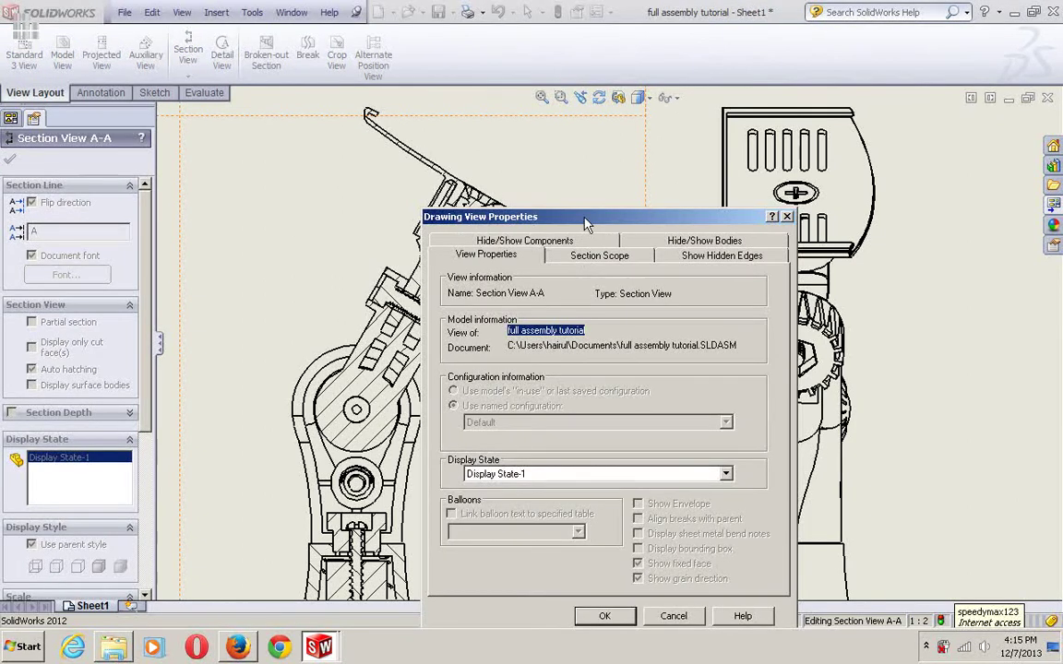
pyautogui.moveTo(588, 222); pyautogui.dragTo(587, 180)
pyautogui.click(604, 216)
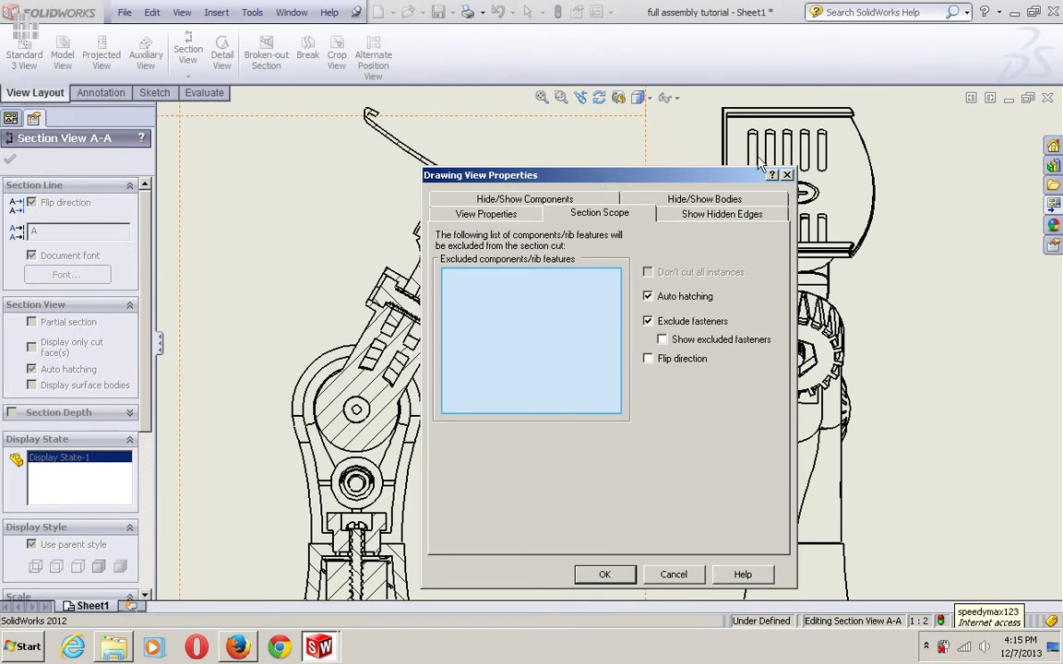
pyautogui.moveTo(758, 165); pyautogui.dragTo(920, 144)
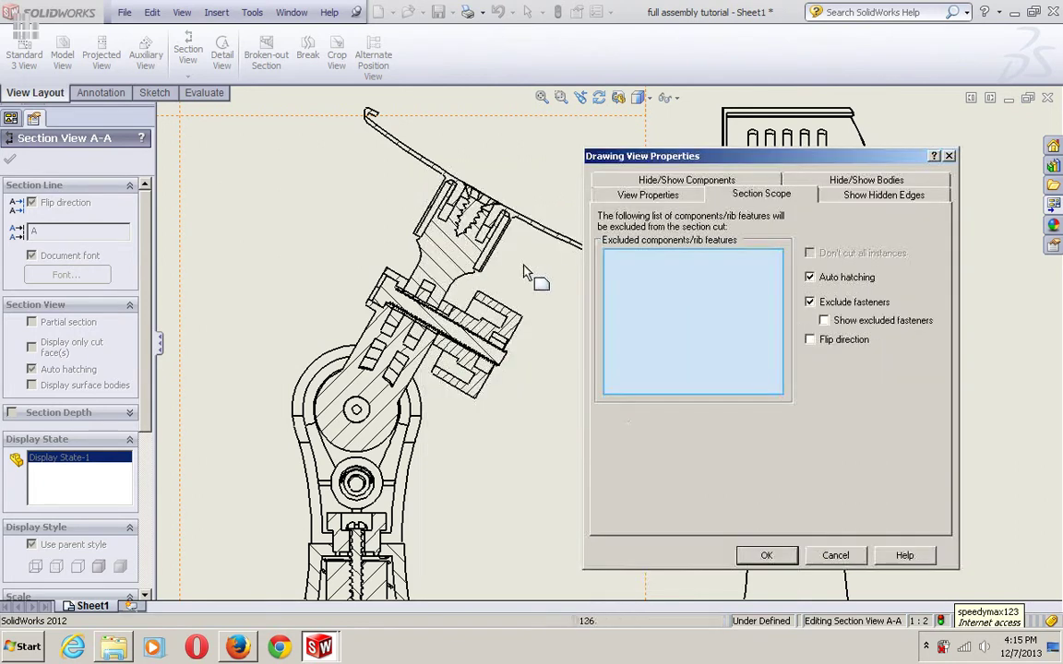
# Exclude the screw mounting plate, bolt1 and screw for vertical support components from the section cut.
pyautogui.click(489, 215)
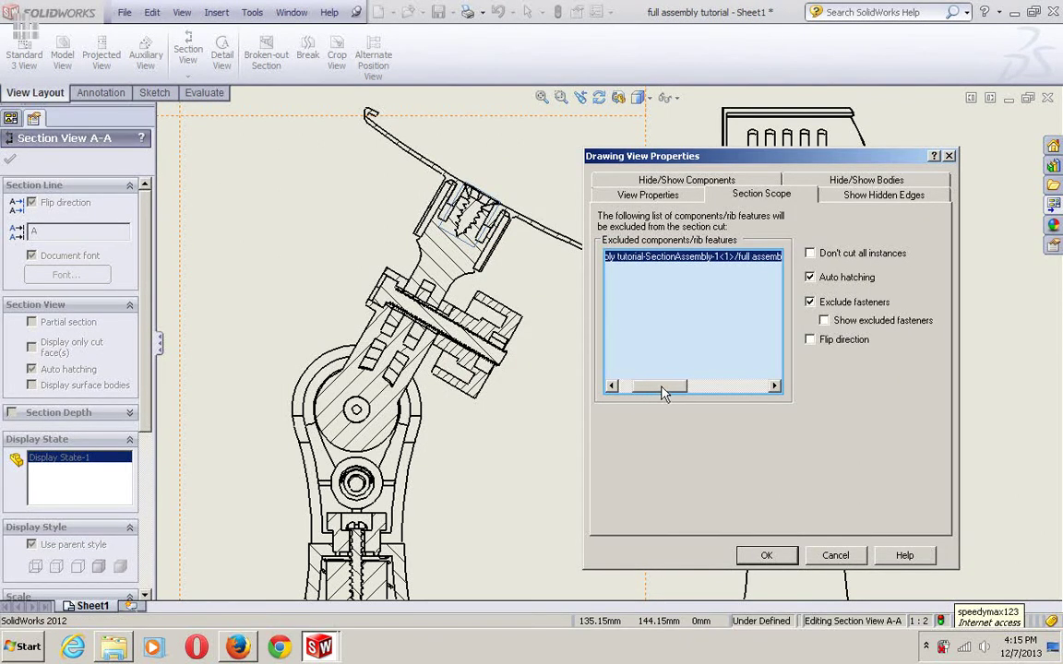
pyautogui.moveTo(663, 392); pyautogui.dragTo(740, 391)
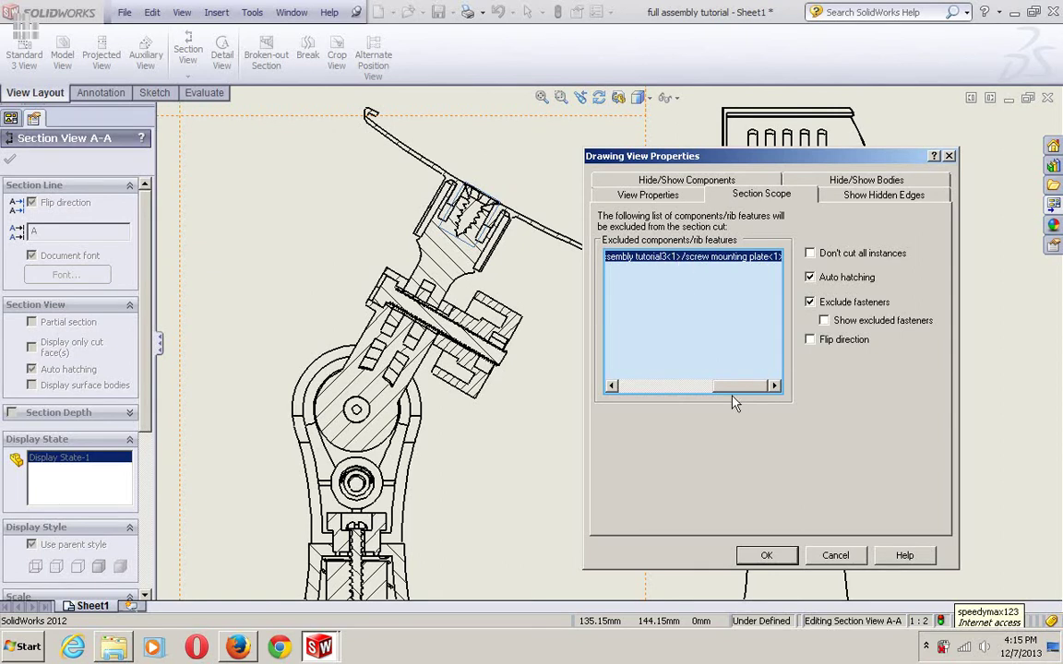
pyautogui.click(444, 334)
pyautogui.moveTo(641, 387)
pyautogui.mouseDown()
pyautogui.moveTo(746, 393)
pyautogui.moveTo(692, 353)
pyautogui.moveTo(563, 349)
pyautogui.mouseUp()
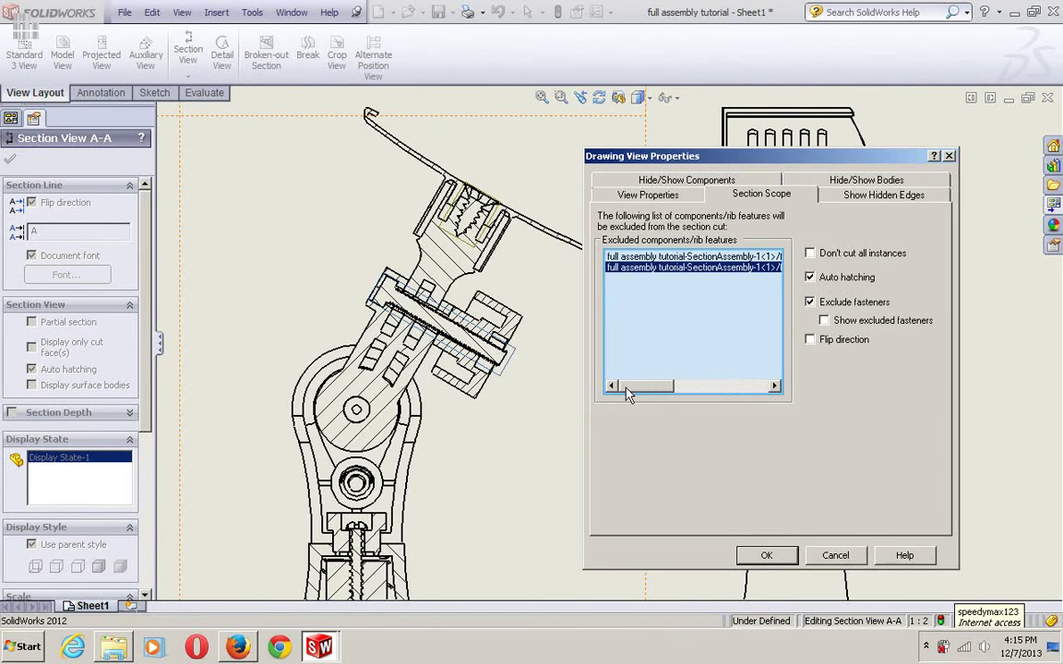
pyautogui.click(358, 540)
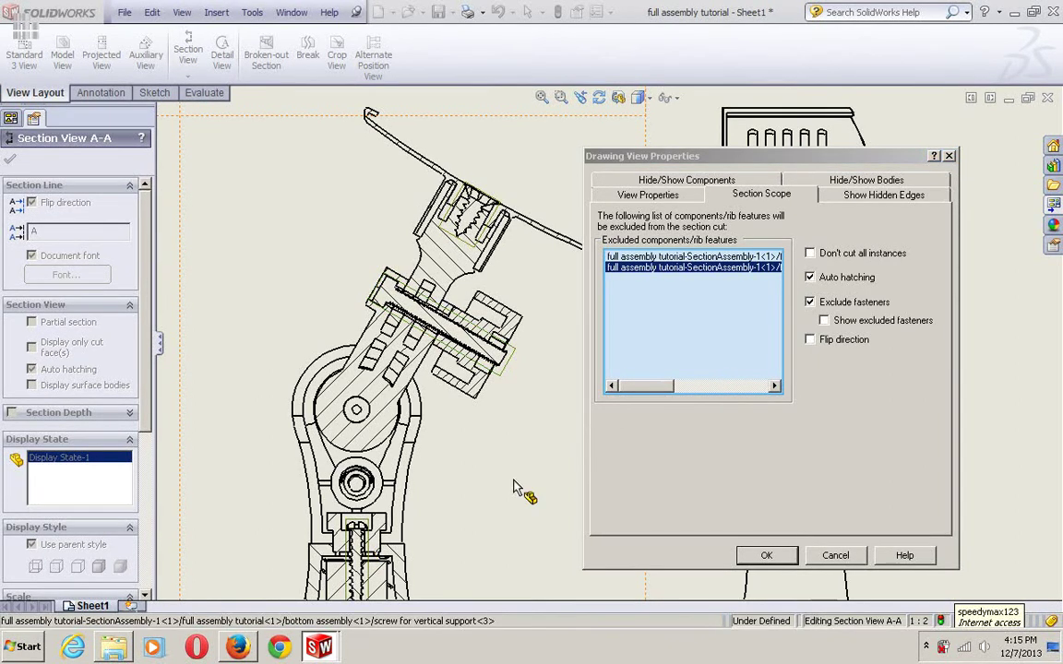
pyautogui.moveTo(663, 385)
pyautogui.mouseDown()
pyautogui.moveTo(774, 390)
pyautogui.moveTo(570, 386)
pyautogui.mouseUp()
# Exclude the tigthening pin in the base from the section cut as well, and apply the section scope.
pyautogui.moveTo(482, 431)
pyautogui.mouseDown(button='middle')
pyautogui.moveTo(467, 289)
pyautogui.moveTo(478, 201)
pyautogui.mouseUp(button='middle')
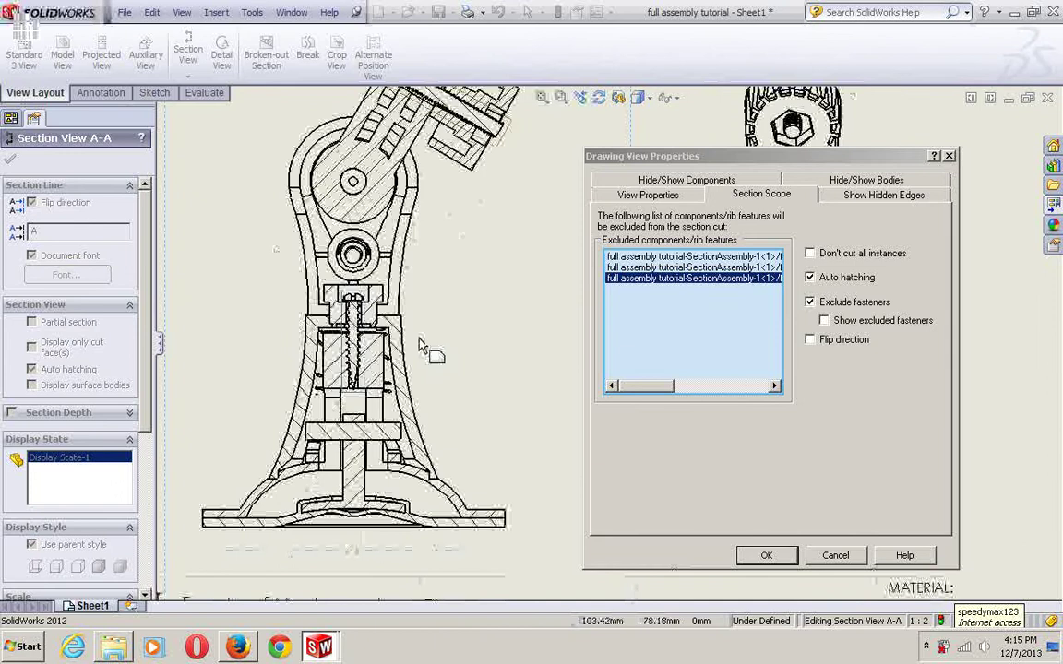
pyautogui.click(362, 443)
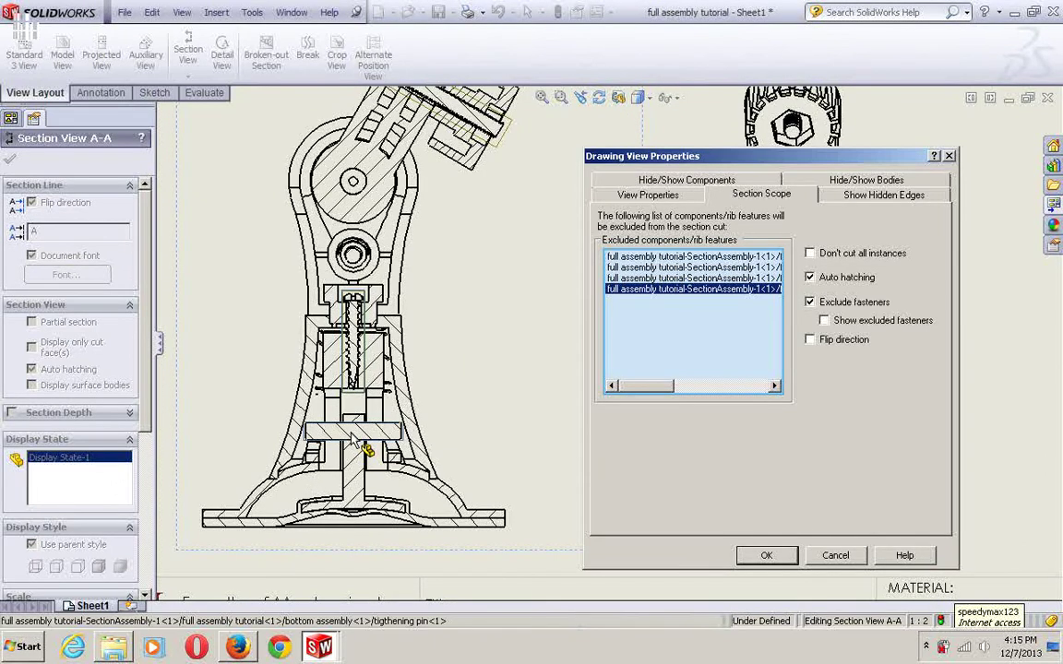
pyautogui.click(773, 387)
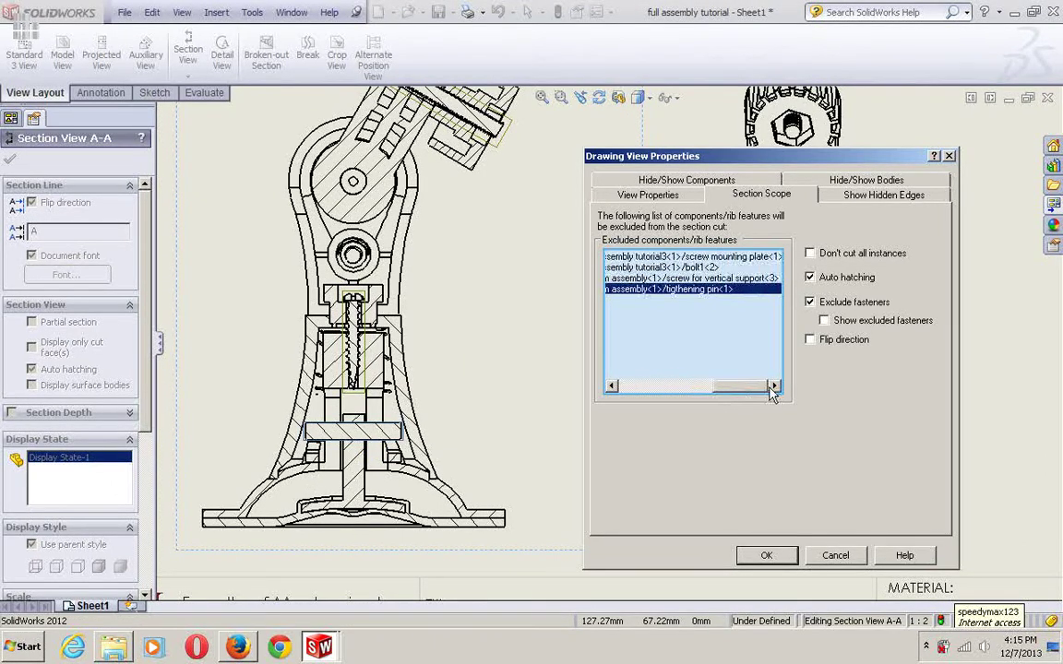
pyautogui.click(767, 557)
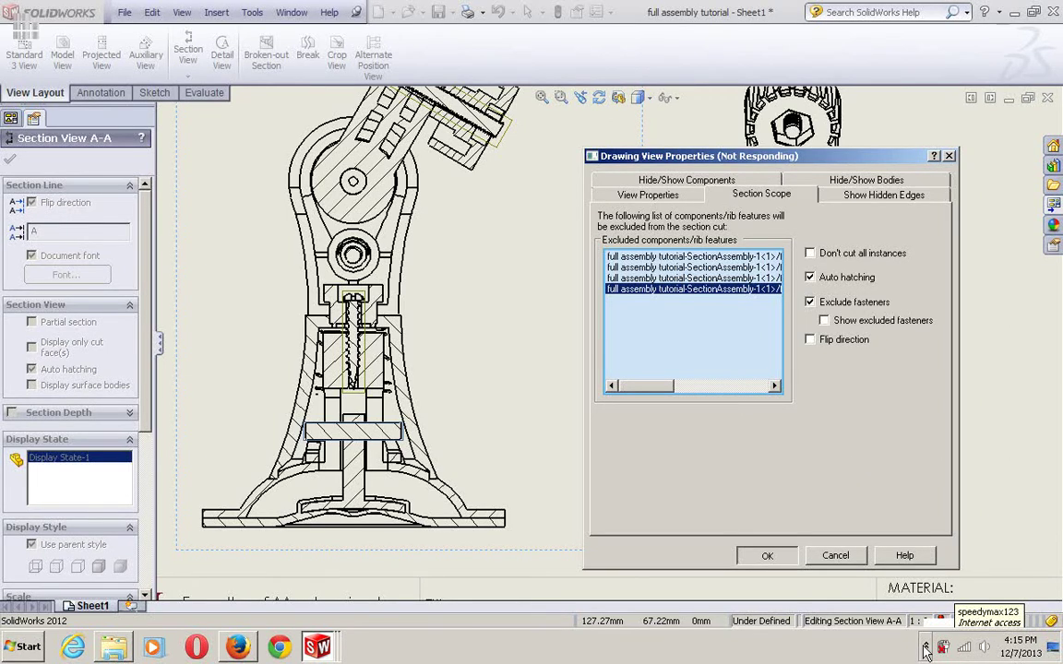
pyautogui.click(928, 649)
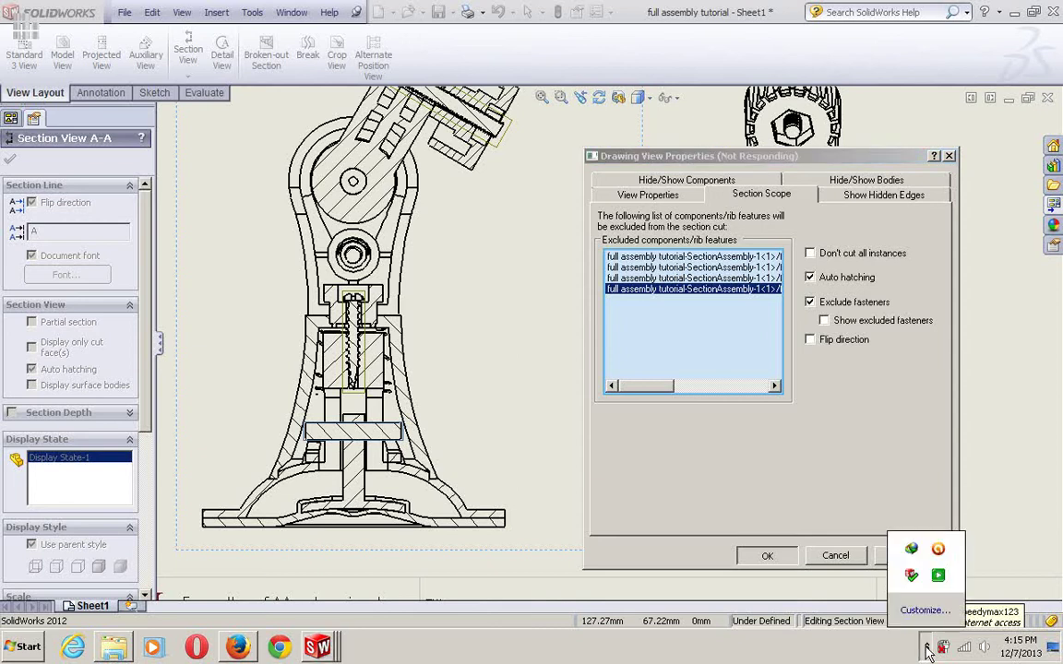
pyautogui.click(826, 647)
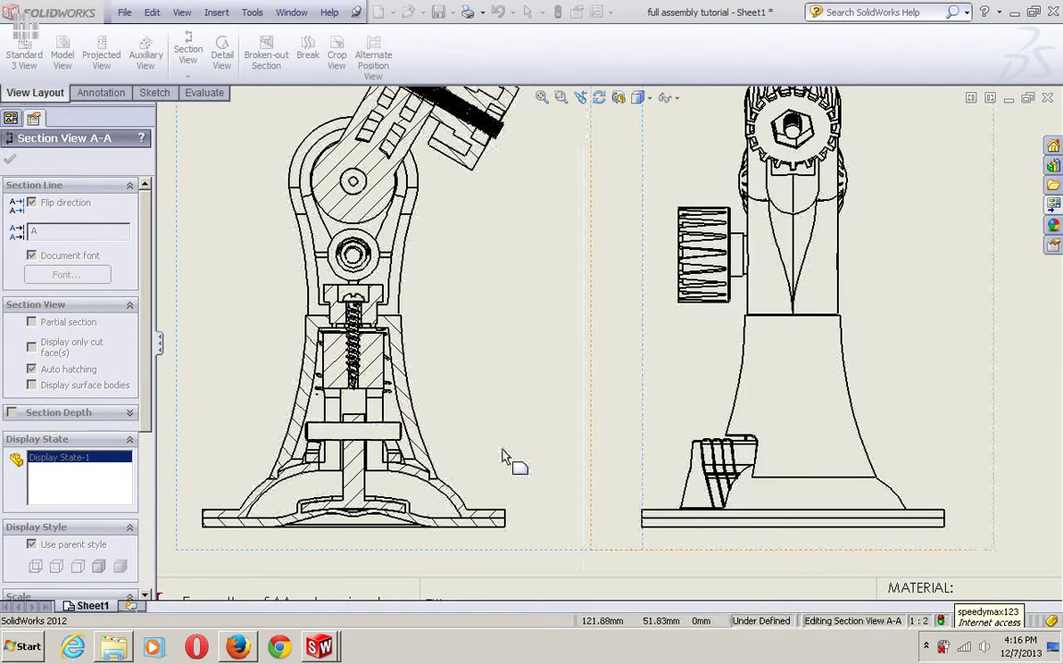
# Examine how the excluded screws and the clamping bolt are drawn in section view A-A.
pyautogui.moveTo(508, 339); pyautogui.dragTo(510, 545, button='middle')
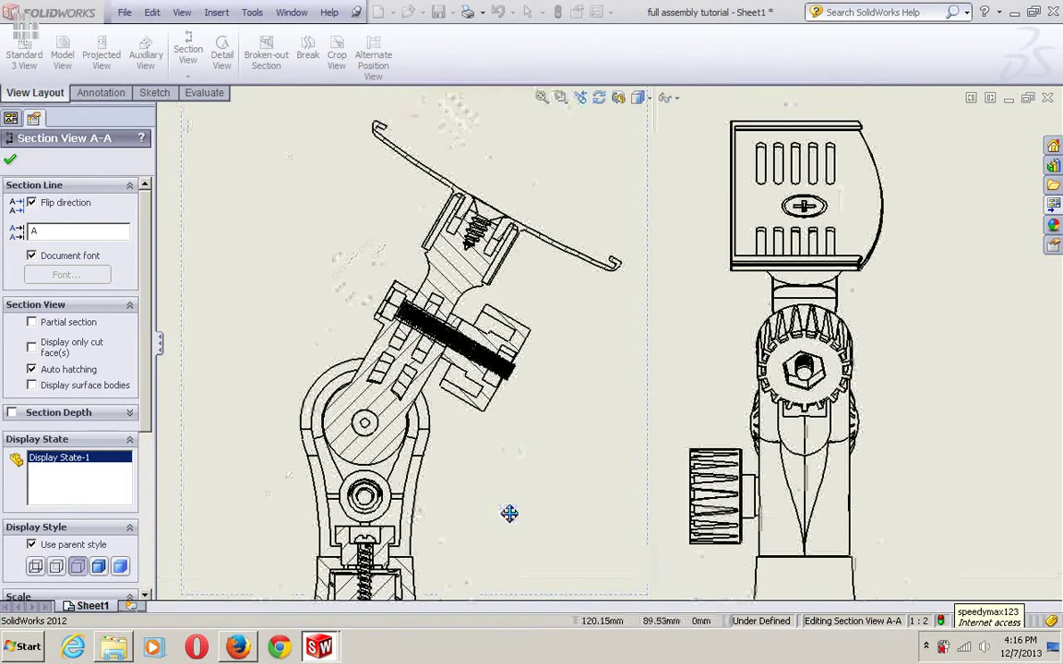
pyautogui.scroll(-5, 489, 221)
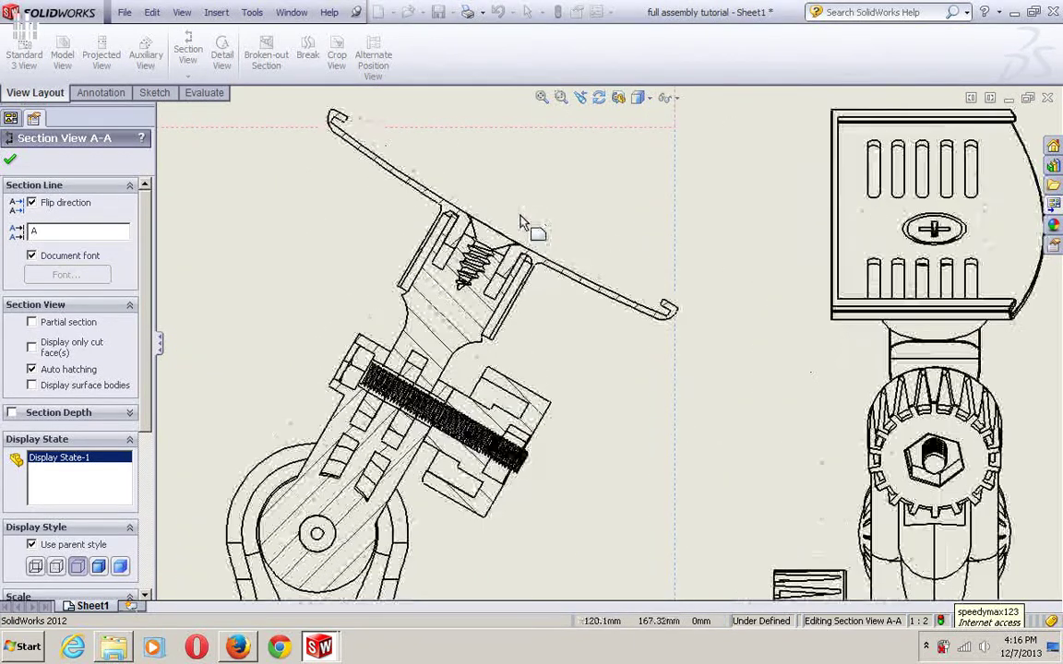
pyautogui.scroll(2, 550, 399)
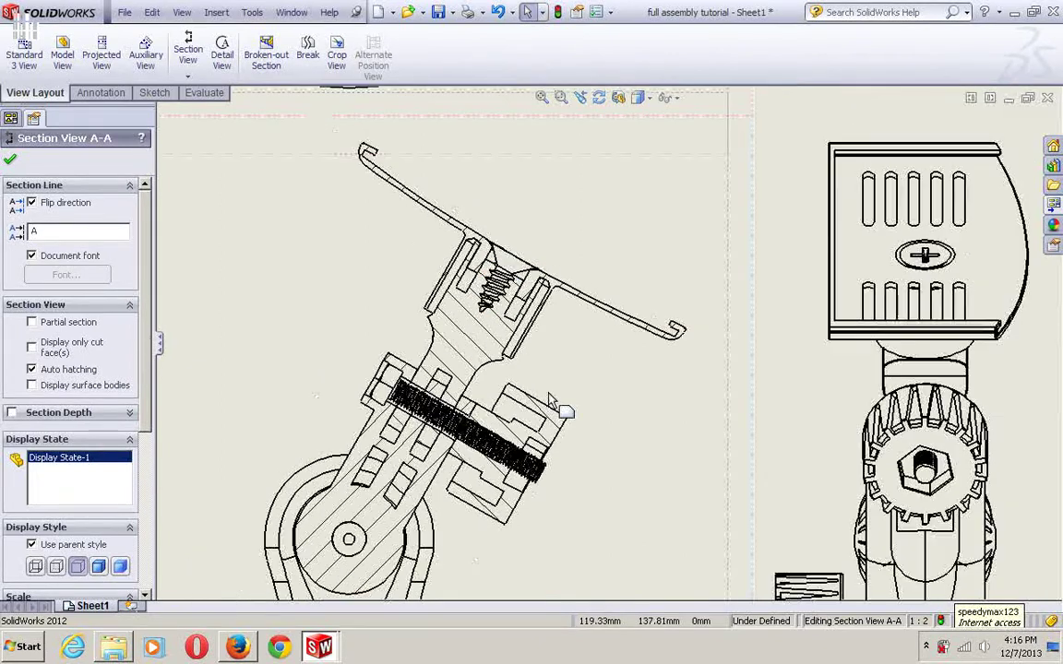
pyautogui.scroll(3, 550, 399)
pyautogui.scroll(-3, 582, 295)
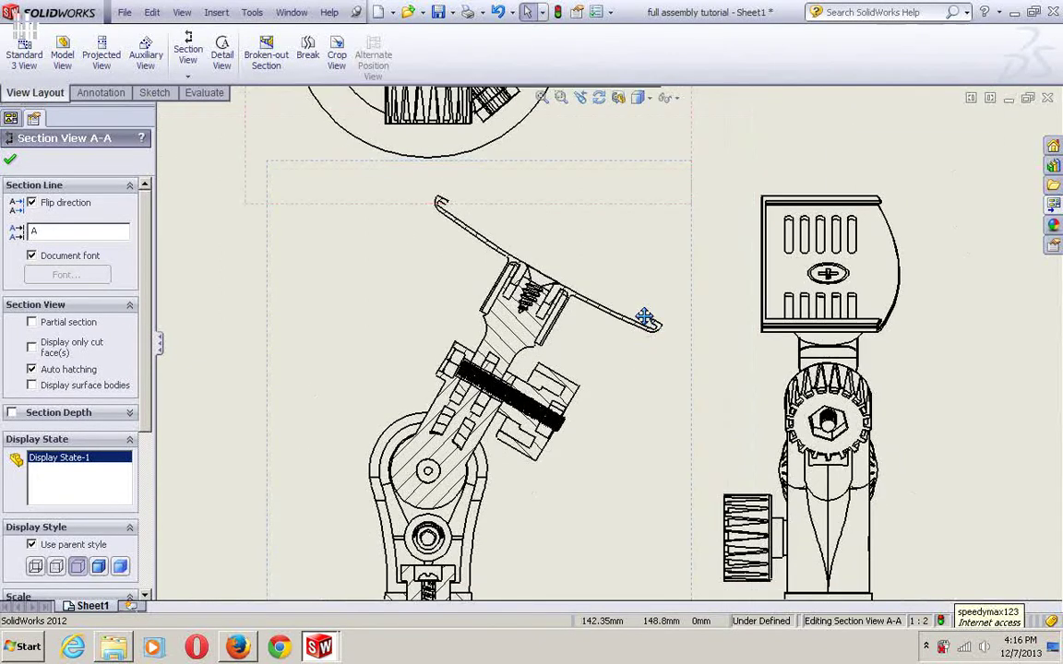
pyautogui.scroll(-6, 620, 351)
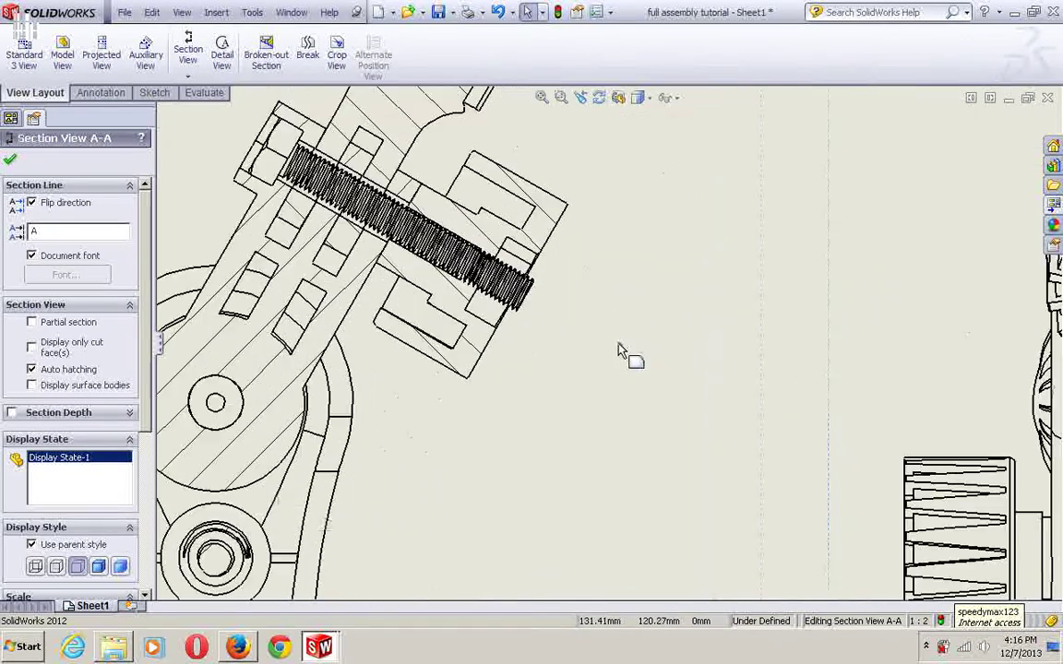
# Examine the uncut clamping bolt, base screw and tightening pin in section view A-A, and close the view's properties.
pyautogui.scroll(-2, 290, 159)
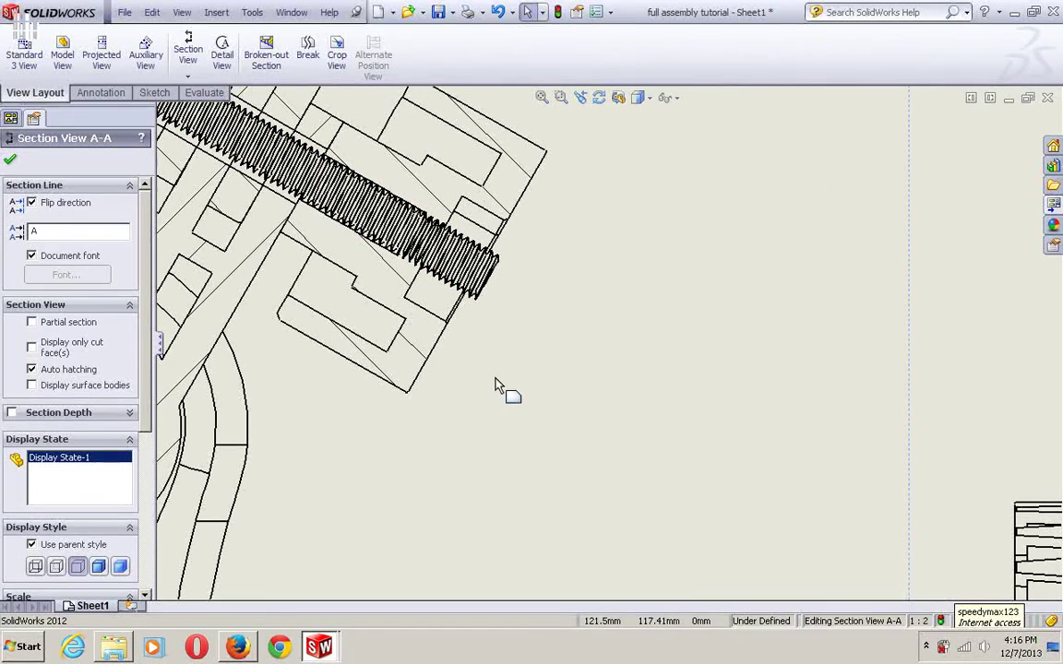
pyautogui.scroll(3, 498, 386)
pyautogui.scroll(2, 498, 386)
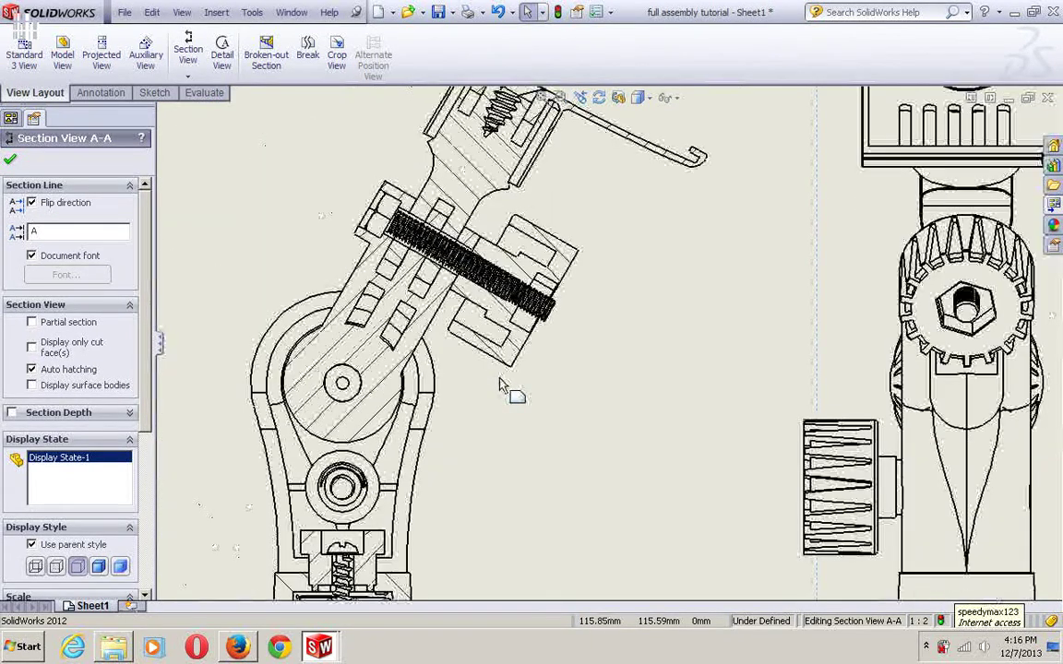
pyautogui.moveTo(553, 432); pyautogui.dragTo(632, 301, button='middle')
pyautogui.scroll(-3, 593, 299)
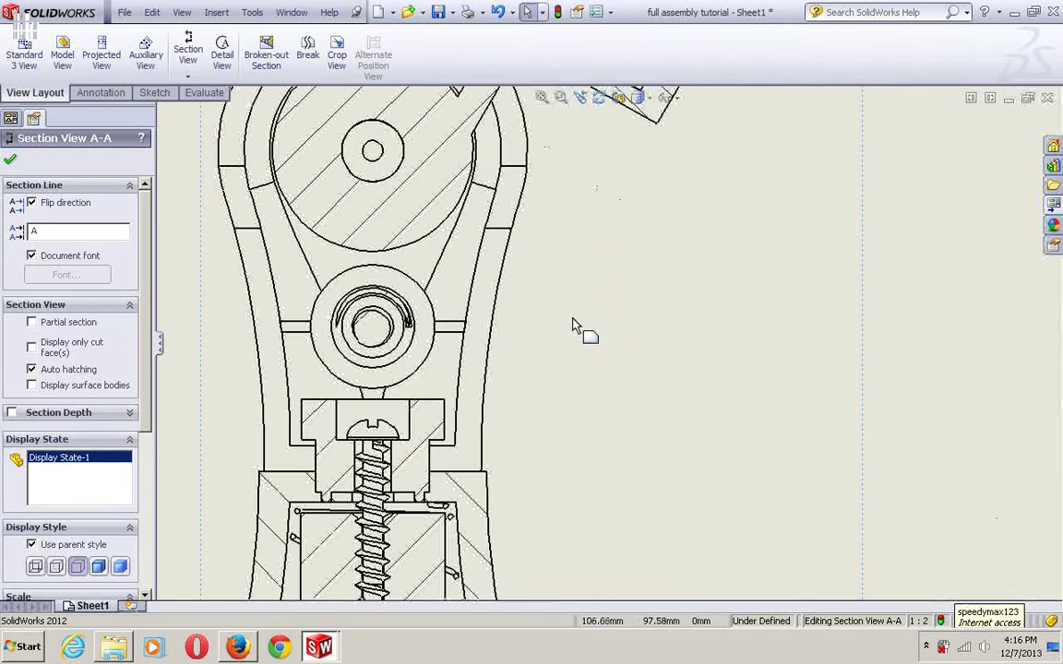
pyautogui.scroll(-1, 572, 324)
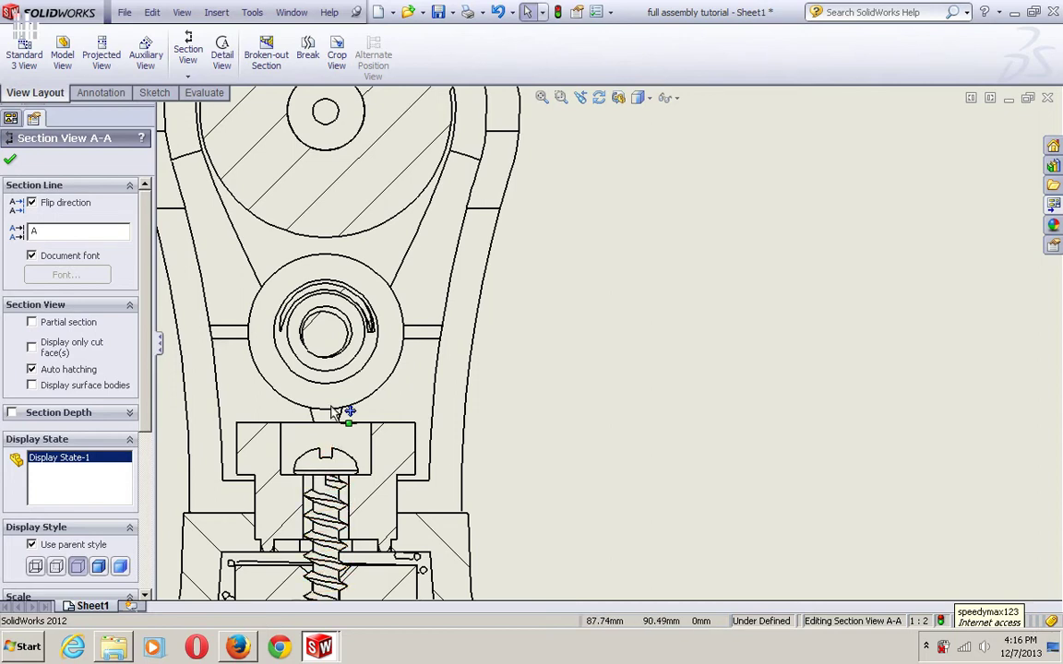
pyautogui.moveTo(532, 439)
pyautogui.mouseDown(button='middle')
pyautogui.moveTo(586, 287)
pyautogui.moveTo(636, 202)
pyautogui.mouseUp(button='middle')
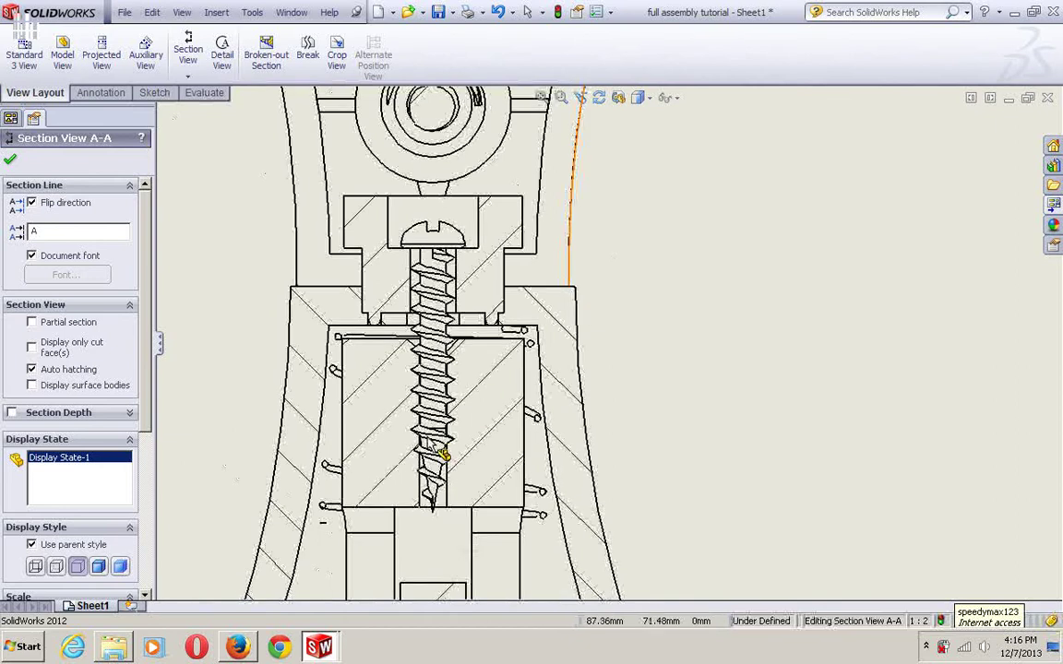
pyautogui.moveTo(634, 356)
pyautogui.mouseDown(button='middle')
pyautogui.moveTo(705, 269)
pyautogui.moveTo(717, 175)
pyautogui.mouseUp(button='middle')
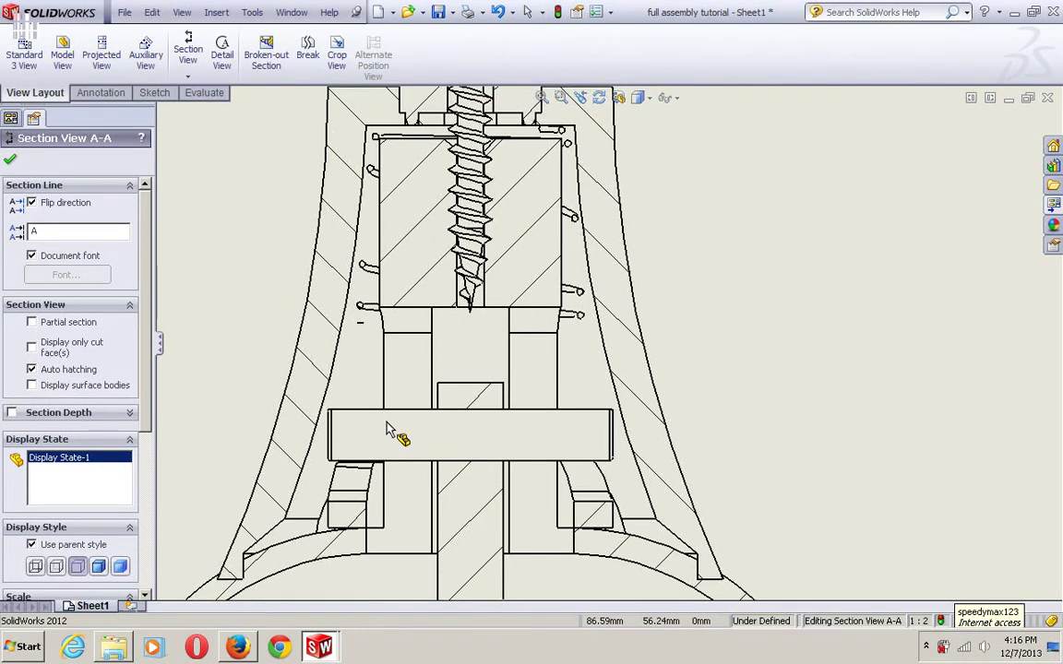
pyautogui.scroll(5, 690, 401)
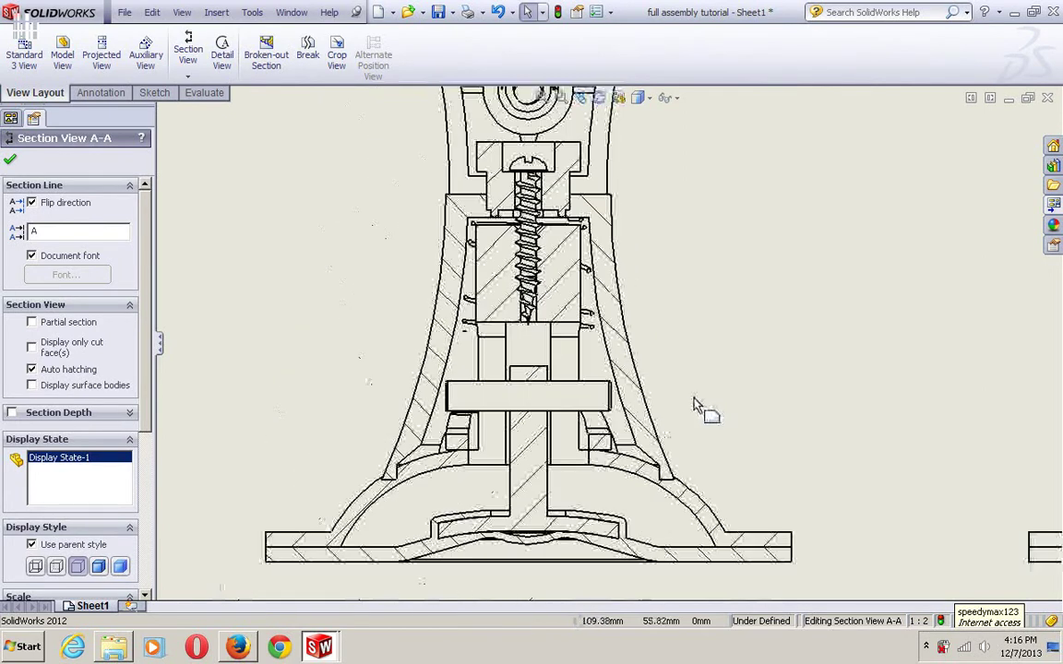
pyautogui.moveTo(787, 337); pyautogui.dragTo(694, 399, button='middle')
pyautogui.scroll(3, 694, 398)
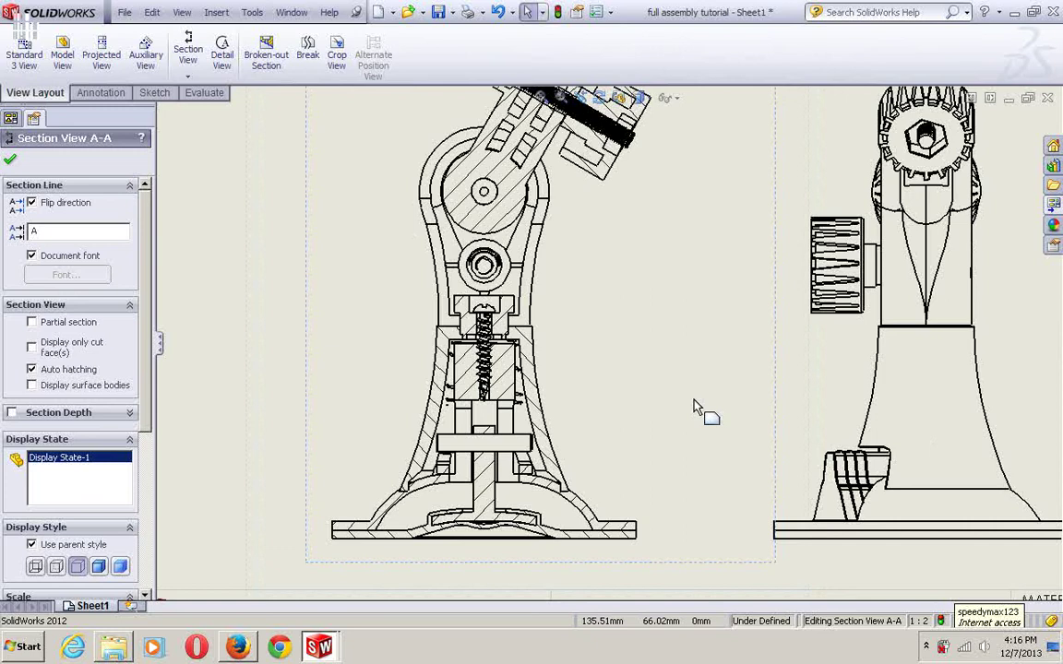
pyautogui.scroll(2, 693, 404)
pyautogui.moveTo(689, 427); pyautogui.dragTo(649, 451, button='middle')
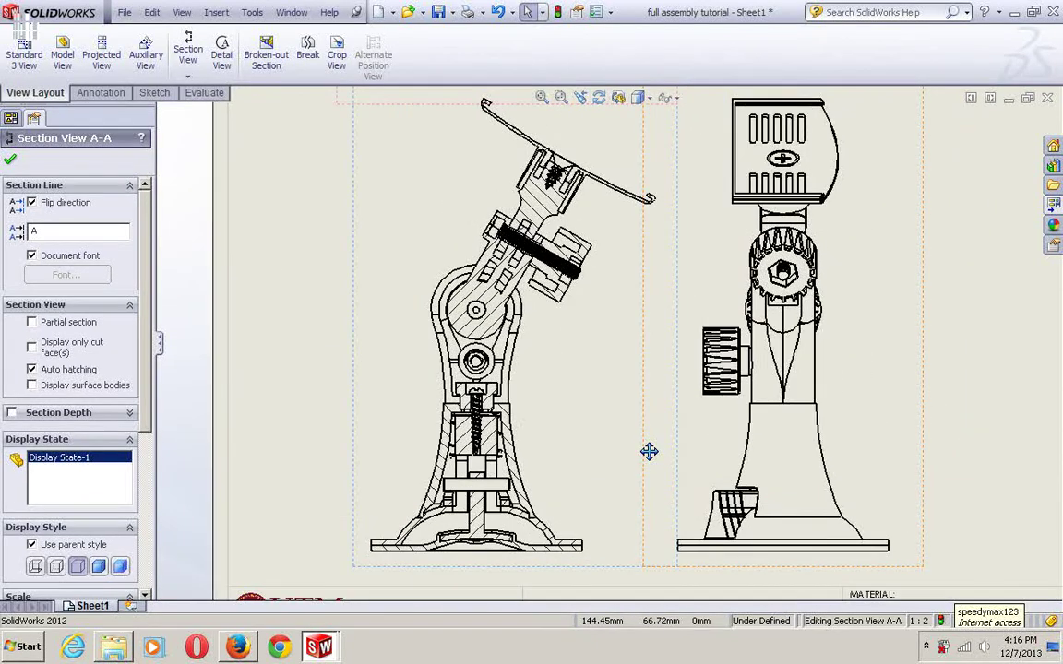
pyautogui.click(10, 163)
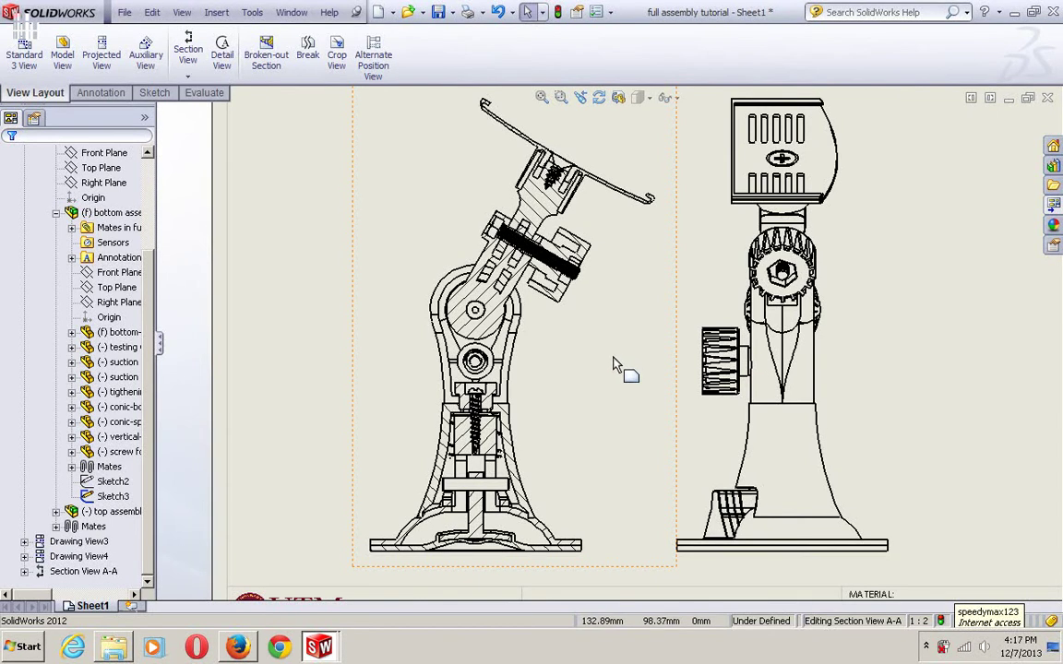
# Start a bill of materials for the assembly, using section view A-A as the source view.
pyautogui.scroll(1, 616, 368)
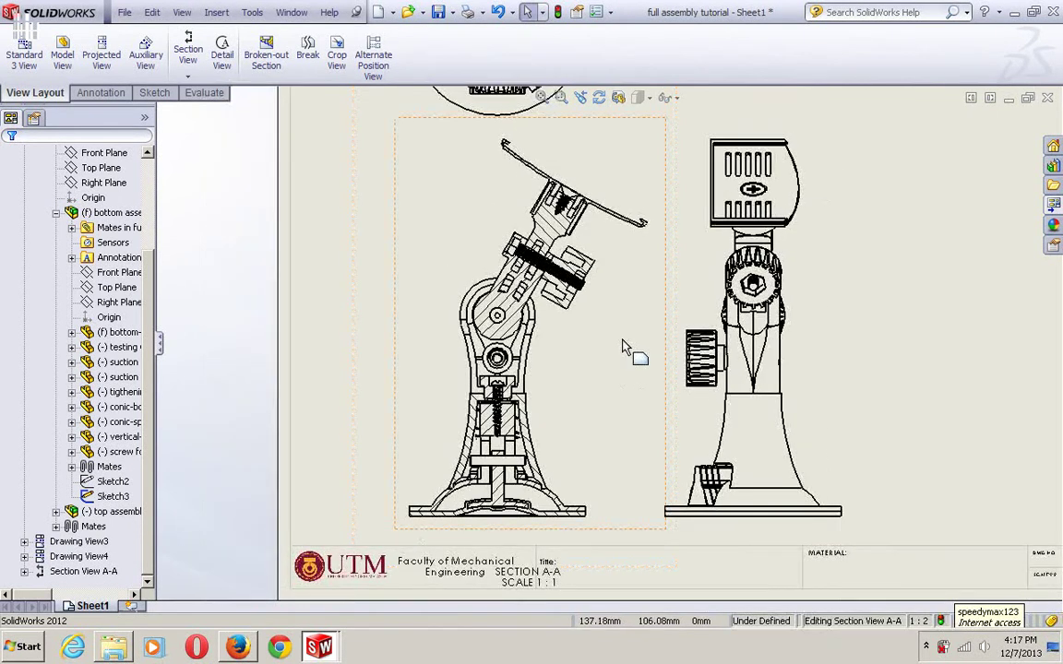
pyautogui.scroll(1, 584, 386)
pyautogui.moveTo(613, 337)
pyautogui.mouseDown(button='middle')
pyautogui.moveTo(579, 377)
pyautogui.moveTo(557, 380)
pyautogui.mouseUp(button='middle')
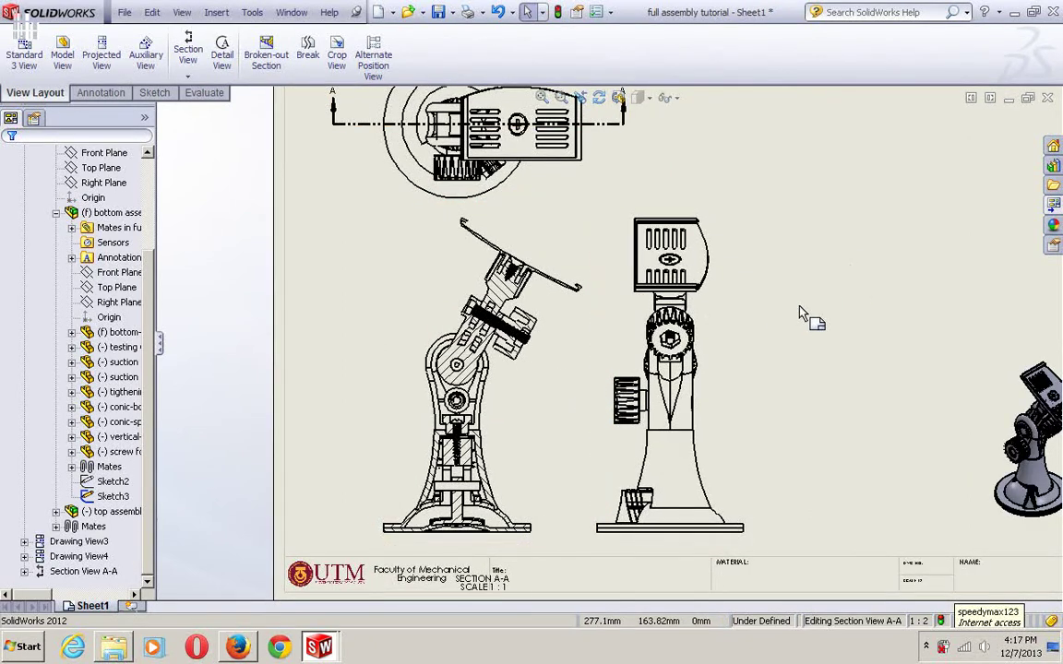
pyautogui.keyDown('ctrl'); pyautogui.moveTo(783, 323); pyautogui.dragTo(733, 339, button='middle'); pyautogui.keyUp('ctrl')
pyautogui.scroll(2, 748, 347)
pyautogui.scroll(2, 688, 275)
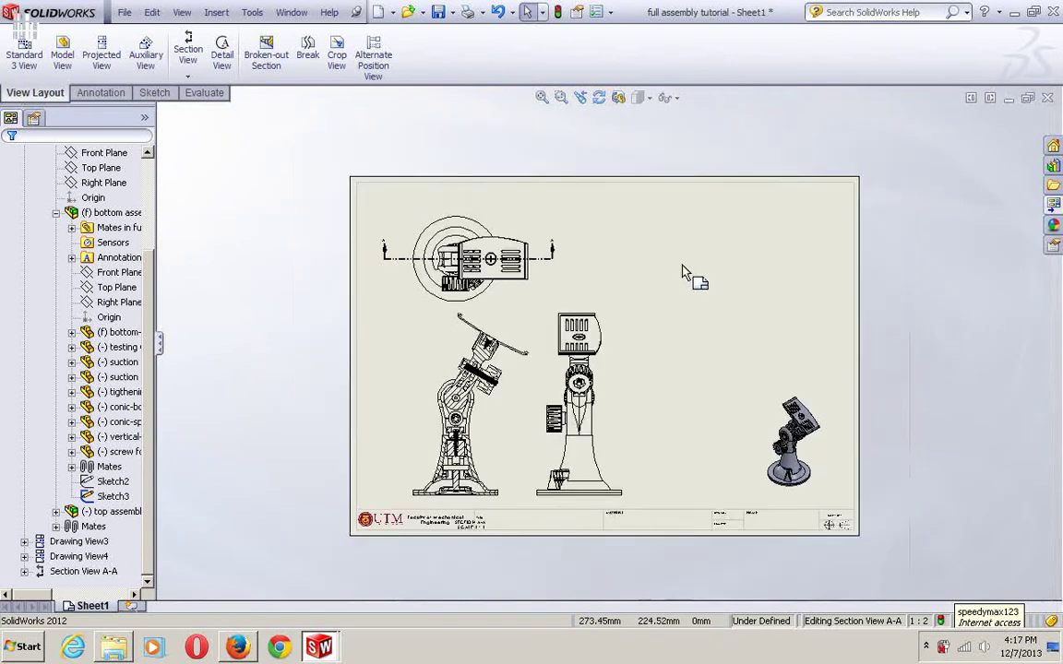
pyautogui.scroll(-1, 646, 274)
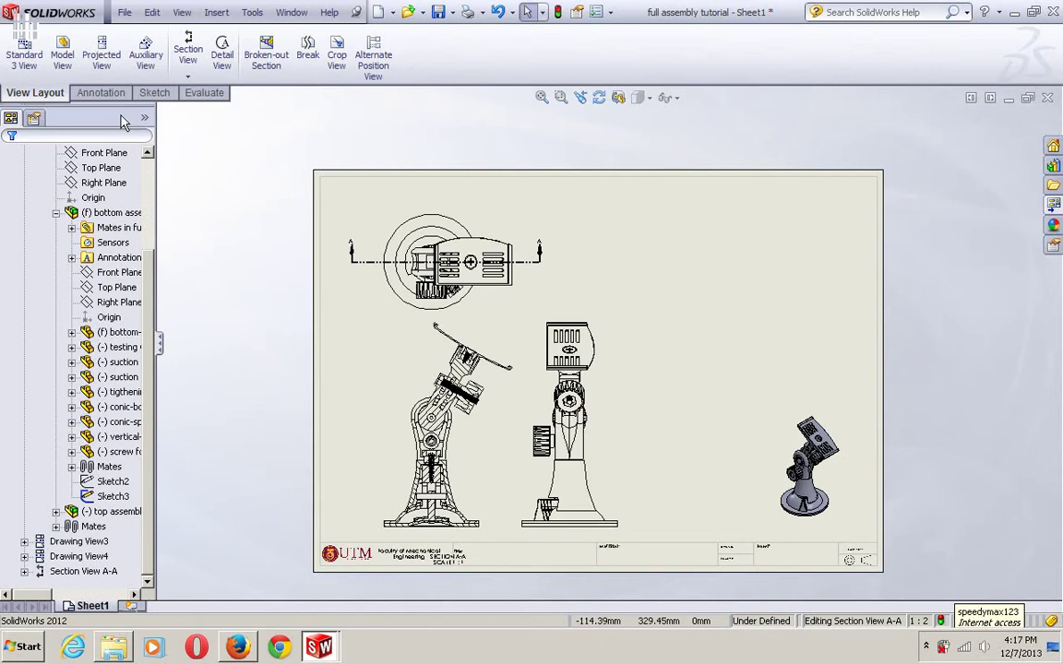
pyautogui.click(109, 93)
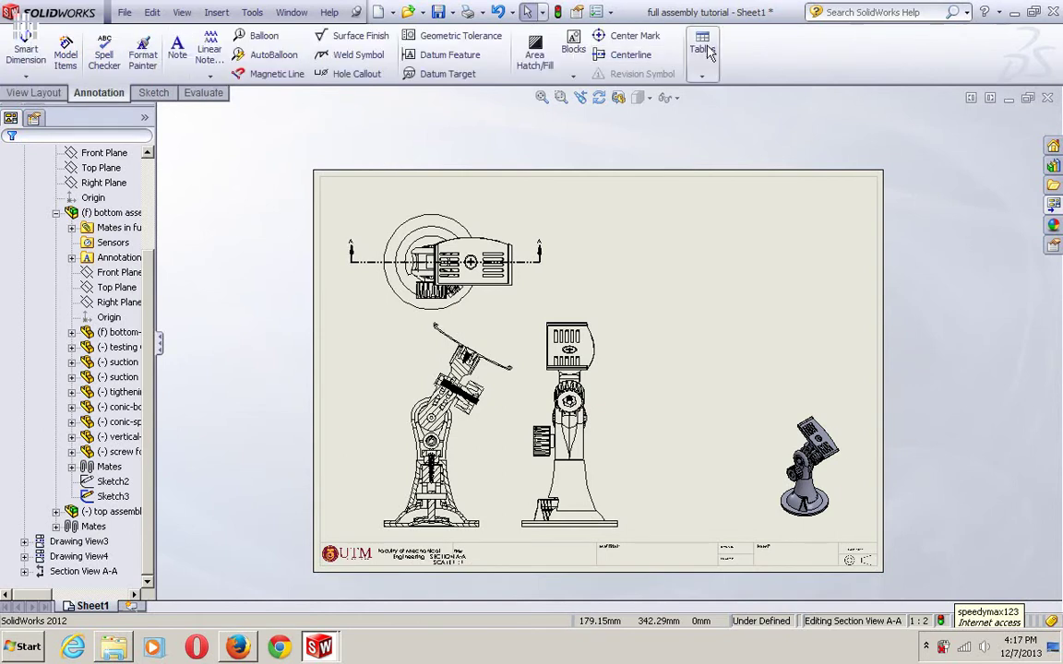
pyautogui.click(703, 76)
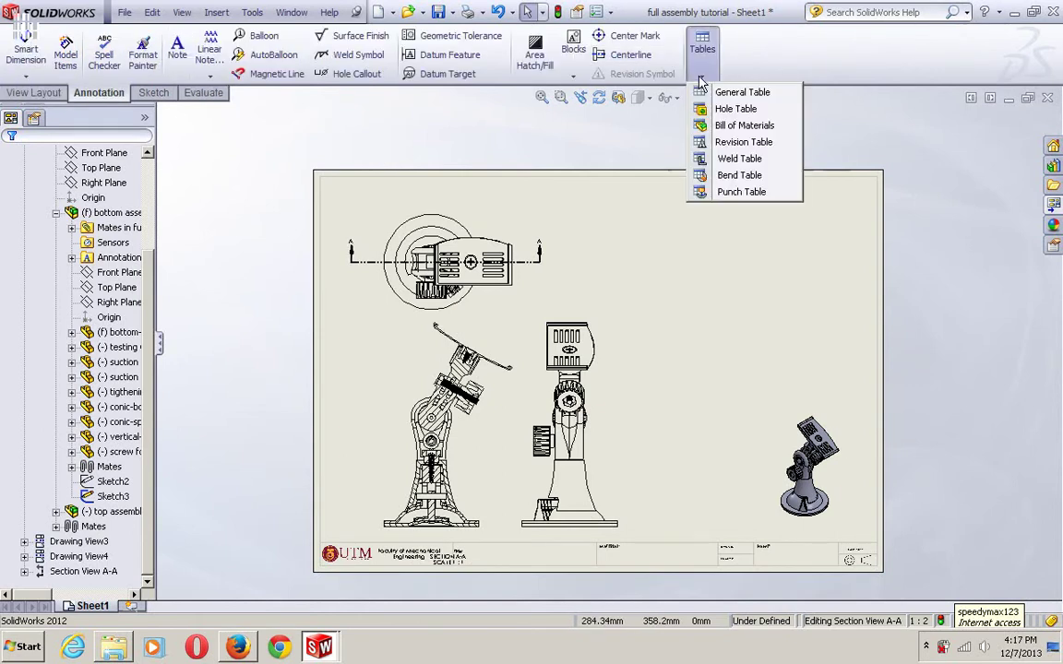
pyautogui.click(738, 126)
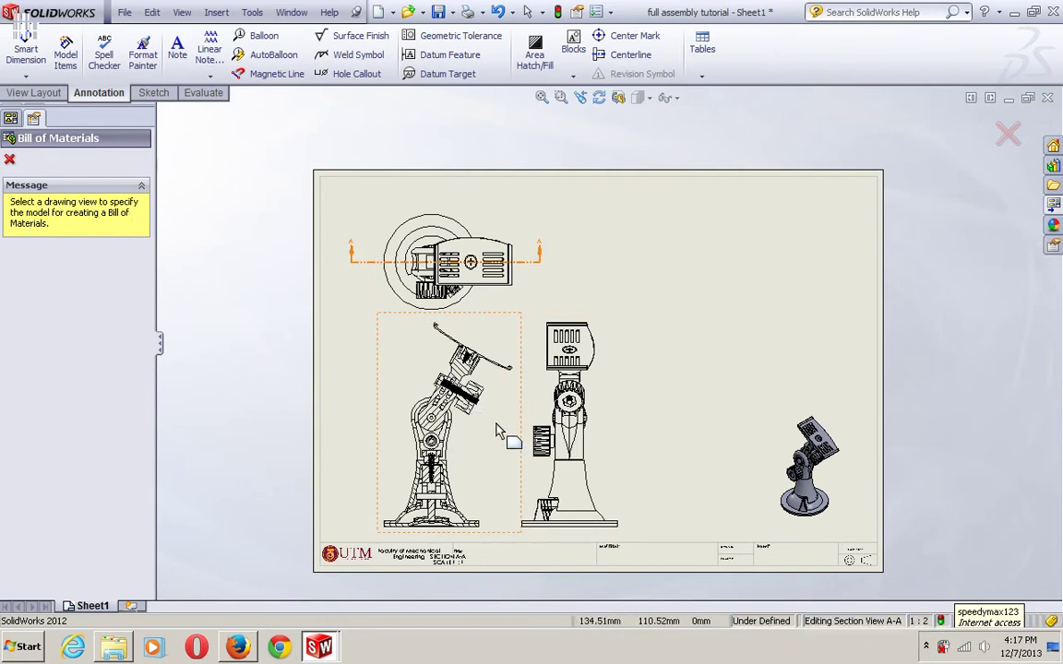
pyautogui.click(461, 367)
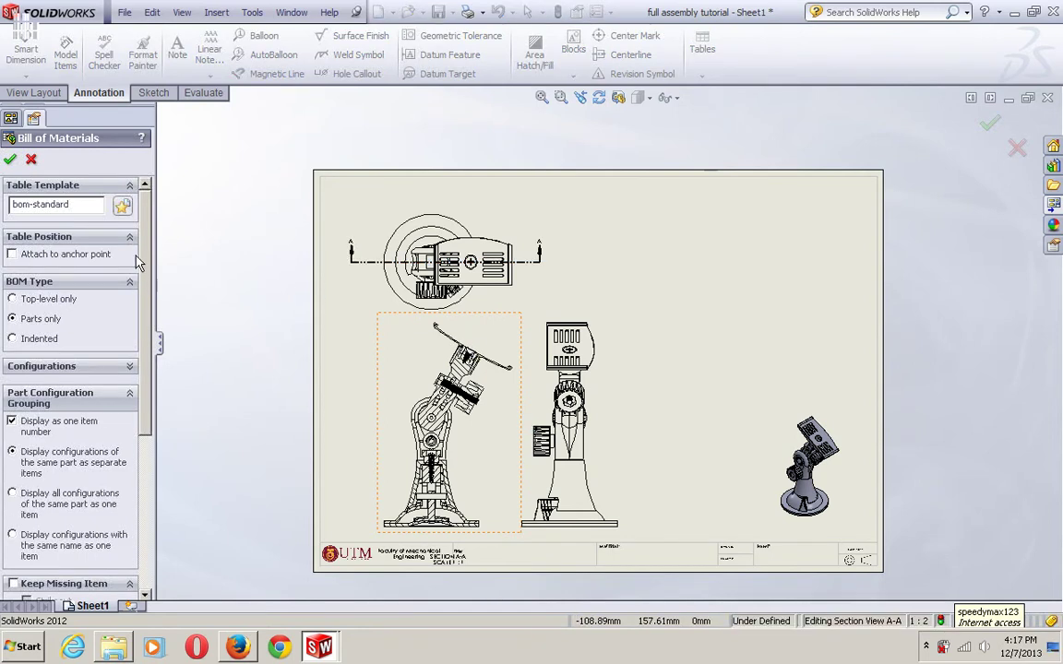
# Keep the bom-standard template with the parts-only type, and place the bill of materials in the sheet's upper-right corner.
pyautogui.scroll(-3, 140, 242)
pyautogui.scroll(3, 138, 197)
pyautogui.moveTo(144, 328); pyautogui.dragTo(107, 521)
pyautogui.scroll(6, 109, 522)
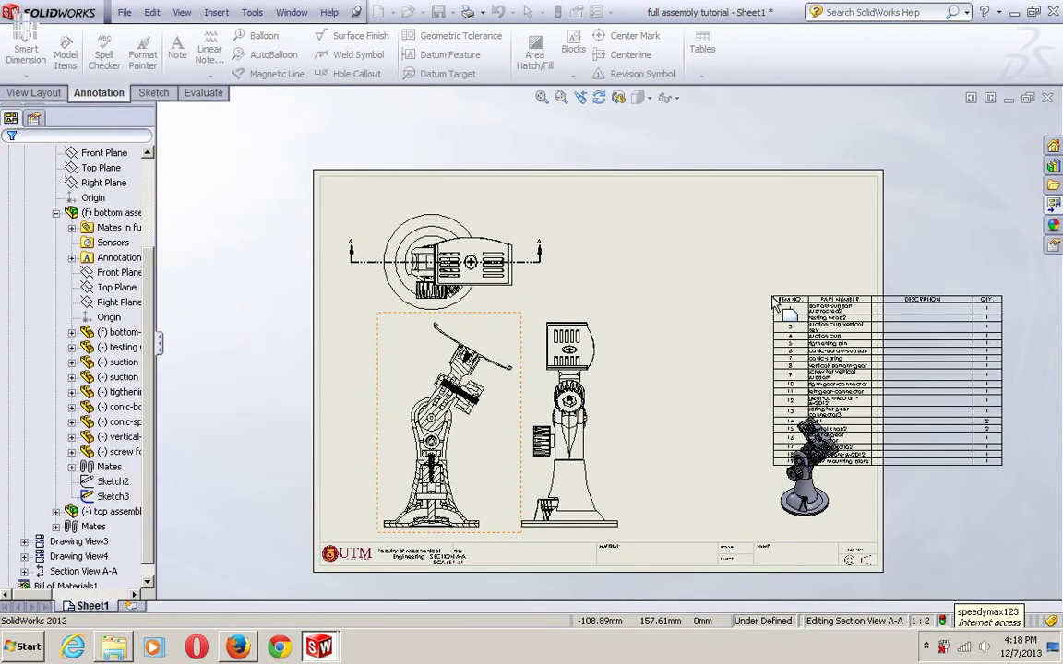
pyautogui.click(645, 193)
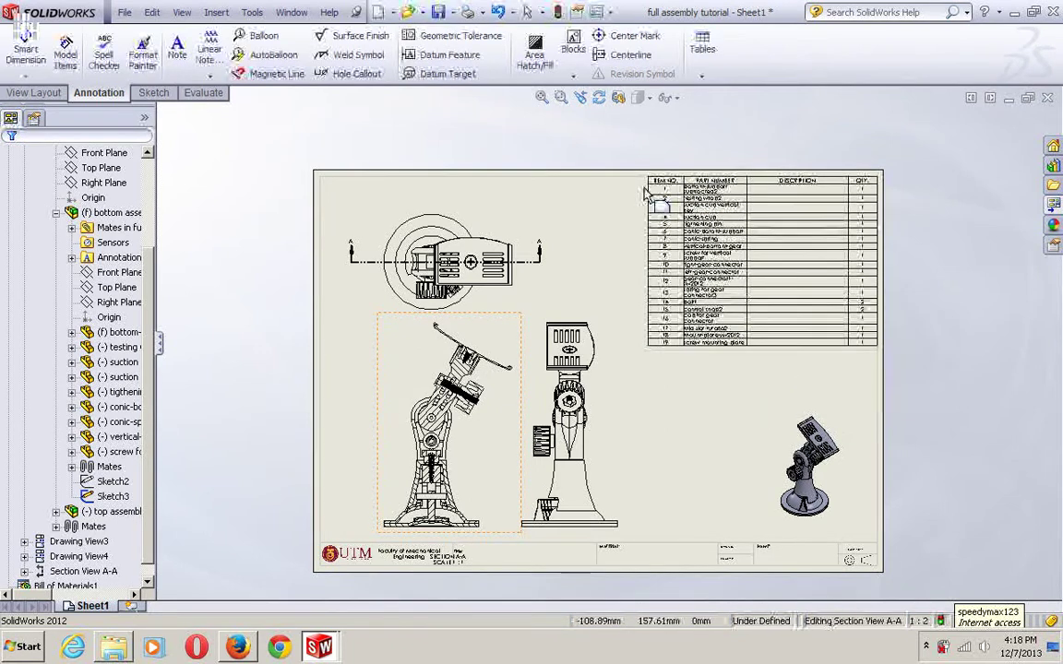
# Examine the item numbers, part names and quantities in the bill of materials against the parts in the drawing views.
pyautogui.click(751, 288)
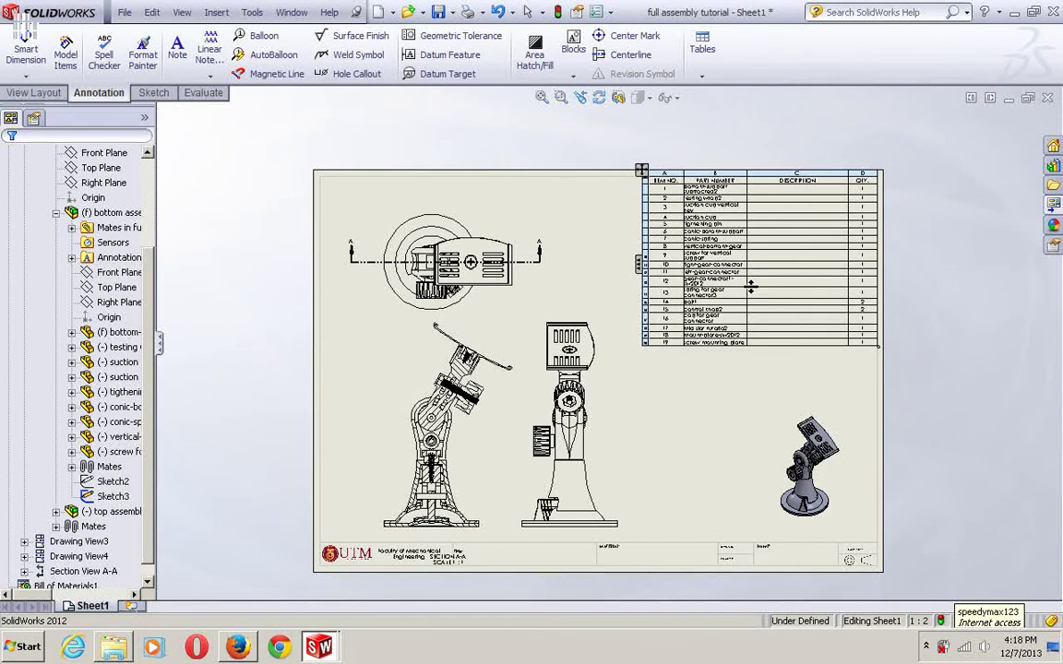
pyautogui.scroll(-4, 751, 288)
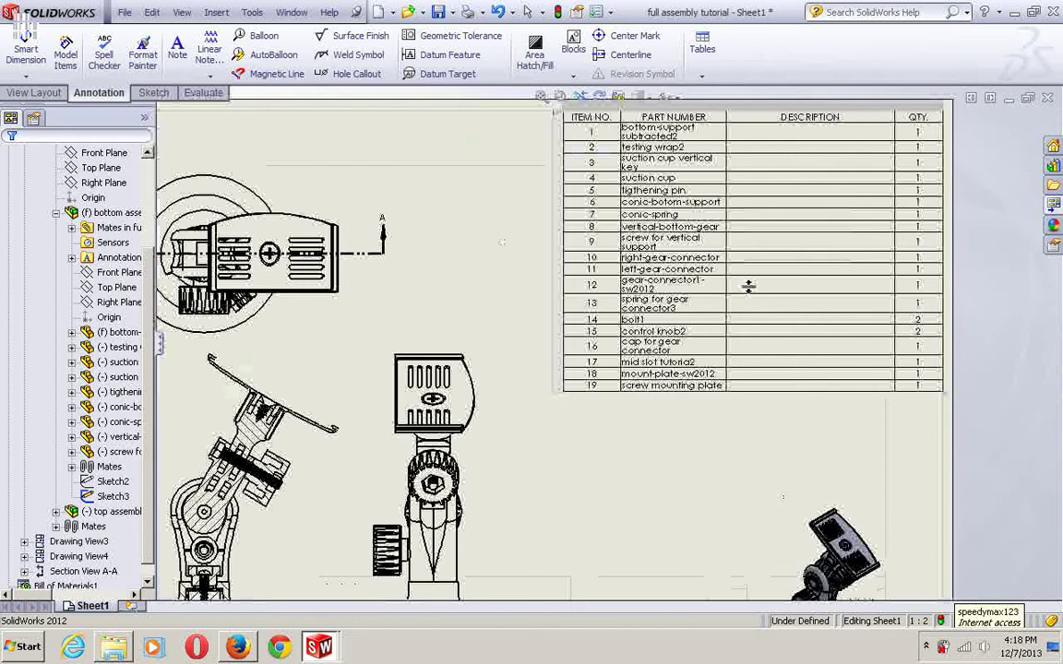
pyautogui.scroll(-2, 715, 300)
pyautogui.moveTo(666, 341); pyautogui.dragTo(640, 394, button='middle')
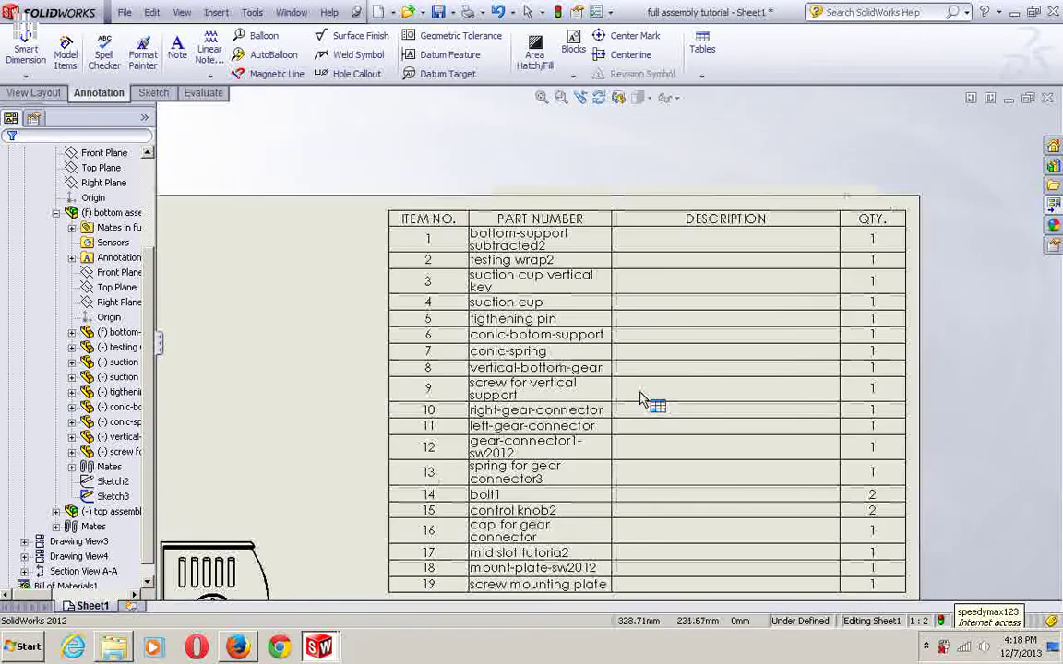
pyautogui.click(635, 329)
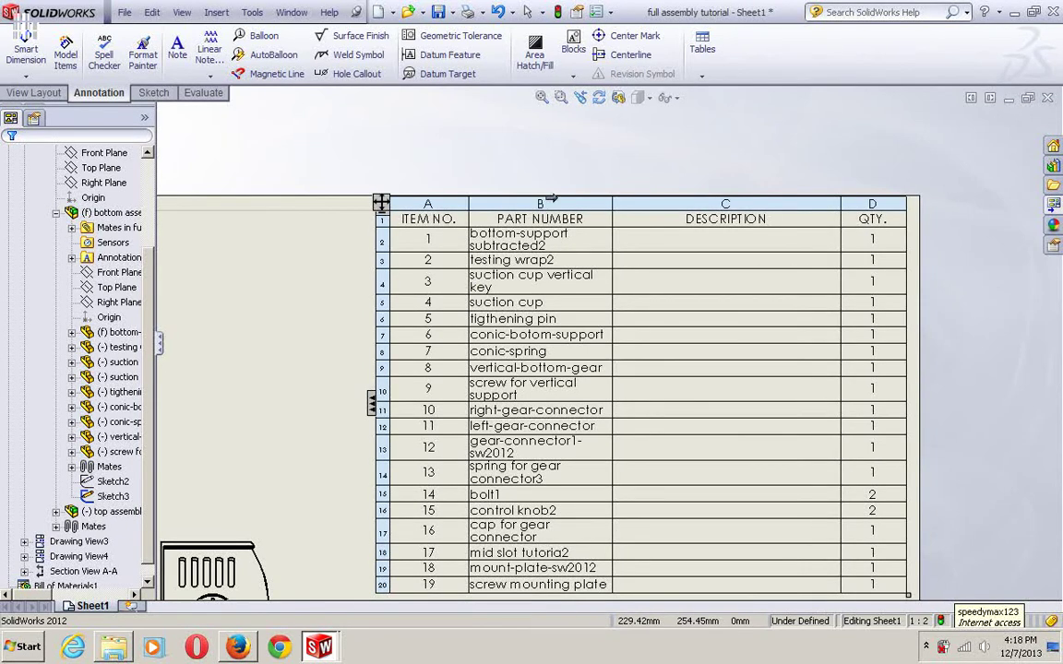
pyautogui.moveTo(266, 370)
pyautogui.mouseDown(button='middle')
pyautogui.moveTo(645, 163)
pyautogui.moveTo(578, 228)
pyautogui.moveTo(490, 356)
pyautogui.mouseUp(button='middle')
pyautogui.click(701, 275)
pyautogui.moveTo(450, 396)
pyautogui.mouseDown(button='middle')
pyautogui.moveTo(617, 266)
pyautogui.moveTo(668, 211)
pyautogui.mouseUp(button='middle')
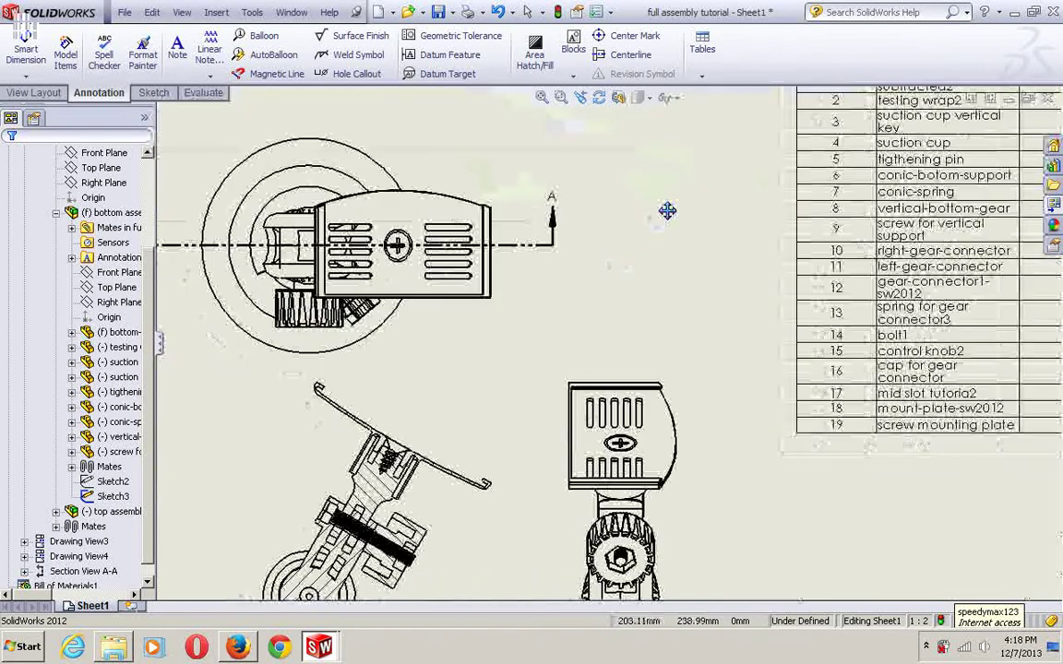
pyautogui.moveTo(518, 350)
pyautogui.mouseDown(button='middle')
pyautogui.moveTo(589, 250)
pyautogui.moveTo(605, 173)
pyautogui.moveTo(626, 145)
pyautogui.mouseUp(button='middle')
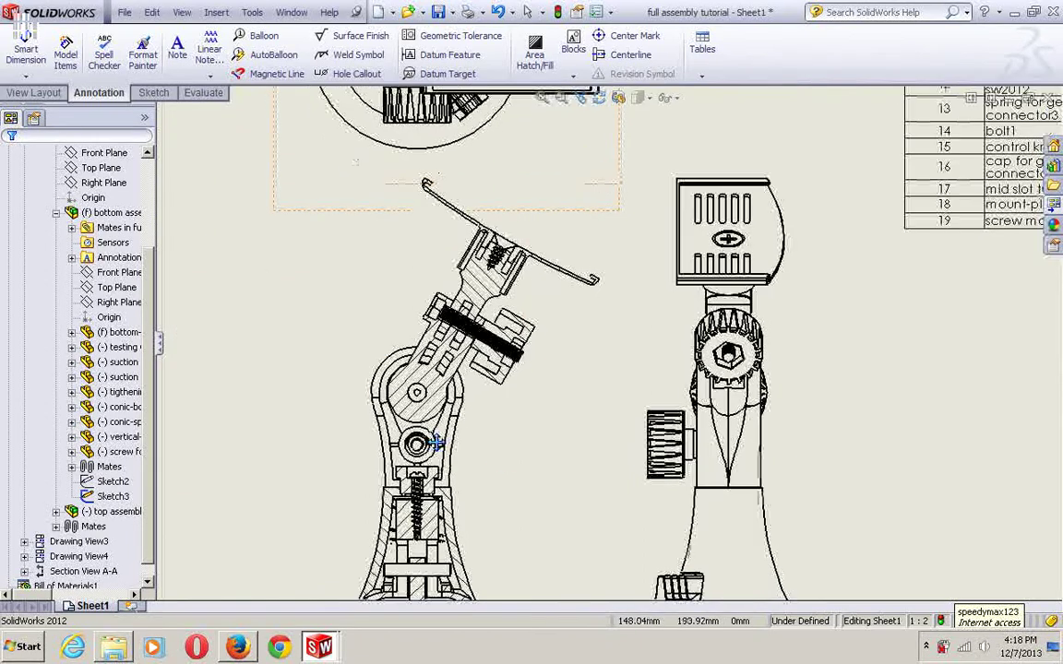
pyautogui.moveTo(545, 367); pyautogui.dragTo(326, 634, button='middle')
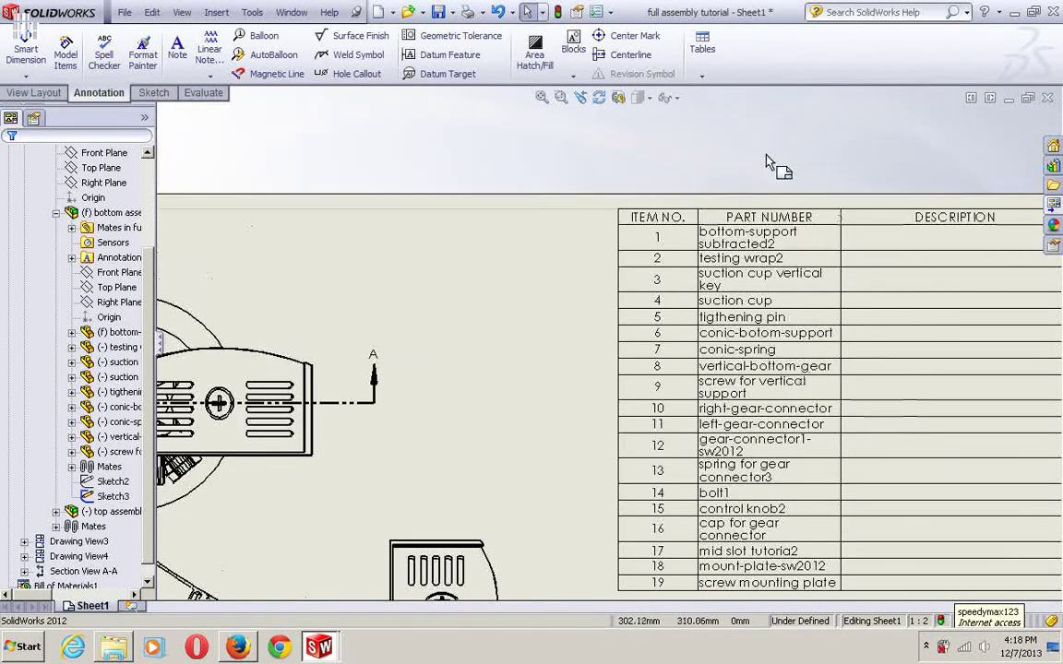
pyautogui.click(720, 250)
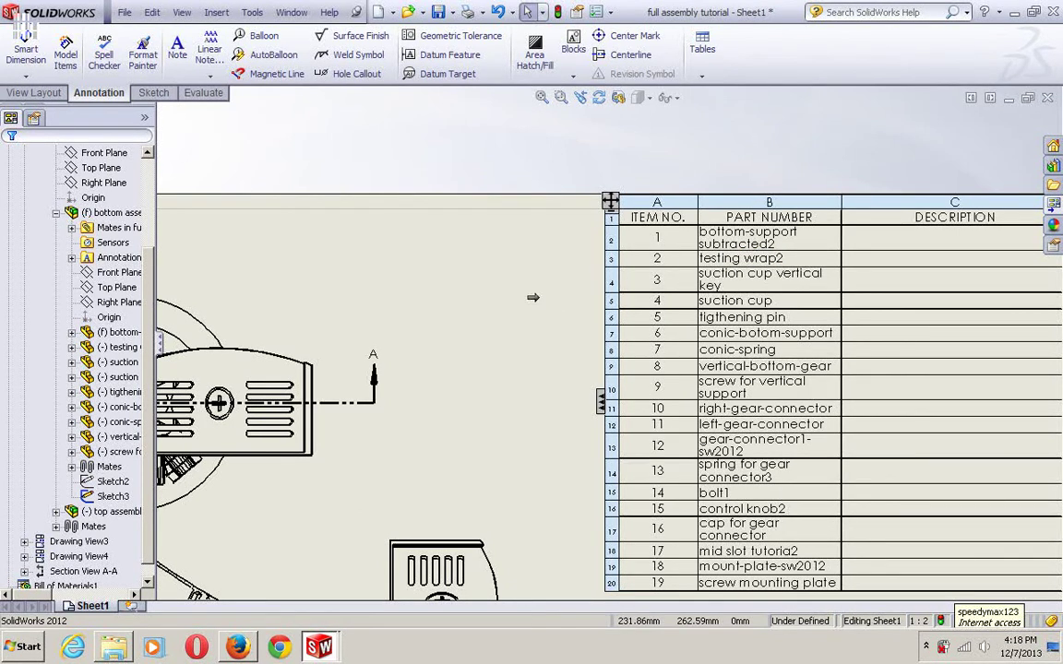
# Narrow the ITEM NO. column of the bill of materials and widen the PART NUMBER column for the long part names.
pyautogui.scroll(1, 536, 299)
pyautogui.moveTo(517, 297); pyautogui.dragTo(453, 307, button='middle')
pyautogui.click(598, 313)
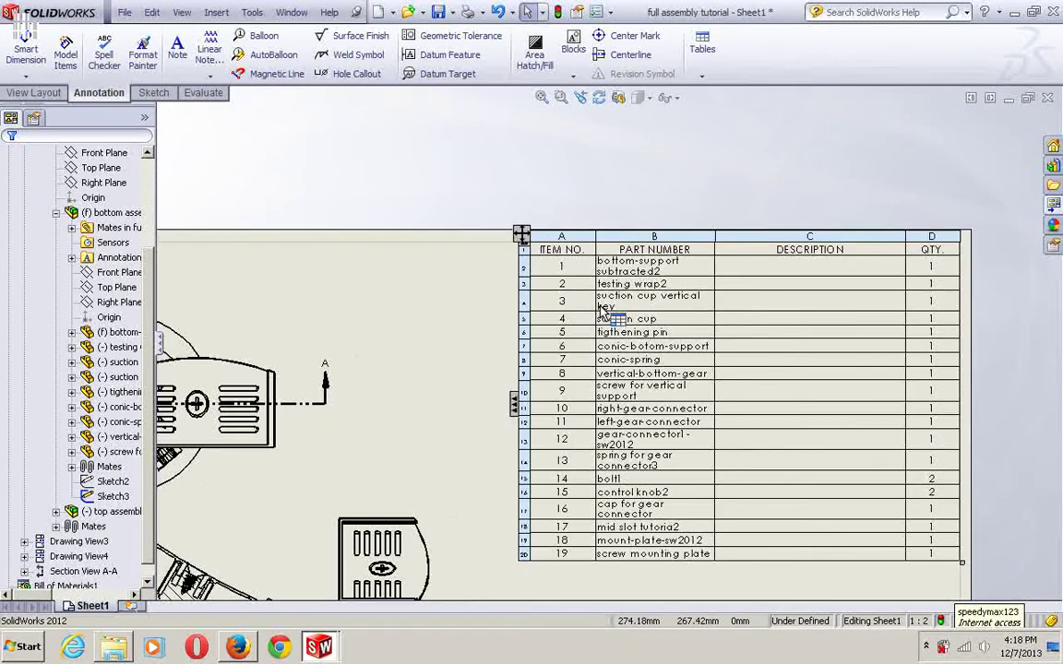
pyautogui.scroll(-3, 544, 287)
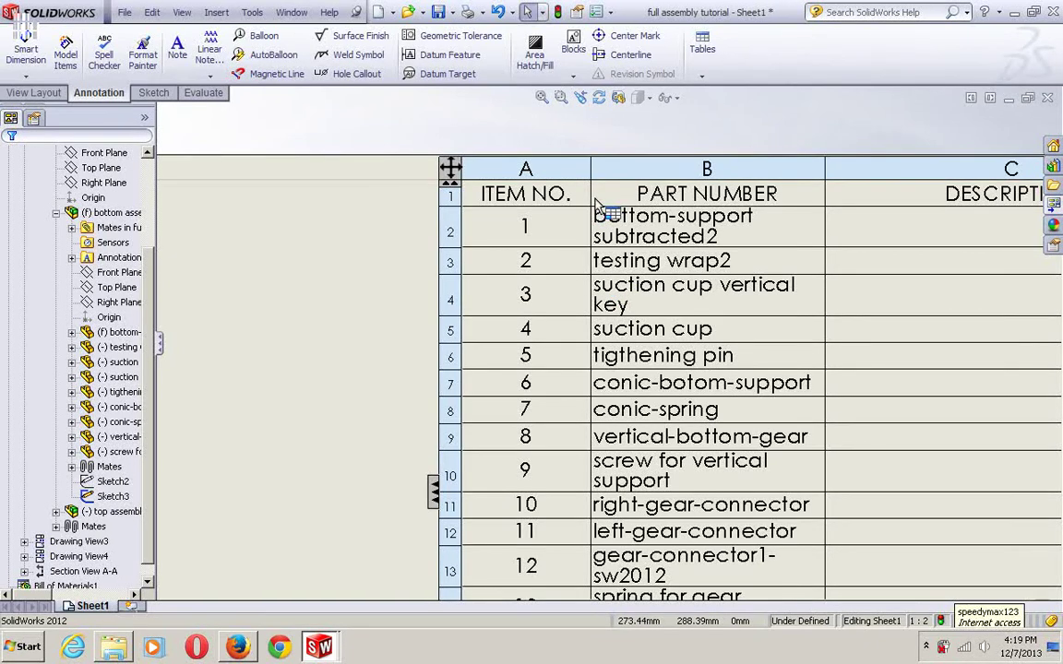
pyautogui.moveTo(587, 196); pyautogui.dragTo(531, 206)
pyautogui.scroll(1, 622, 286)
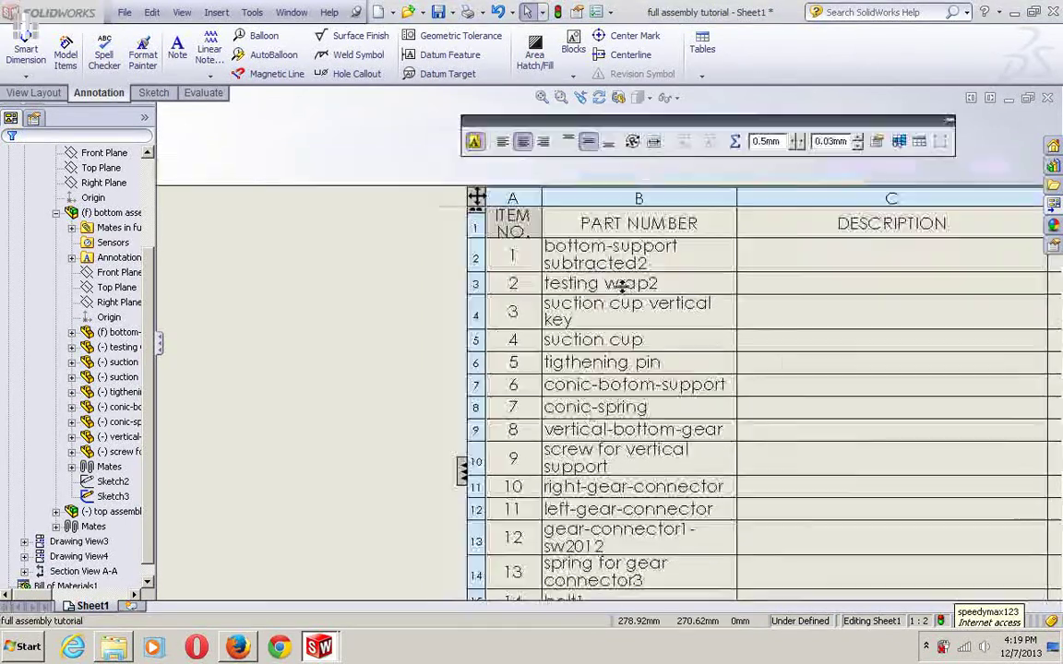
pyautogui.moveTo(738, 219); pyautogui.dragTo(788, 219)
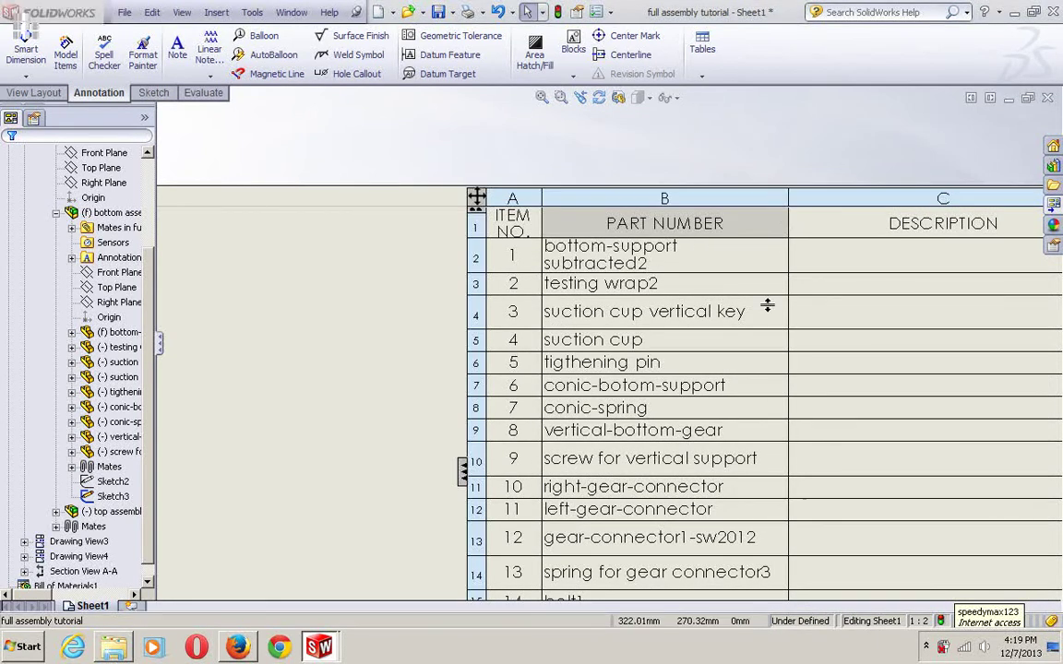
# Narrow the empty DESCRIPTION column of the bill of materials by about a third.
pyautogui.scroll(2, 771, 310)
pyautogui.scroll(2, 785, 309)
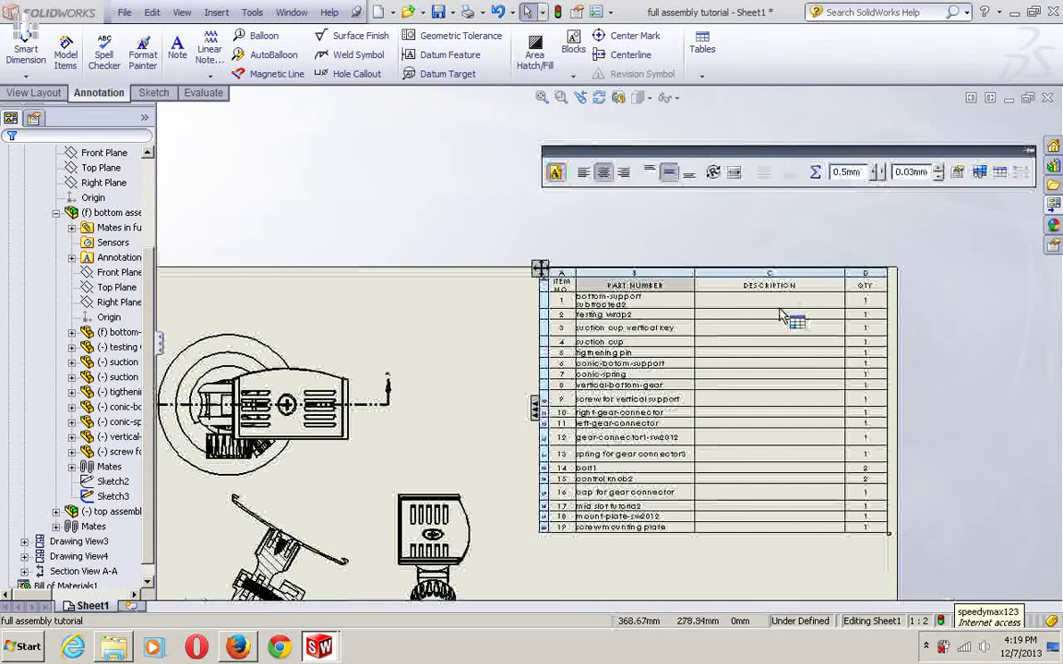
pyautogui.scroll(-1, 780, 312)
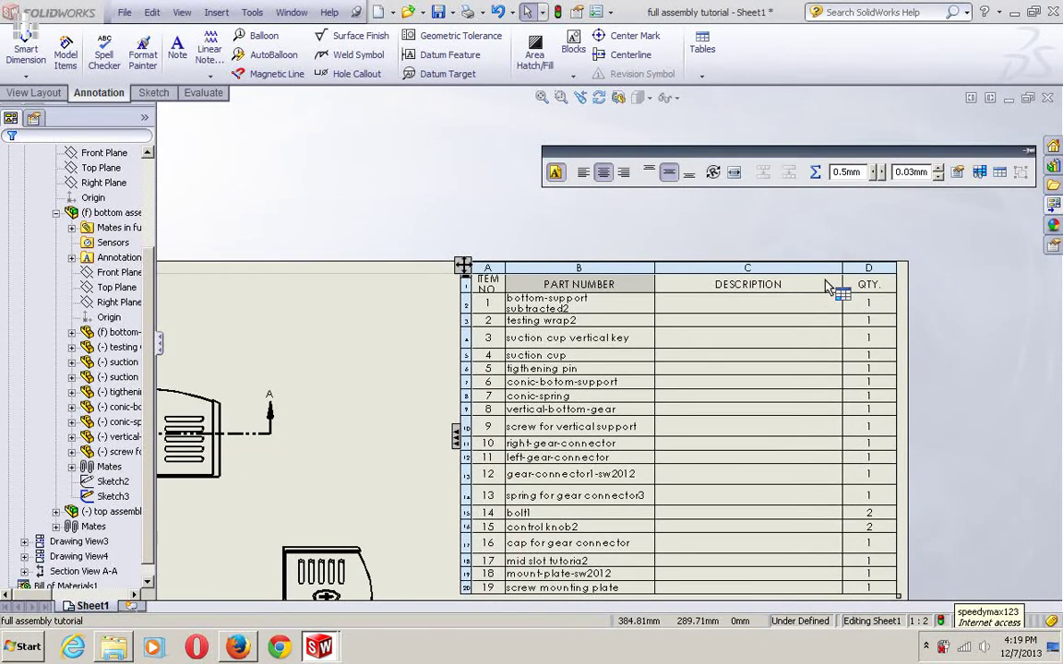
pyautogui.moveTo(845, 267); pyautogui.dragTo(780, 279)
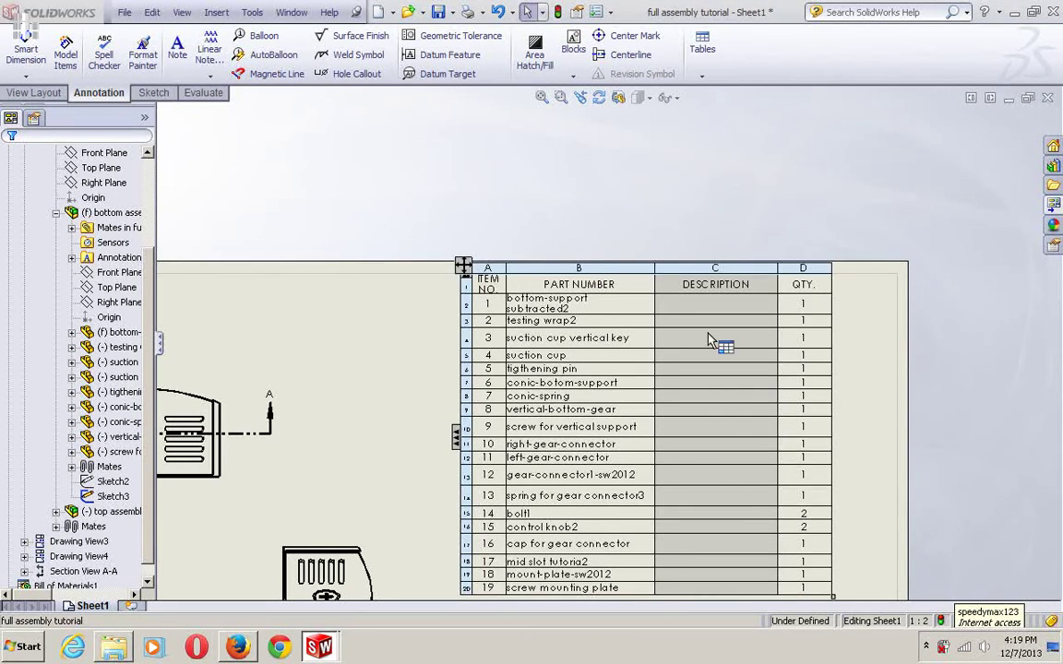
# Replace the DESCRIPTION heading of the bill of materials with MATERIAL.
pyautogui.scroll(-2, 711, 339)
pyautogui.scroll(-1, 711, 338)
pyautogui.click(728, 295)
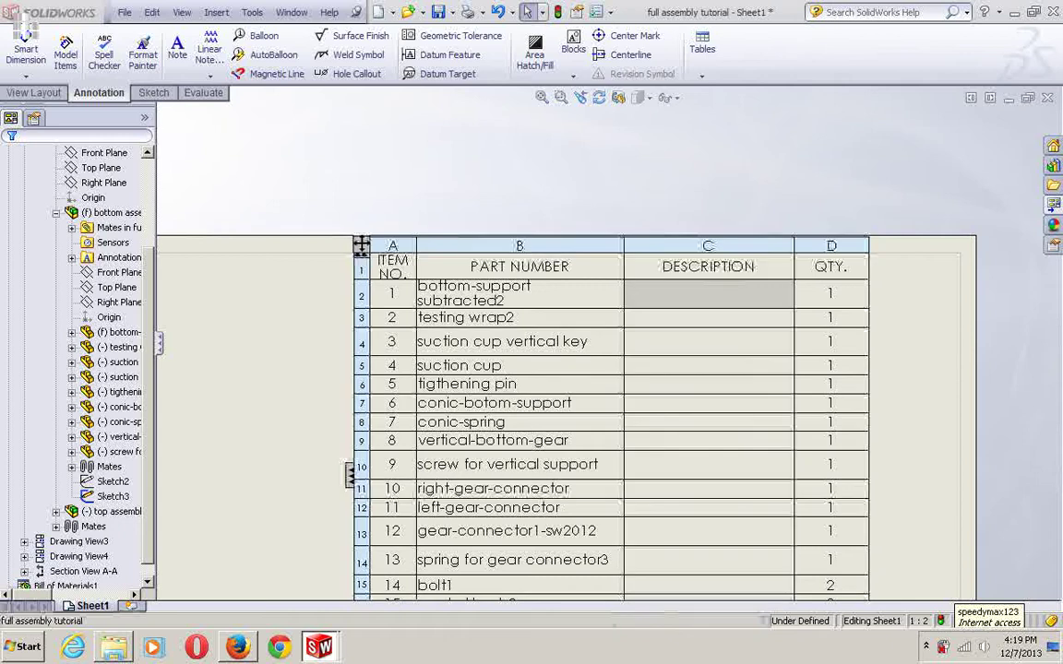
pyautogui.click(687, 268)
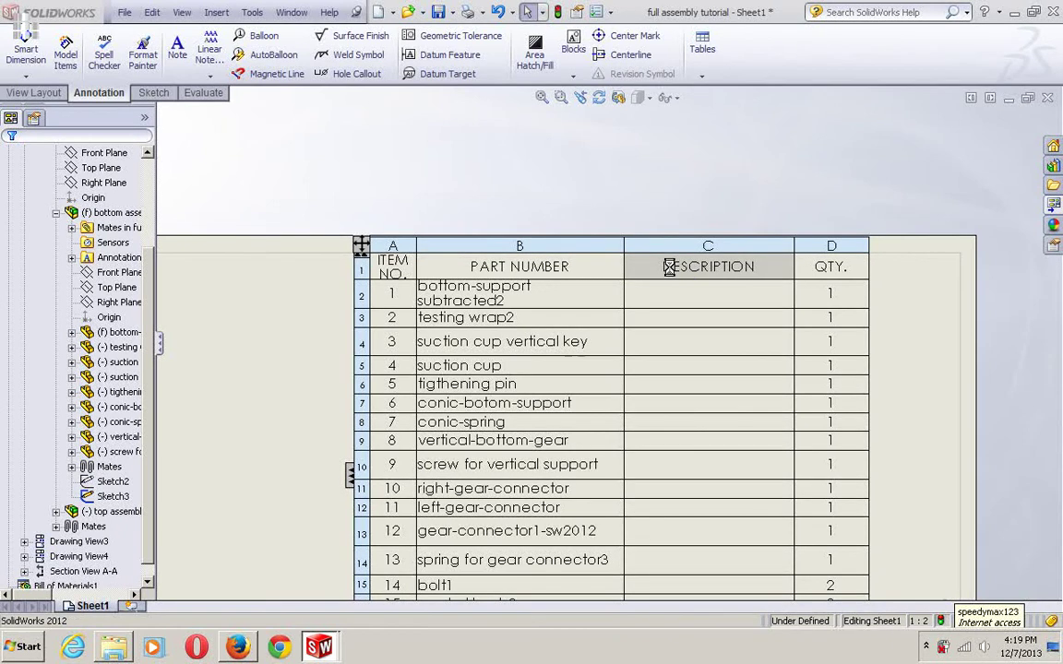
pyautogui.doubleClick(676, 264)
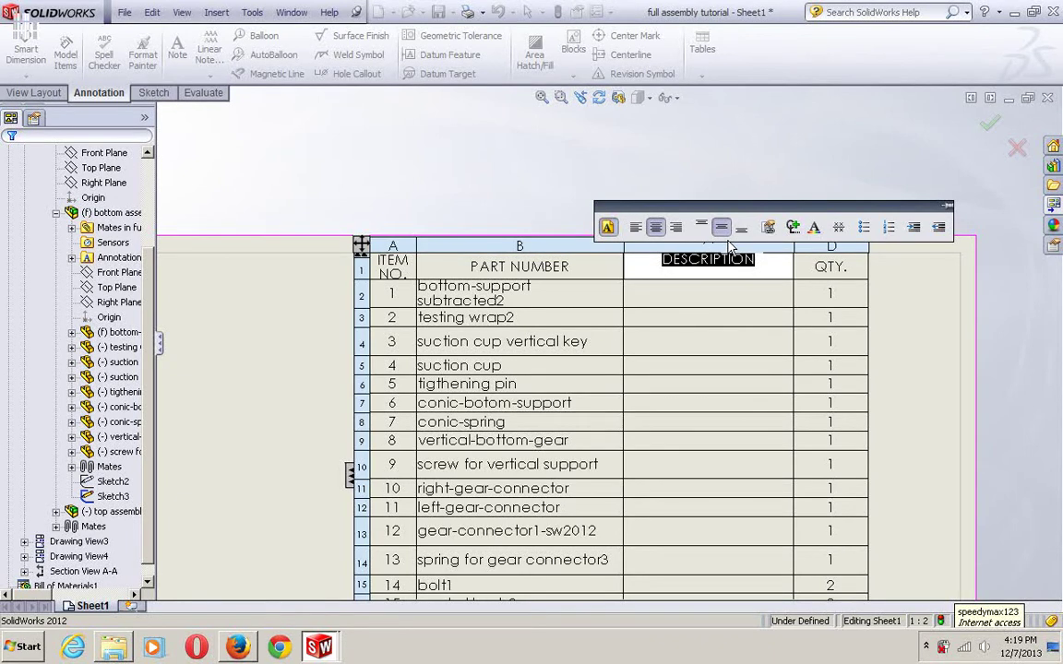
pyautogui.write('M')
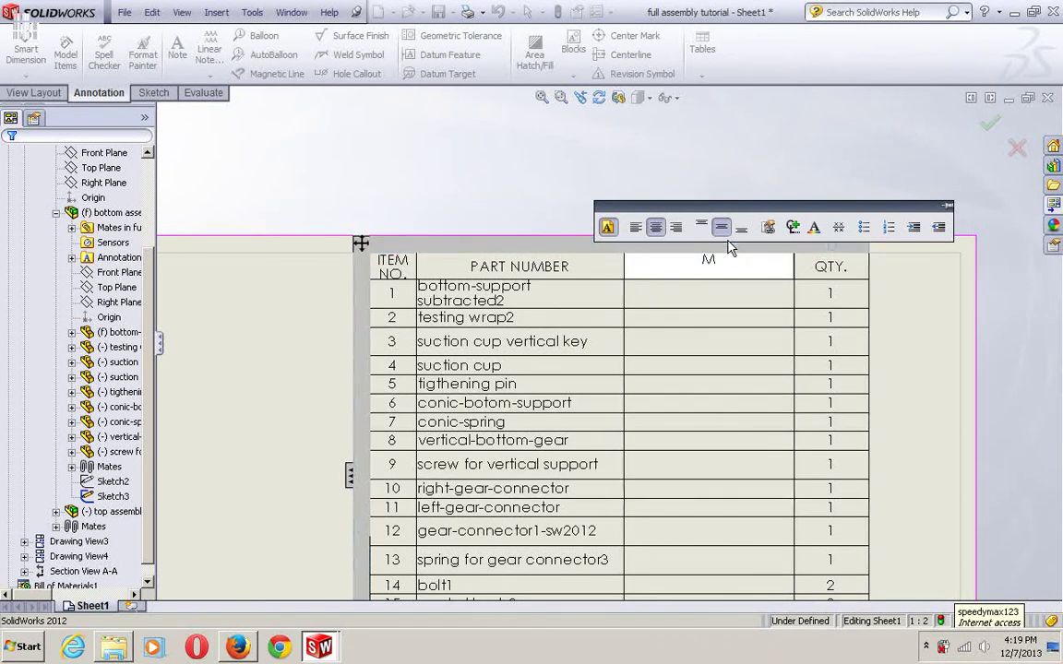
pyautogui.write('AT')
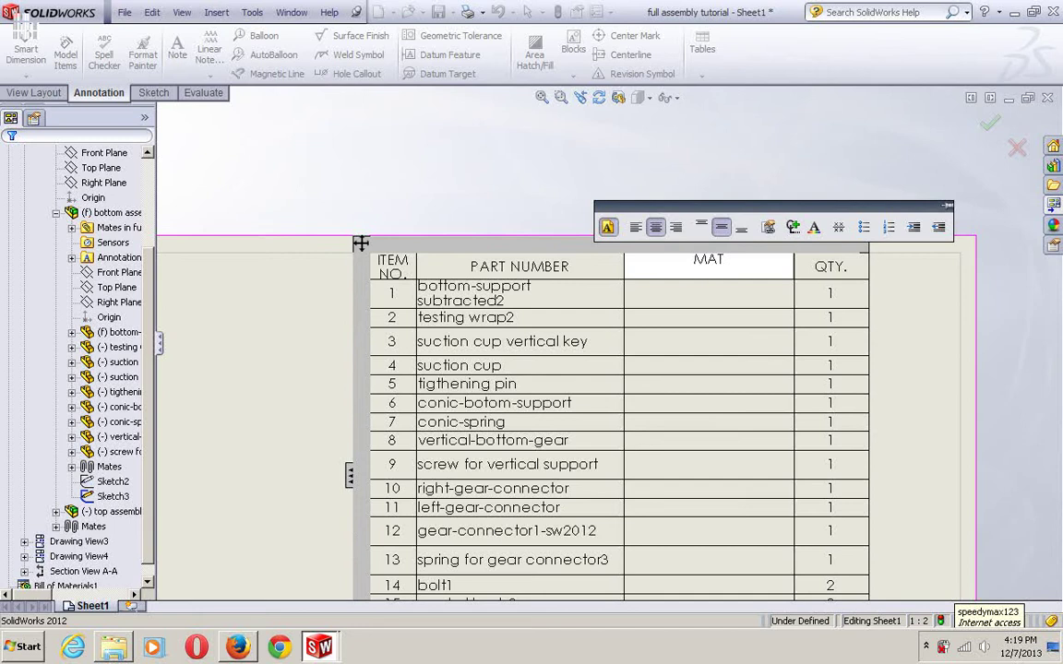
pyautogui.write('ER')
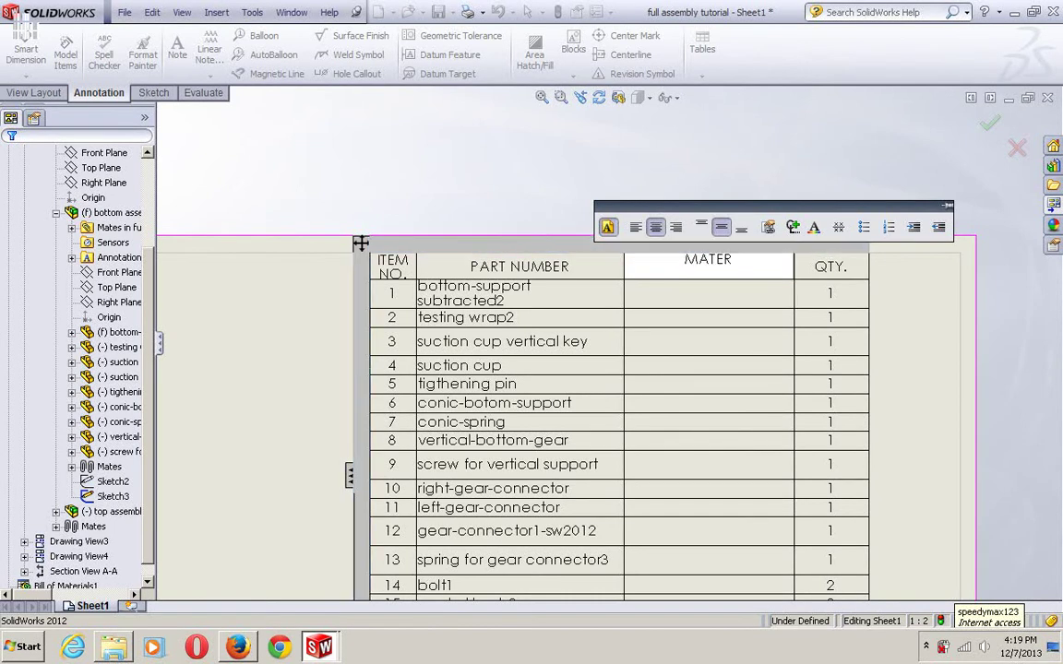
pyautogui.write('IA')
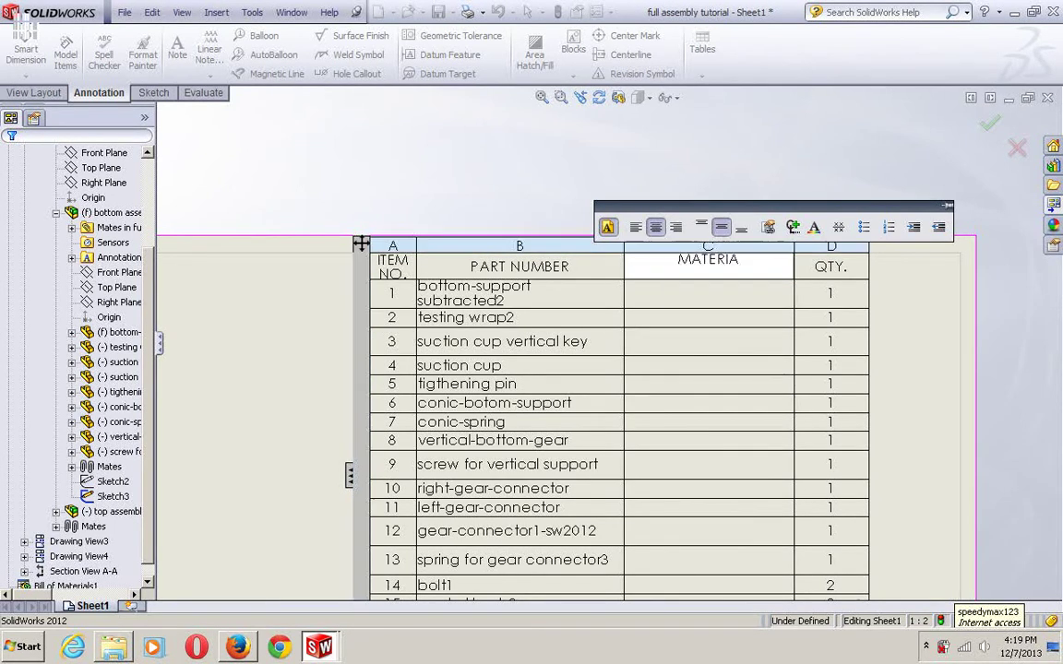
pyautogui.write('L')
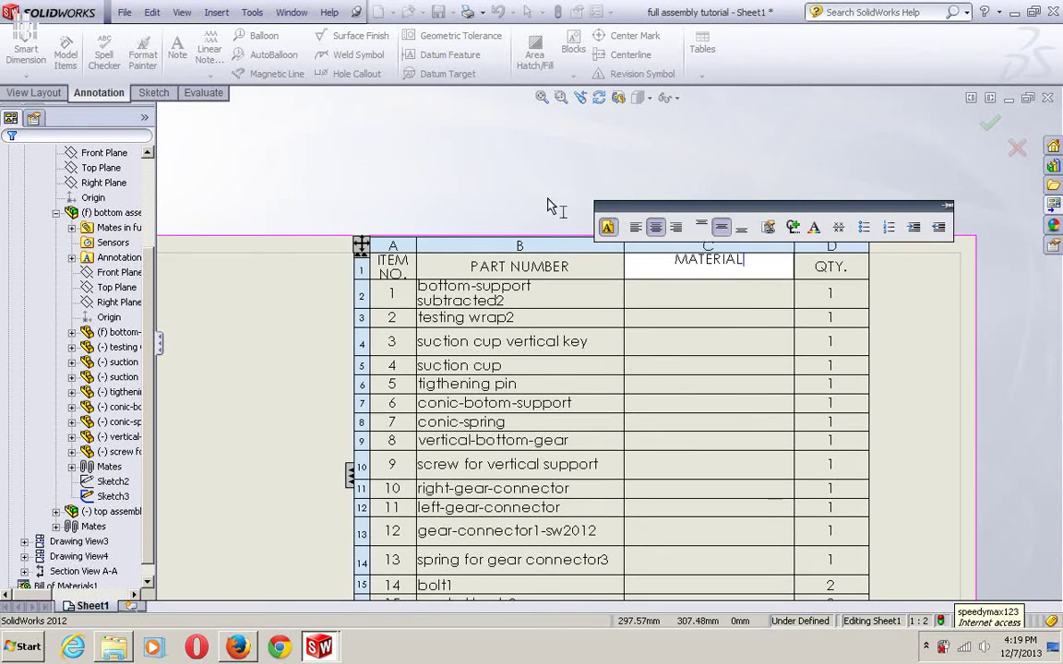
pyautogui.click(776, 314)
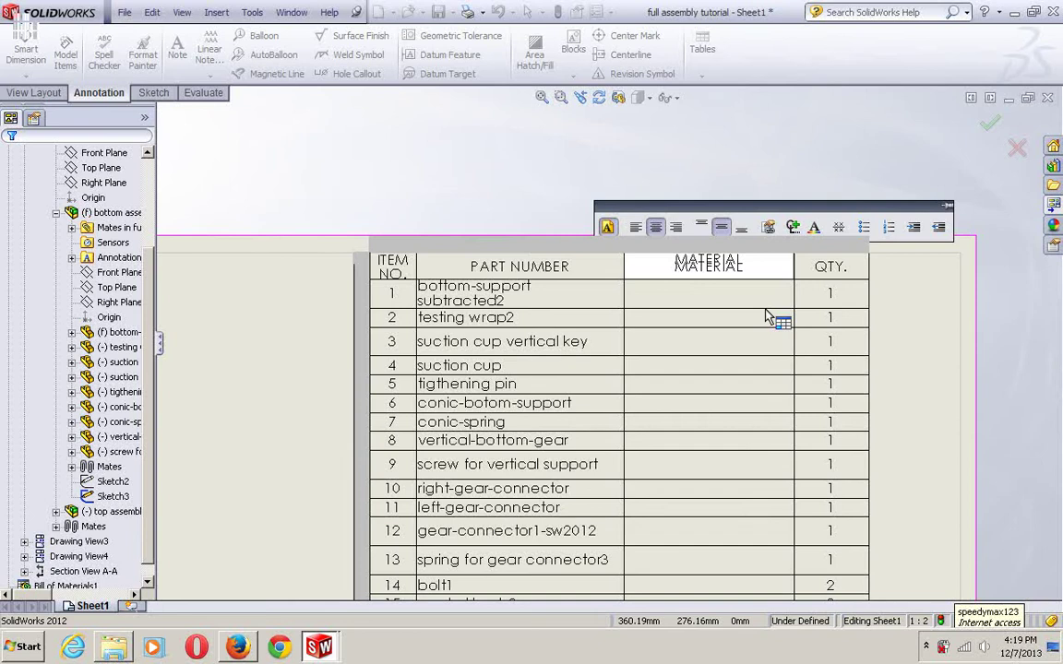
pyautogui.click(630, 244)
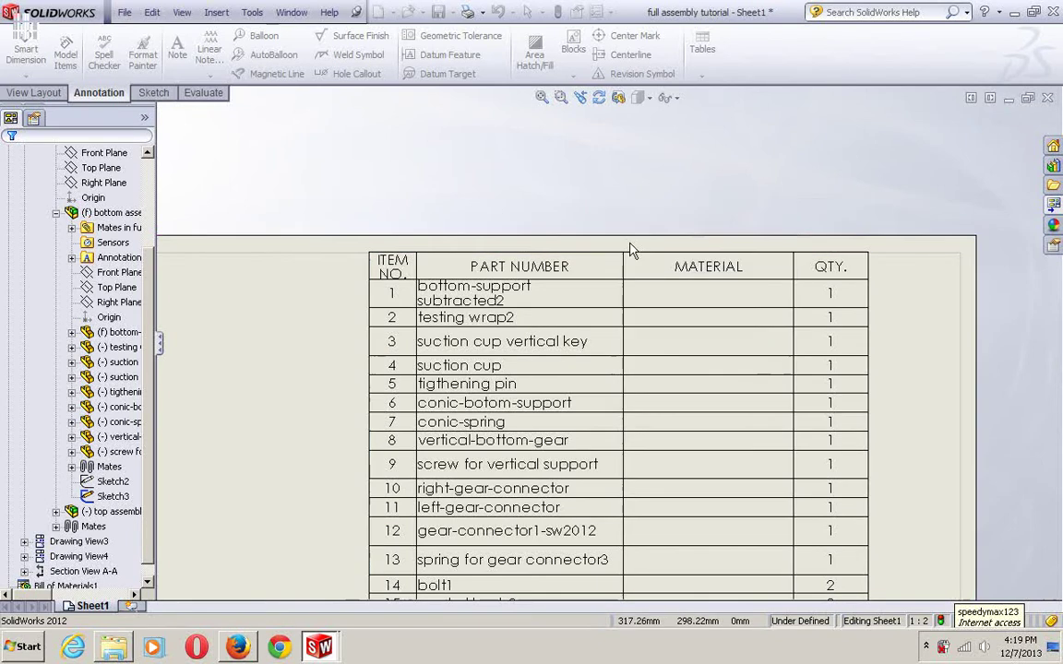
# Narrow the QTY. column of the bill of materials by about a third.
pyautogui.click(826, 273)
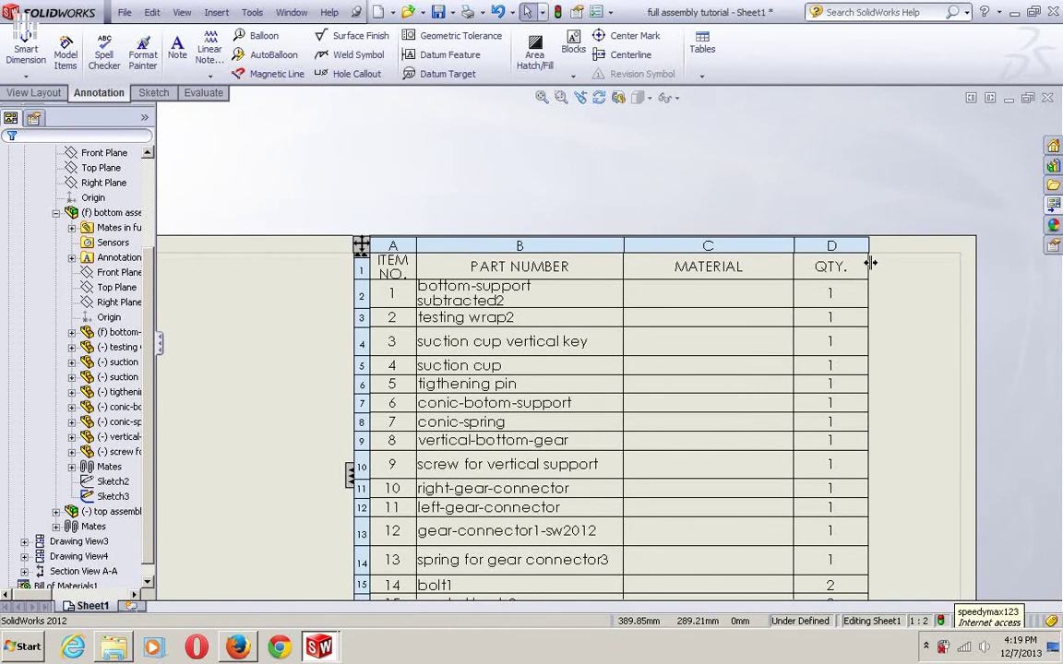
pyautogui.click(857, 268)
pyautogui.moveTo(854, 269)
pyautogui.mouseDown()
pyautogui.moveTo(821, 267)
pyautogui.moveTo(845, 268)
pyautogui.mouseUp()
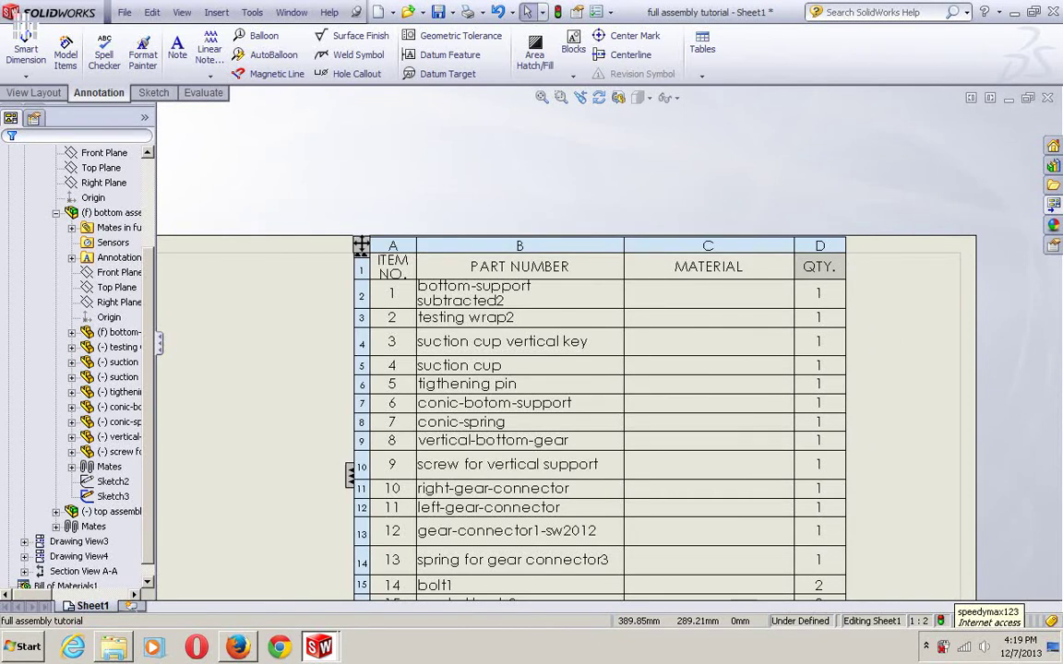
# Insert a column to the right of QTY. in the bill of materials and head it DWG NO.
pyautogui.rightClick(827, 250)
pyautogui.moveTo(862, 316)
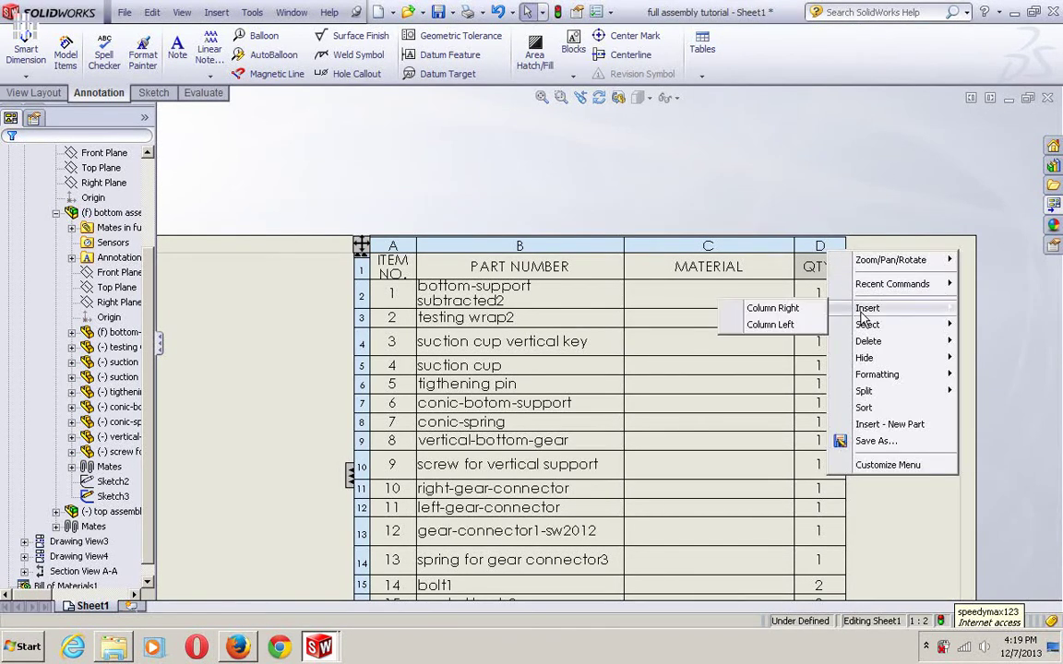
pyautogui.click(784, 313)
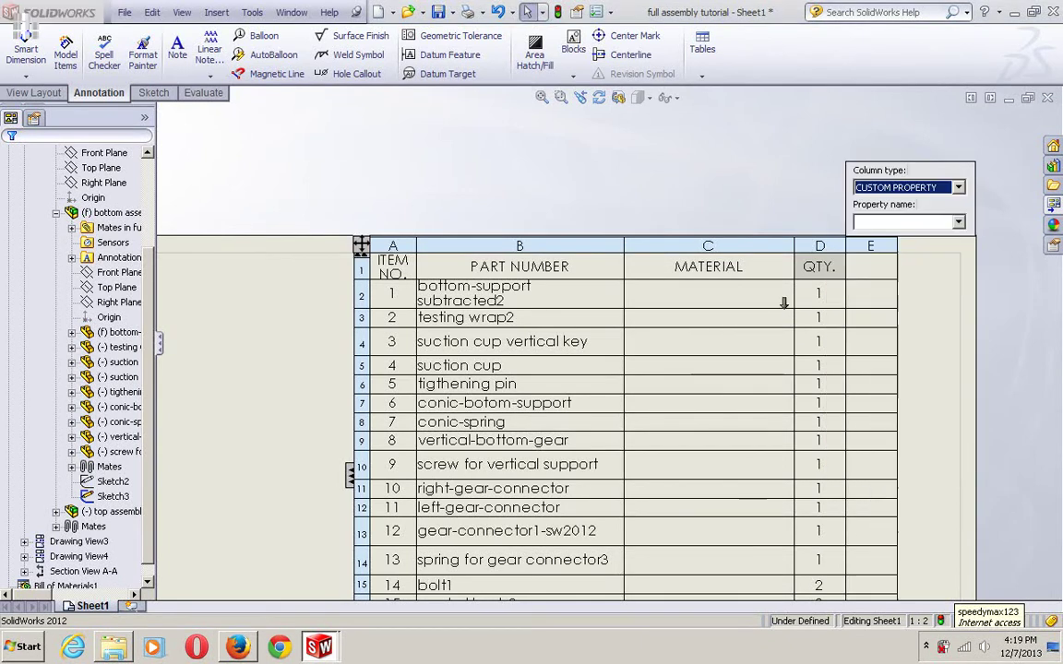
pyautogui.click(873, 270)
pyautogui.doubleClick(871, 268)
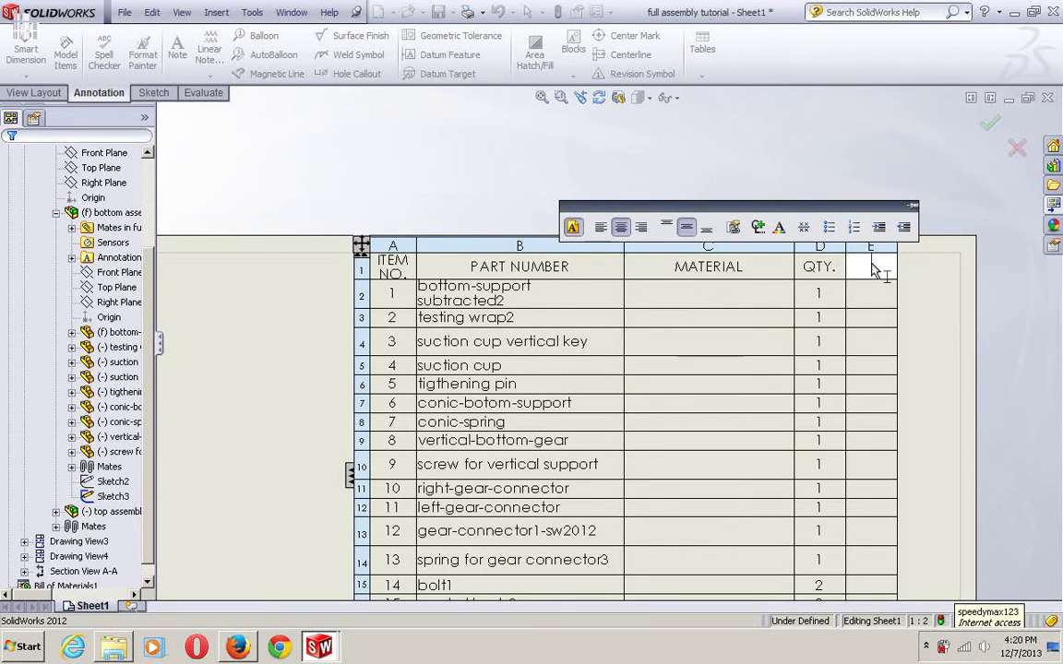
pyautogui.write('DWG NO')
pyautogui.click(778, 161)
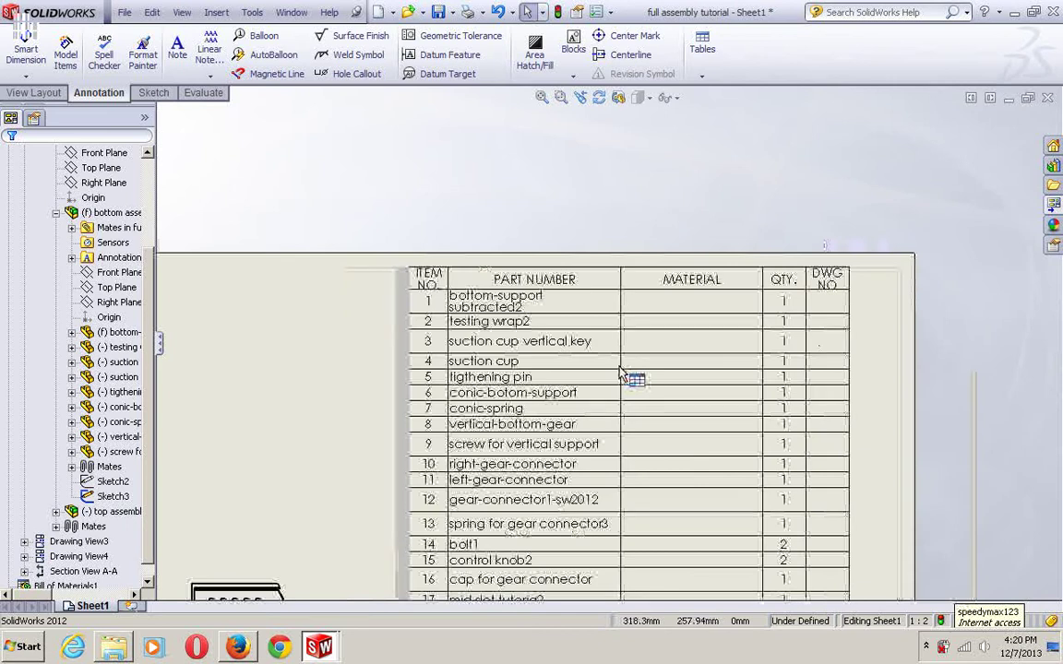
# Compare the DWG NO column of the bill of materials with the DWG NO. and NAME fields in the title block.
pyautogui.scroll(-1, 819, 327)
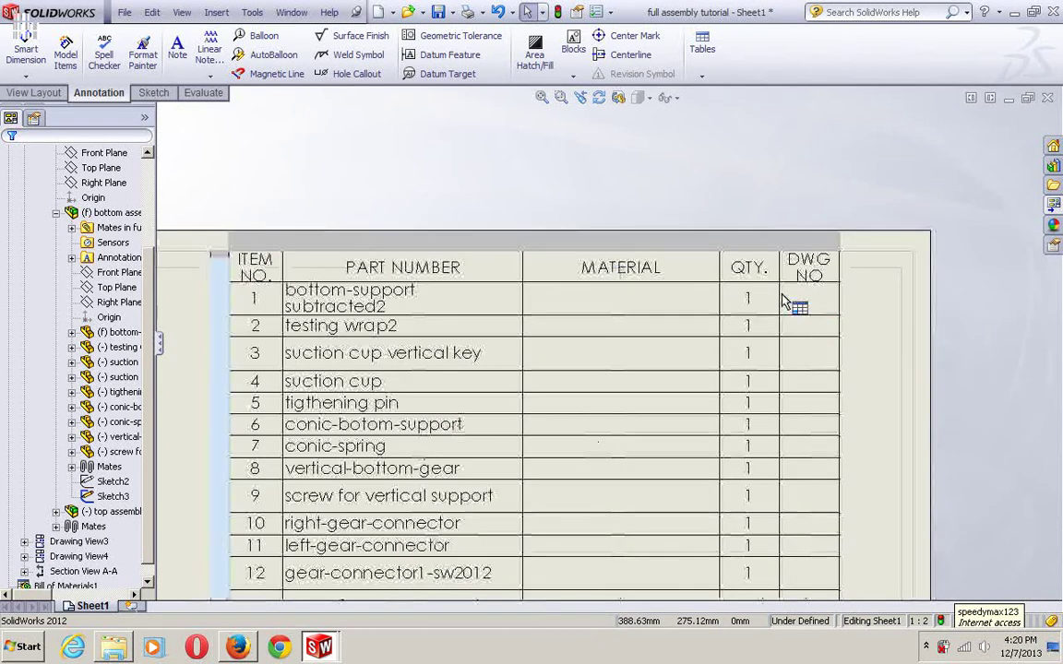
pyautogui.scroll(-1, 794, 324)
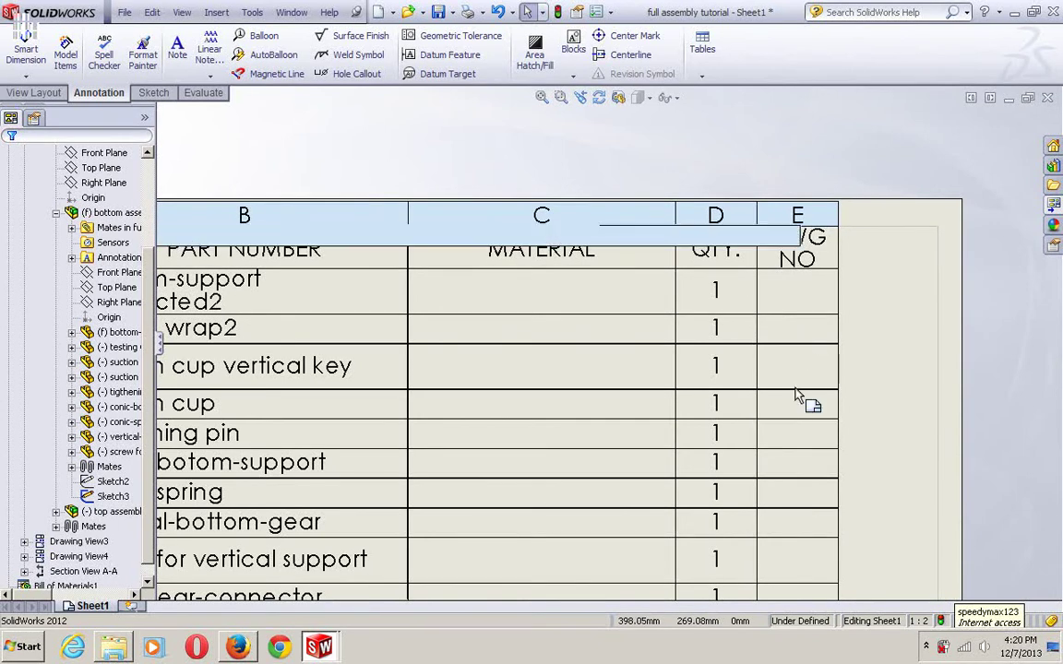
pyautogui.scroll(2, 802, 405)
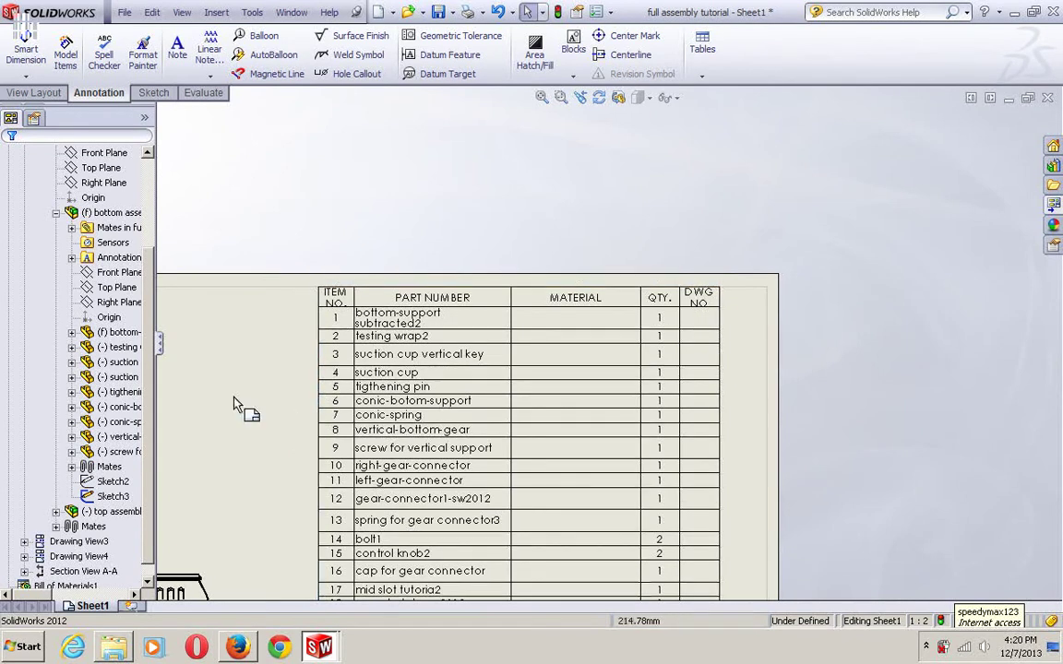
pyautogui.moveTo(234, 400); pyautogui.dragTo(536, 133, button='middle')
pyautogui.moveTo(611, 468)
pyautogui.mouseDown(button='middle')
pyautogui.moveTo(621, 368)
pyautogui.moveTo(581, 246)
pyautogui.moveTo(482, 205)
pyautogui.mouseUp(button='middle')
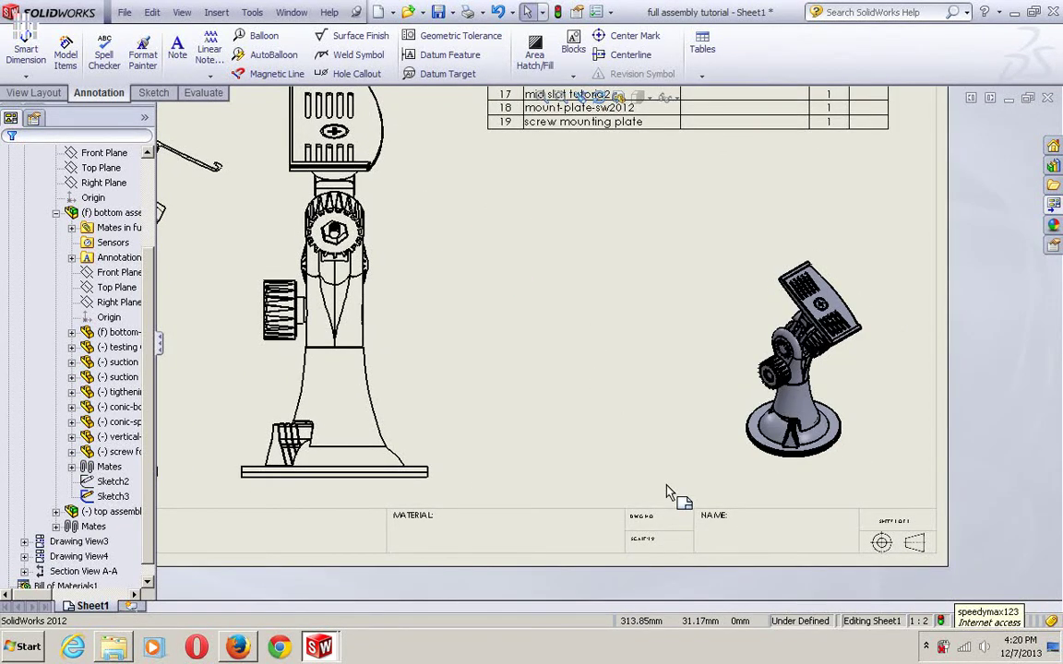
pyautogui.scroll(-3, 669, 493)
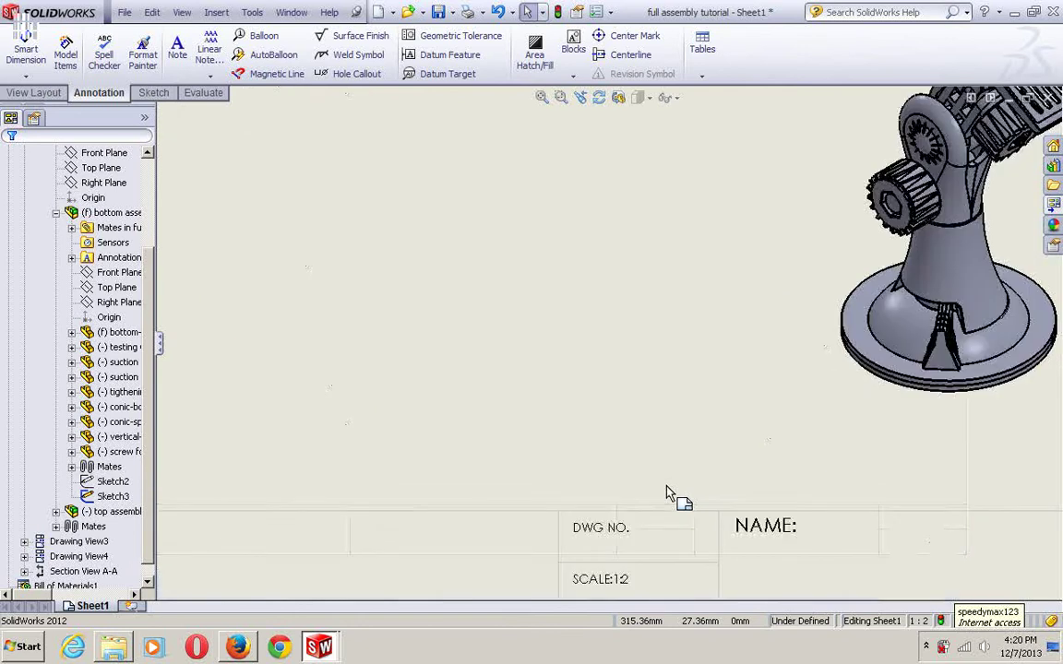
pyautogui.scroll(-3, 669, 494)
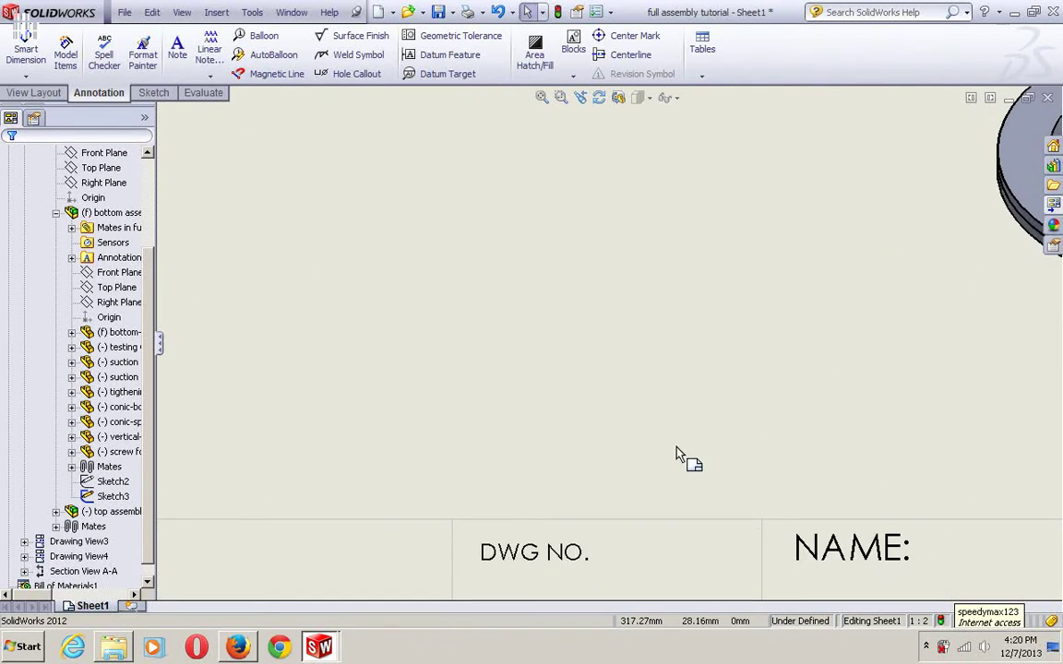
pyautogui.scroll(3, 678, 454)
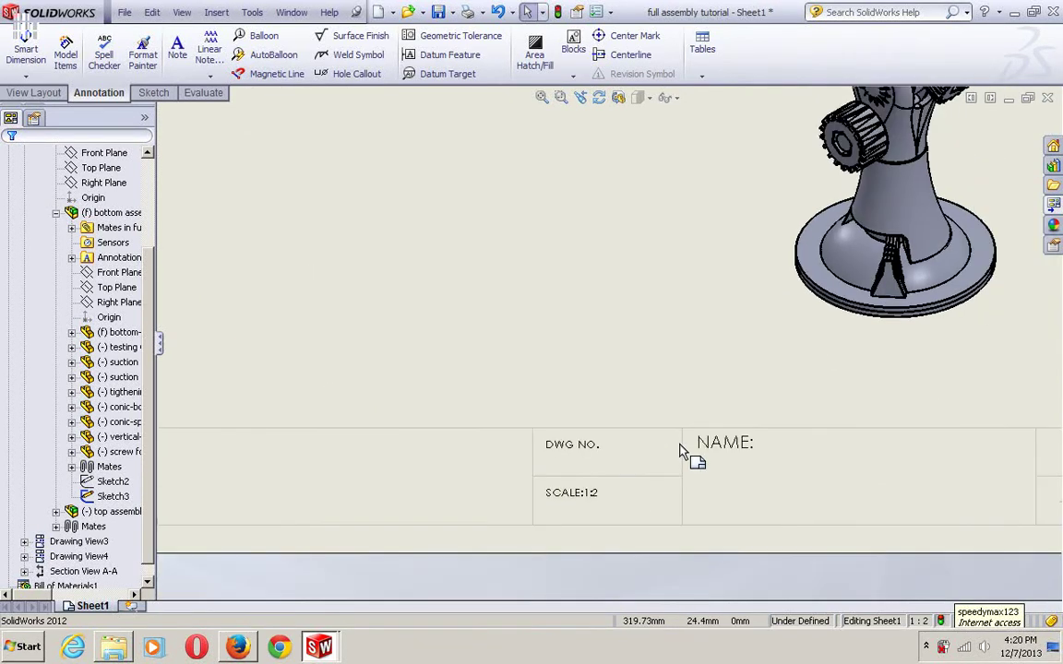
pyautogui.scroll(1, 755, 292)
pyautogui.scroll(1, 664, 397)
pyautogui.moveTo(742, 288); pyautogui.dragTo(541, 555, button='middle')
pyautogui.moveTo(799, 207)
pyautogui.mouseDown(button='middle')
pyautogui.moveTo(767, 185)
pyautogui.moveTo(711, 399)
pyautogui.moveTo(705, 446)
pyautogui.moveTo(729, 583)
pyautogui.mouseUp(button='middle')
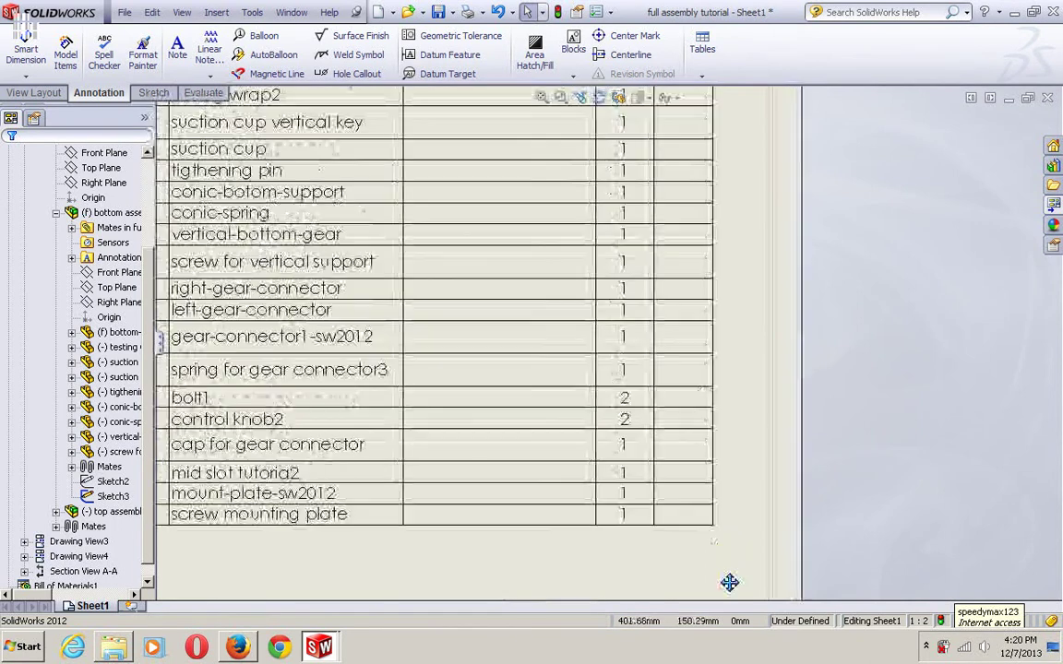
pyautogui.moveTo(745, 190); pyautogui.dragTo(735, 277, button='middle')
pyautogui.moveTo(637, 171)
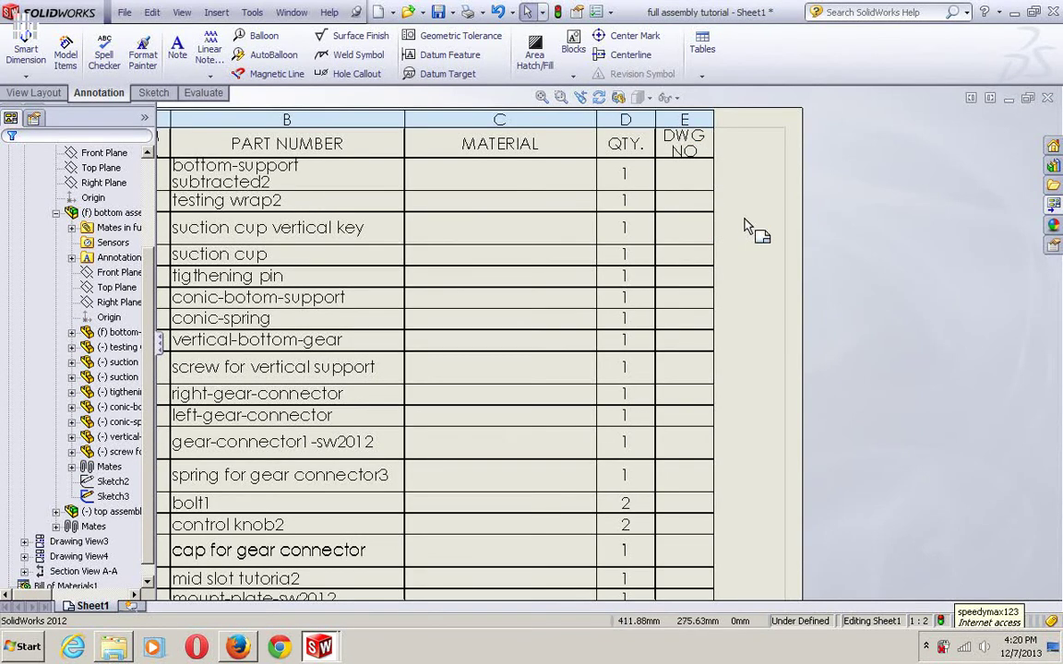
# Shift the bill of materials sideways until its outer edge sits against the right inner border of the drawing sheet.
pyautogui.scroll(2, 668, 195)
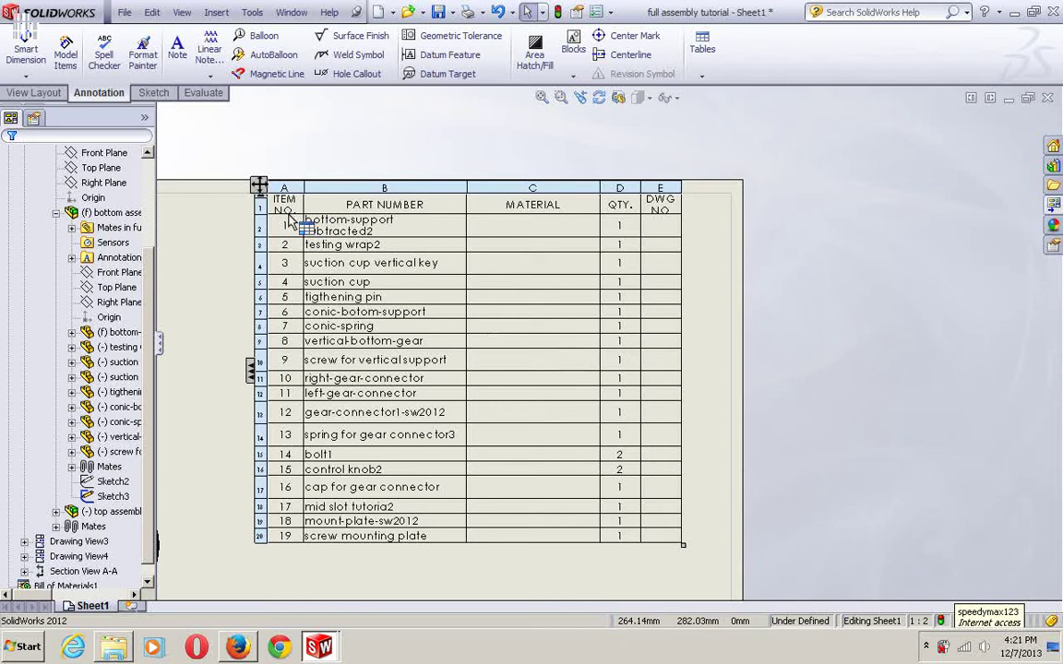
pyautogui.moveTo(259, 185); pyautogui.dragTo(306, 187)
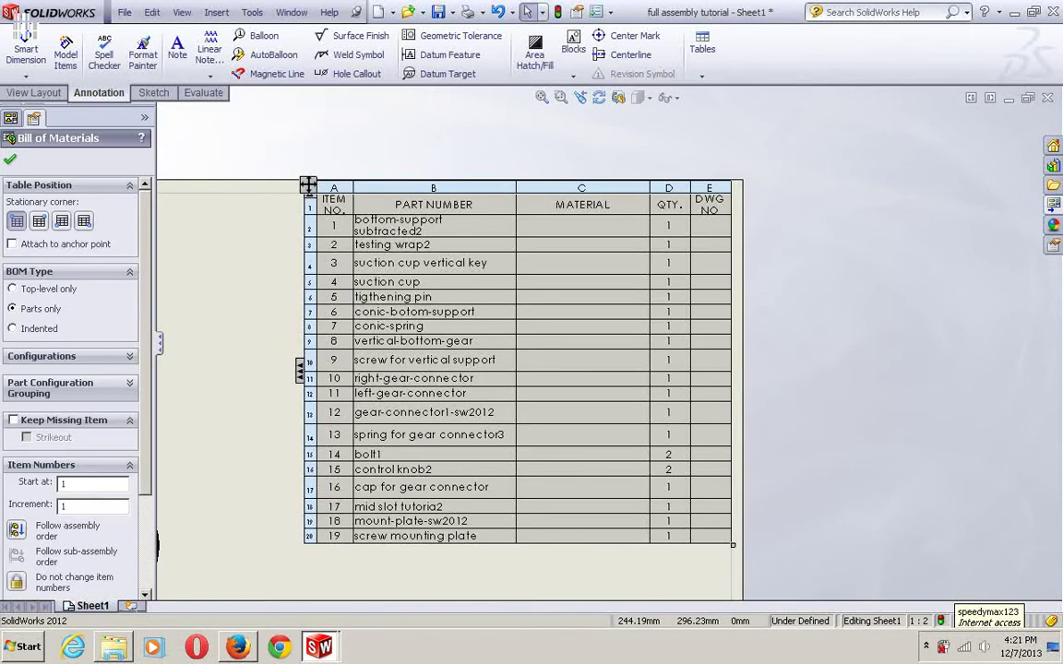
pyautogui.click(817, 194)
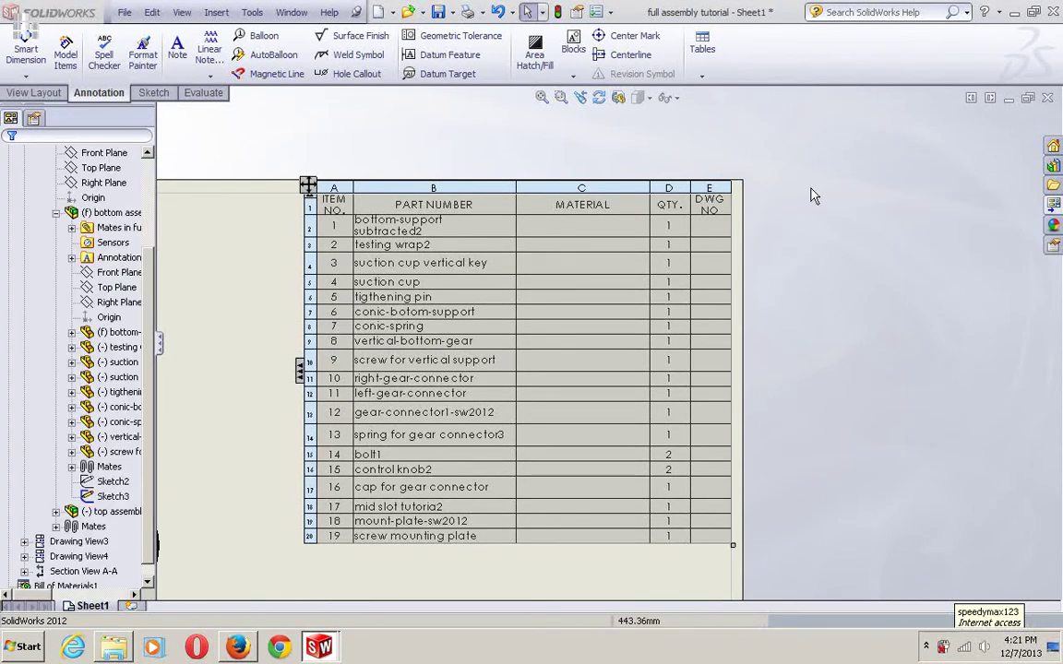
pyautogui.scroll(4, 824, 258)
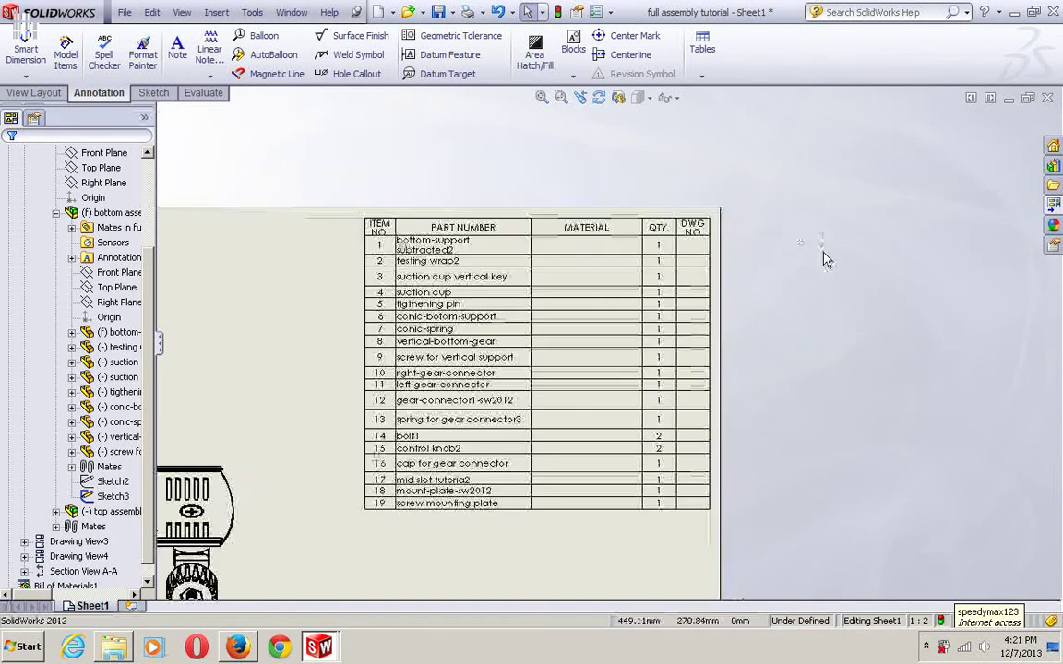
pyautogui.moveTo(915, 181); pyautogui.dragTo(976, 144, button='middle')
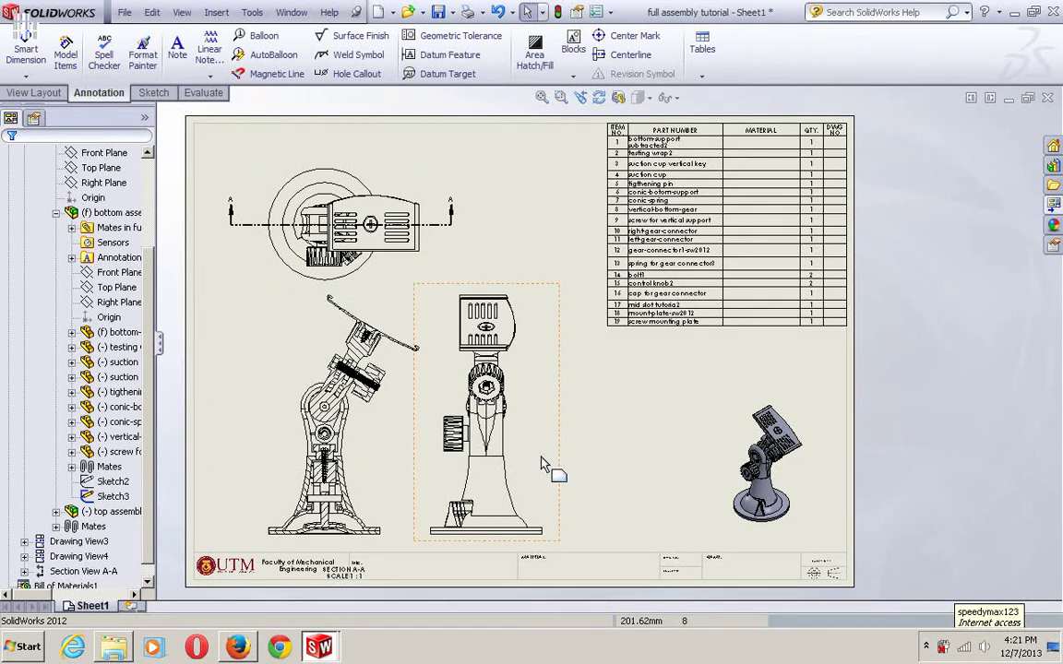
pyautogui.click(927, 646)
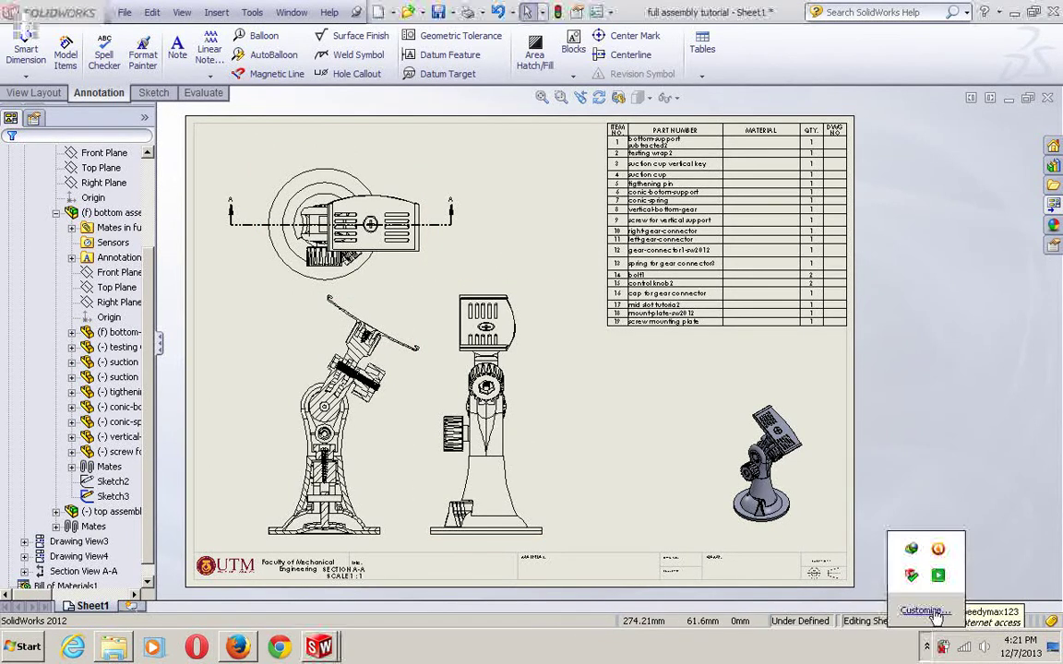